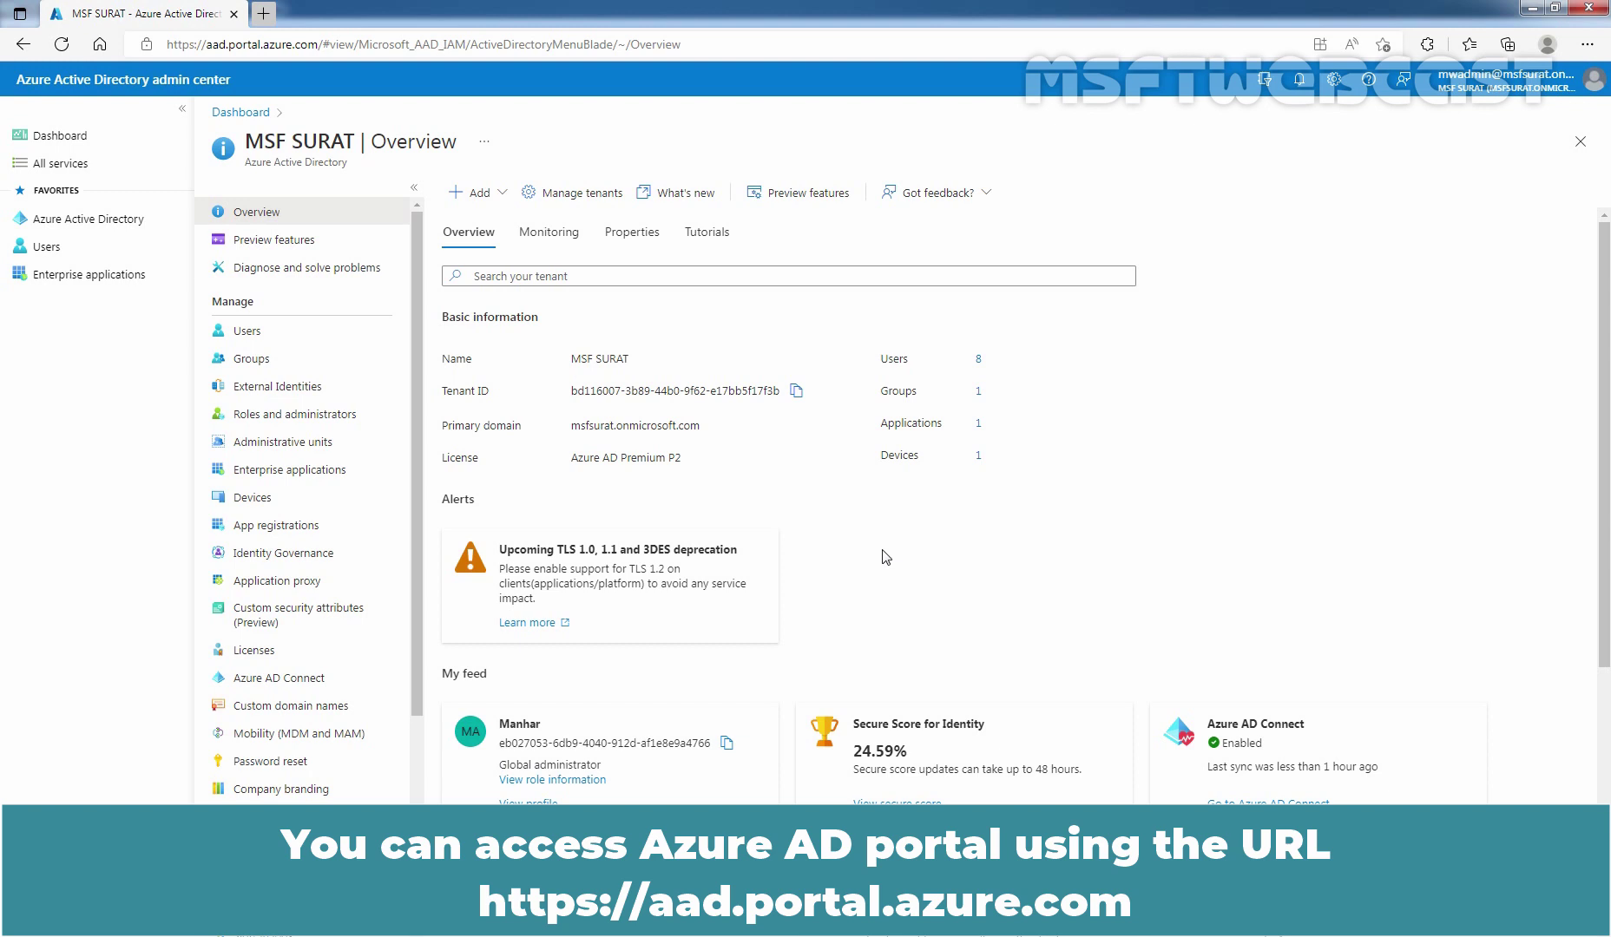
scroll(885, 557, down, 4)
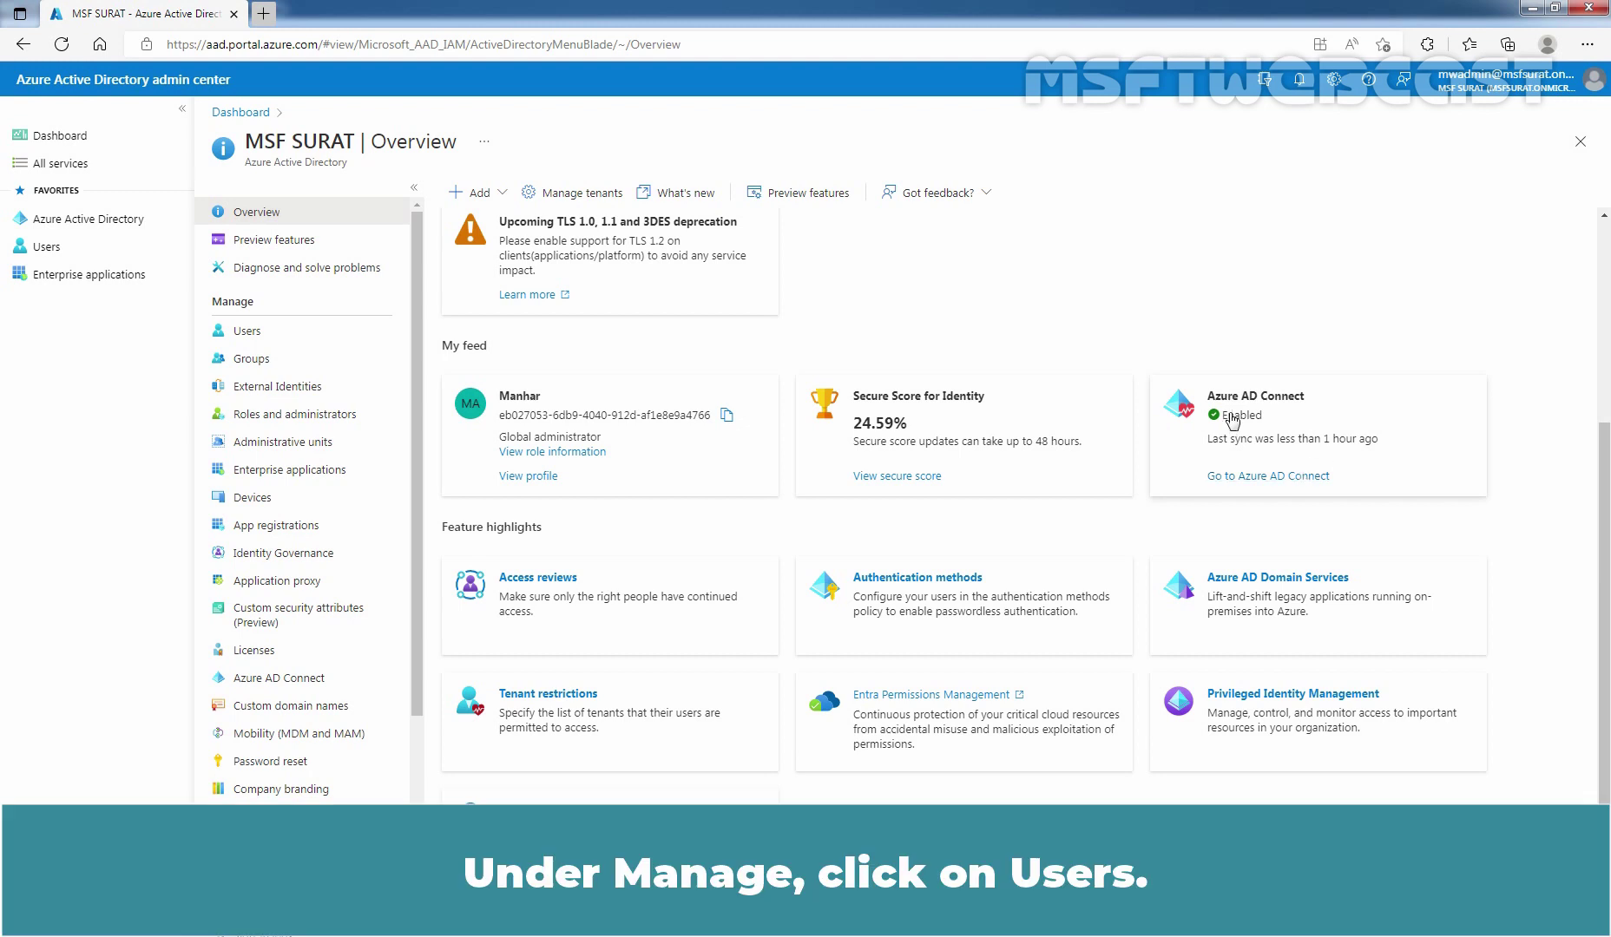
click(243, 335)
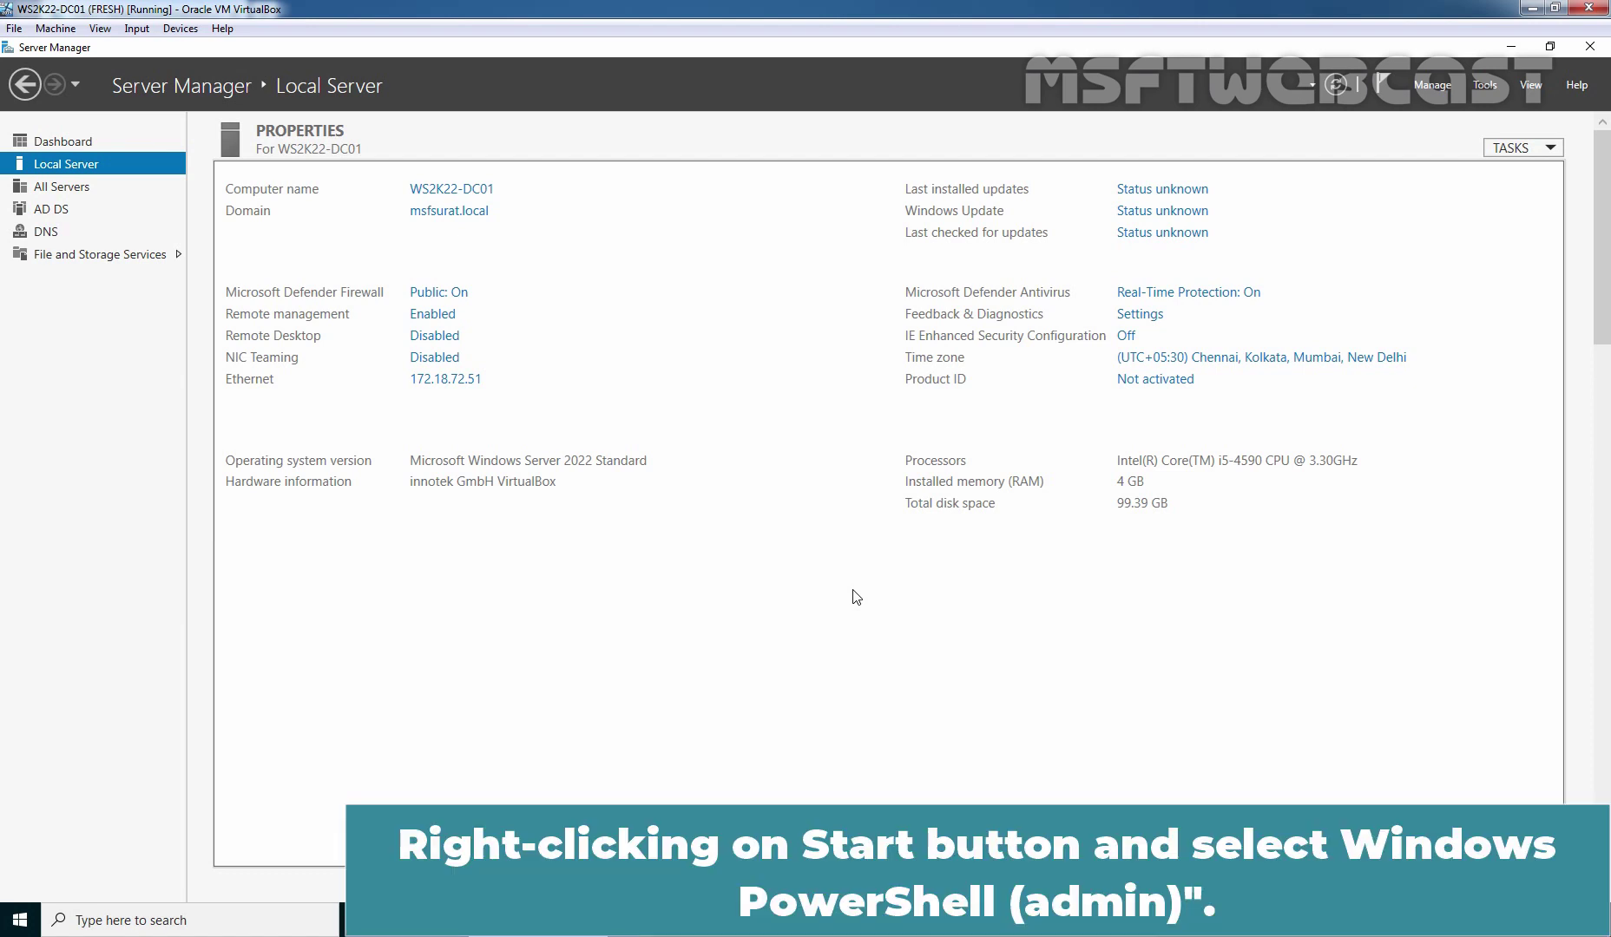
- Launch Windows PowerShell (Admin) from the Start button's right-click menu
right_click(20, 922)
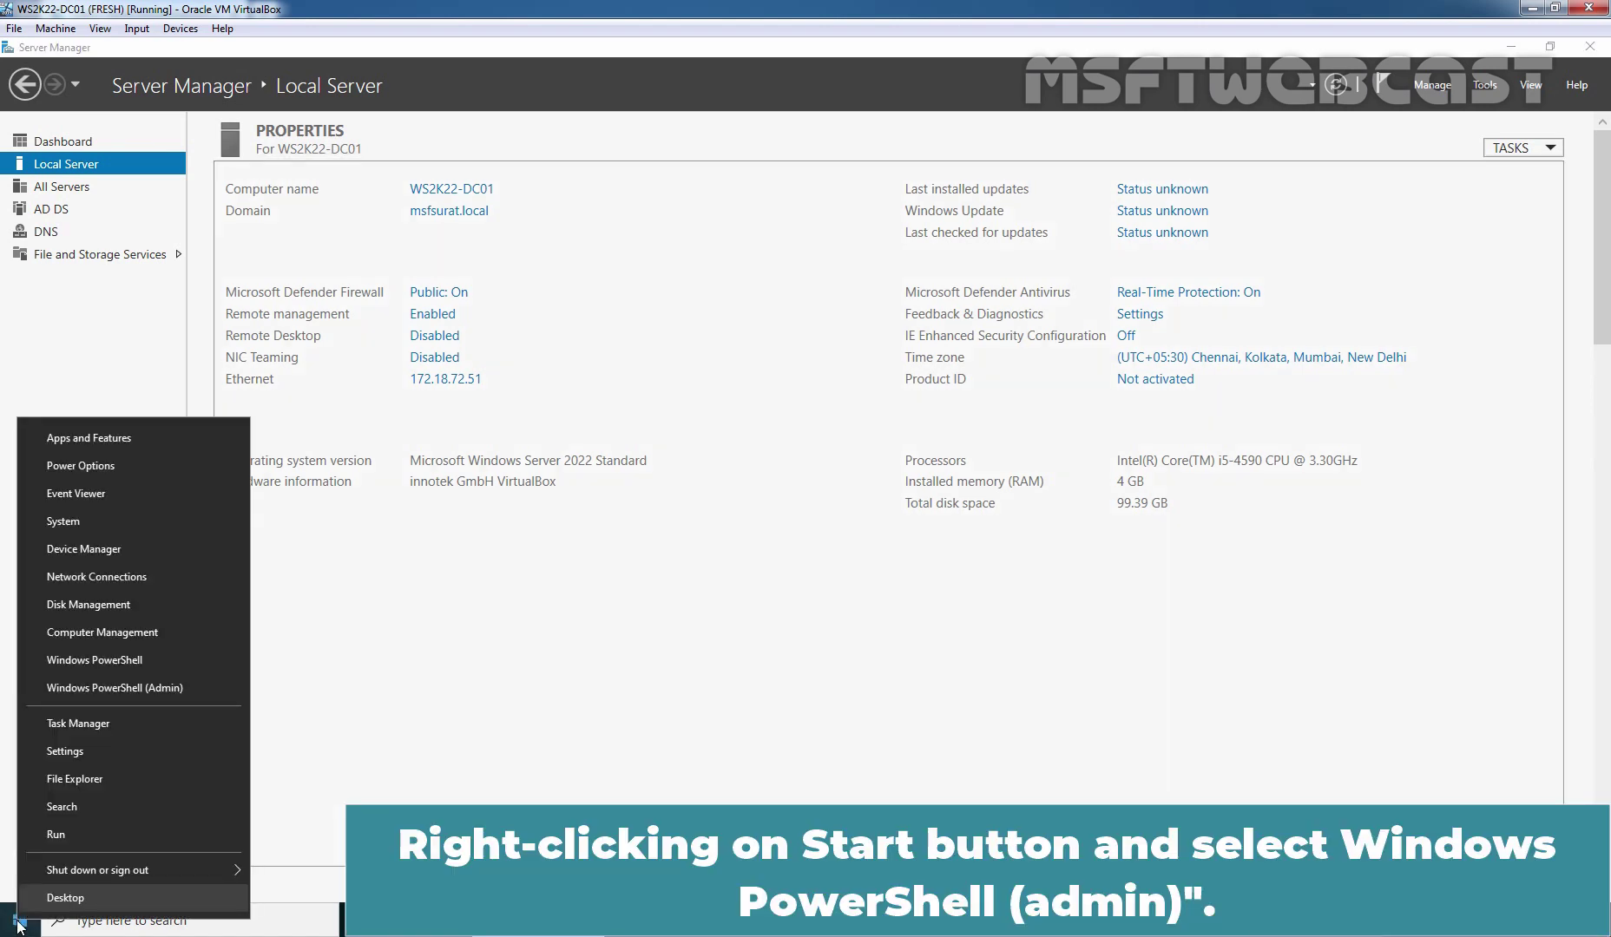
click(162, 688)
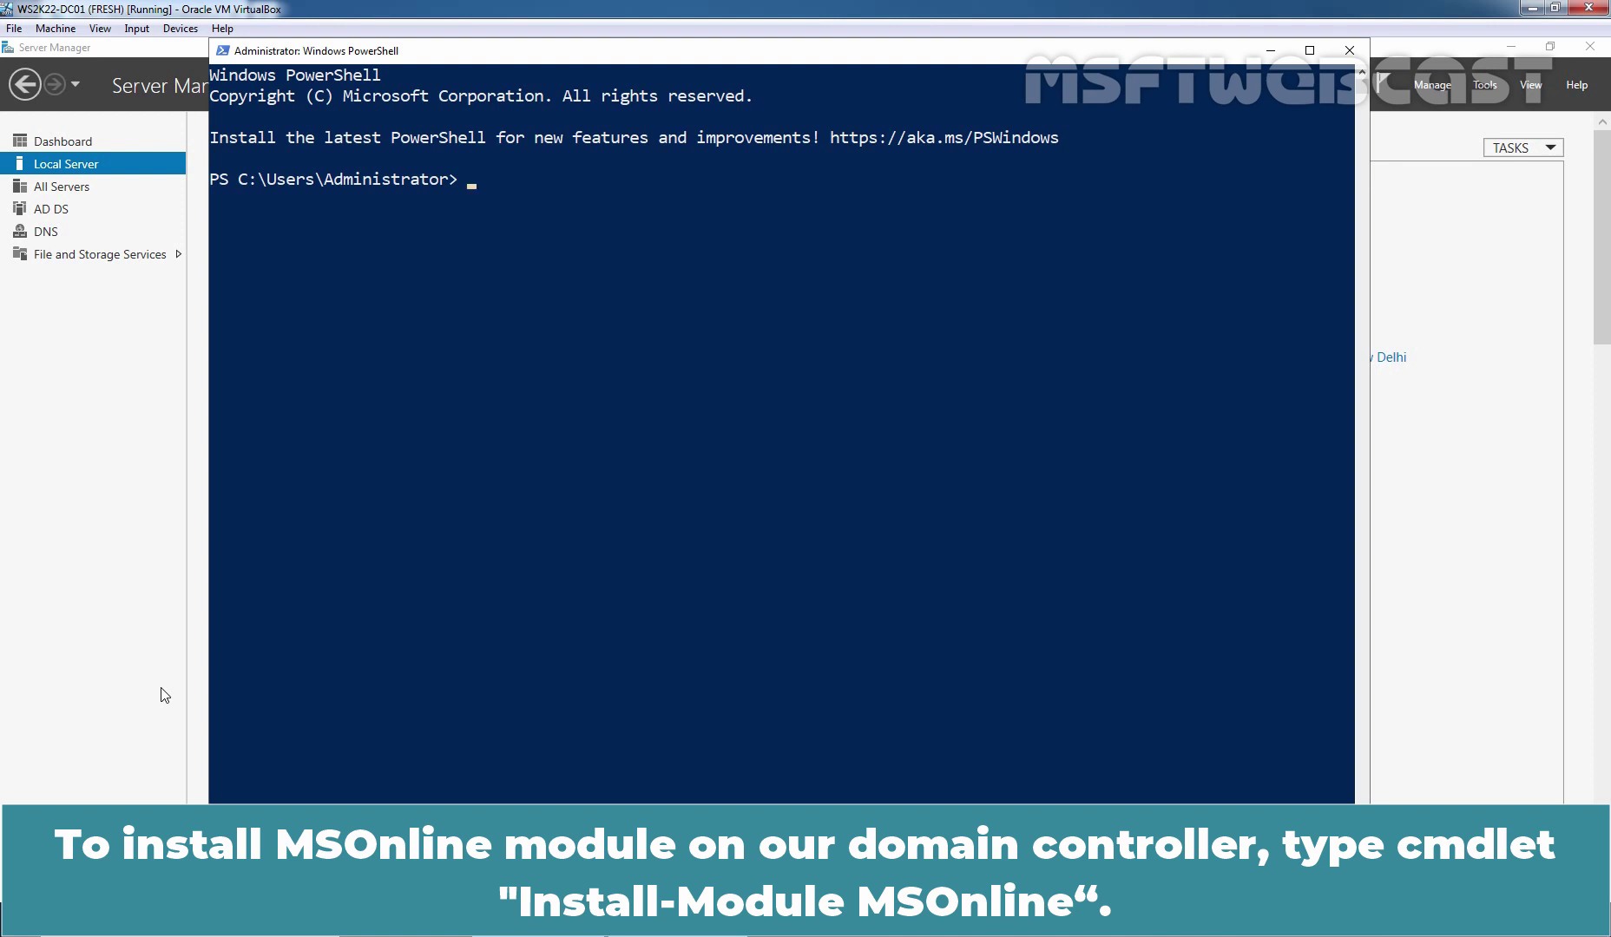
- Run Install-Module MSOnline and answer A (Yes to All) at the untrusted PSGallery prompt
text(Install-Module MSOnline)
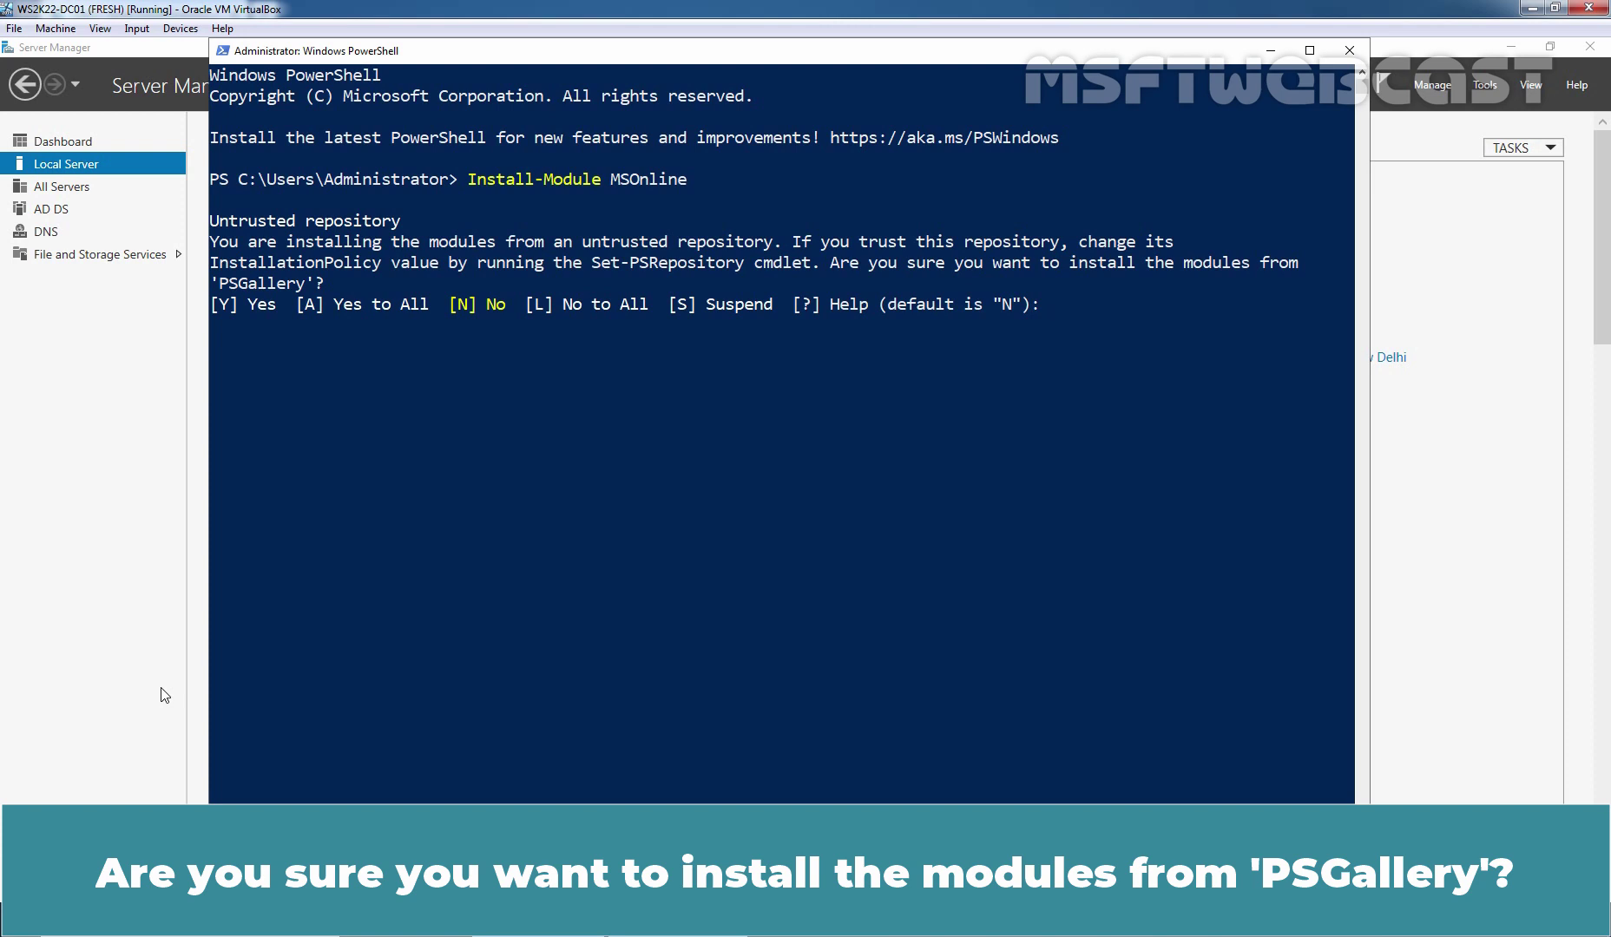
text(A)
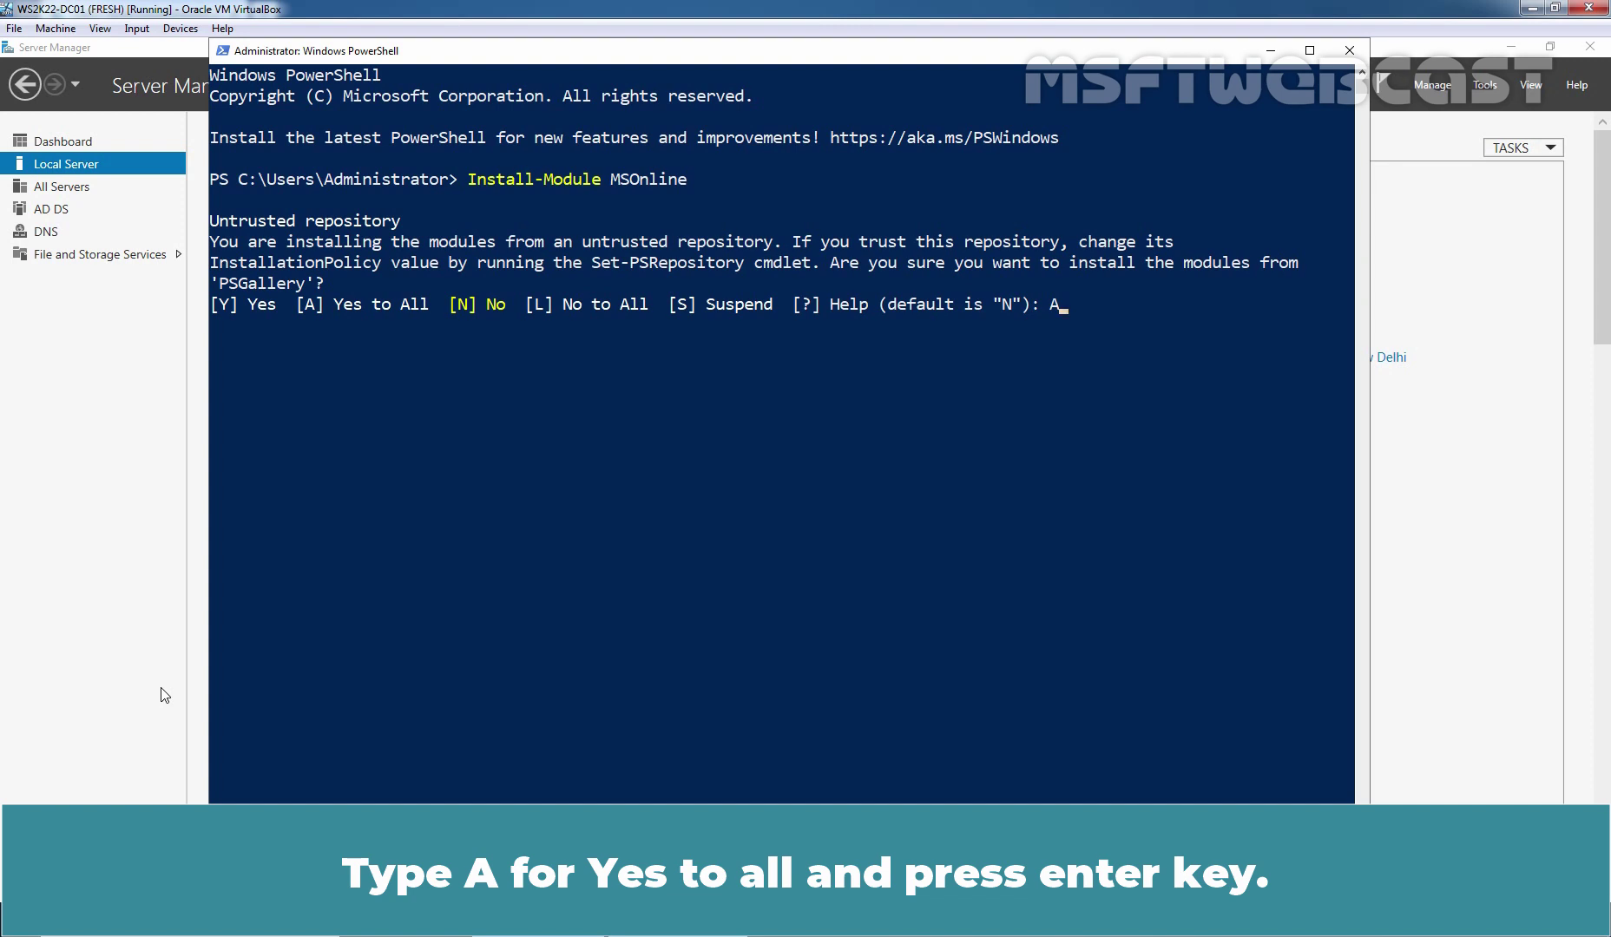
- Confirm Yes to All so MSOnline finishes installing, then start entering connect-msol
key(Return)
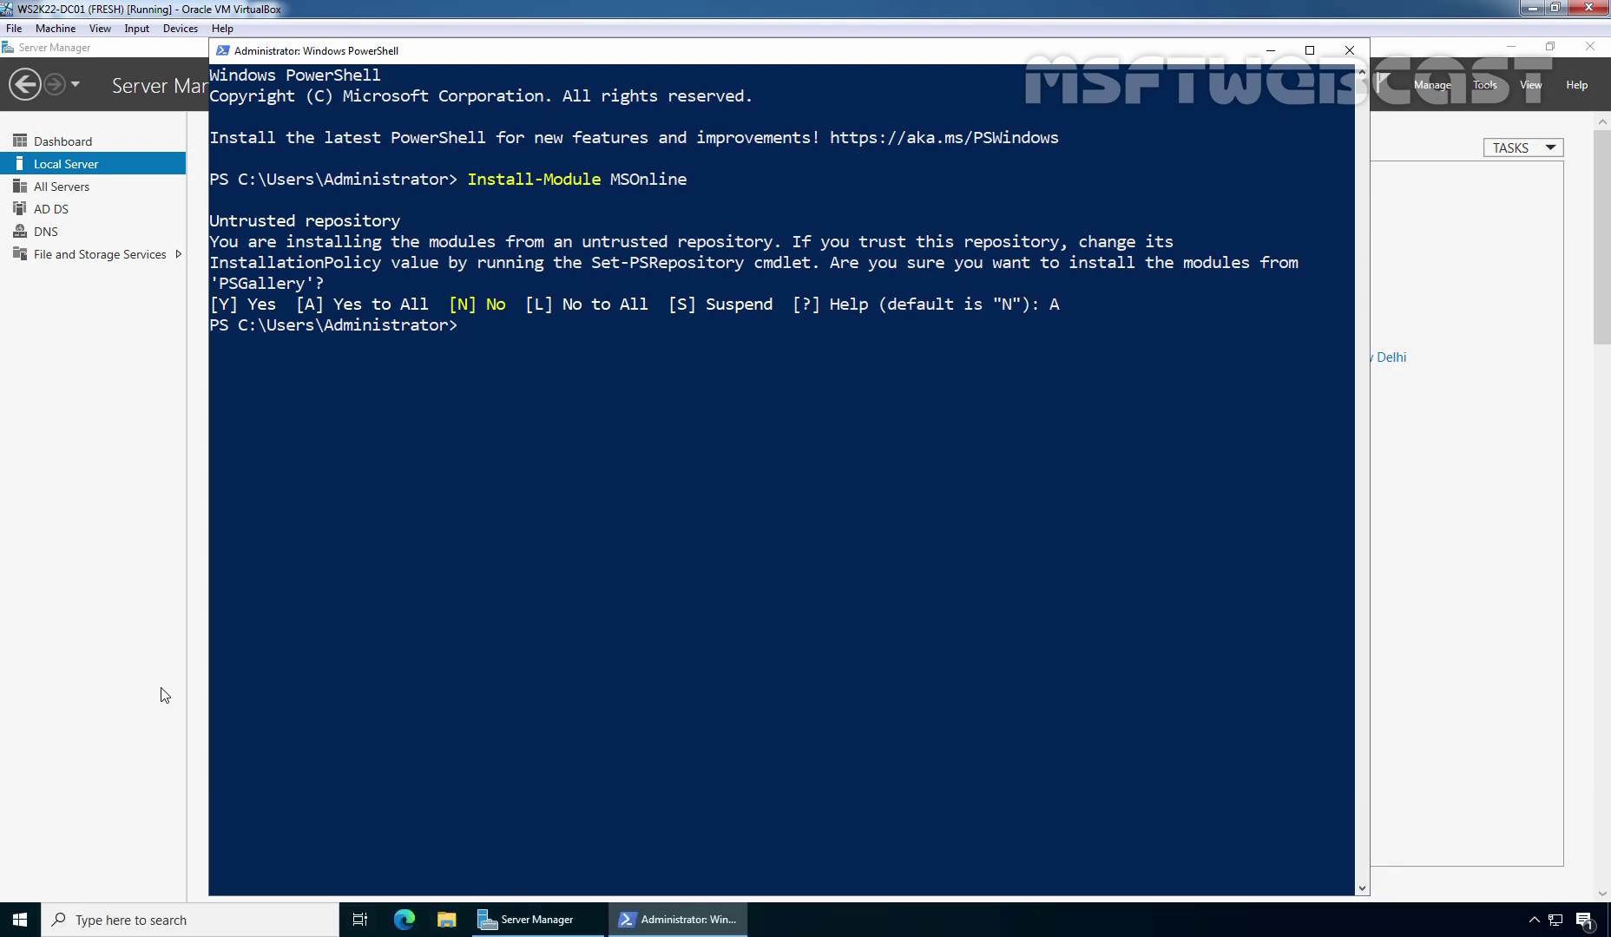
text(connect)
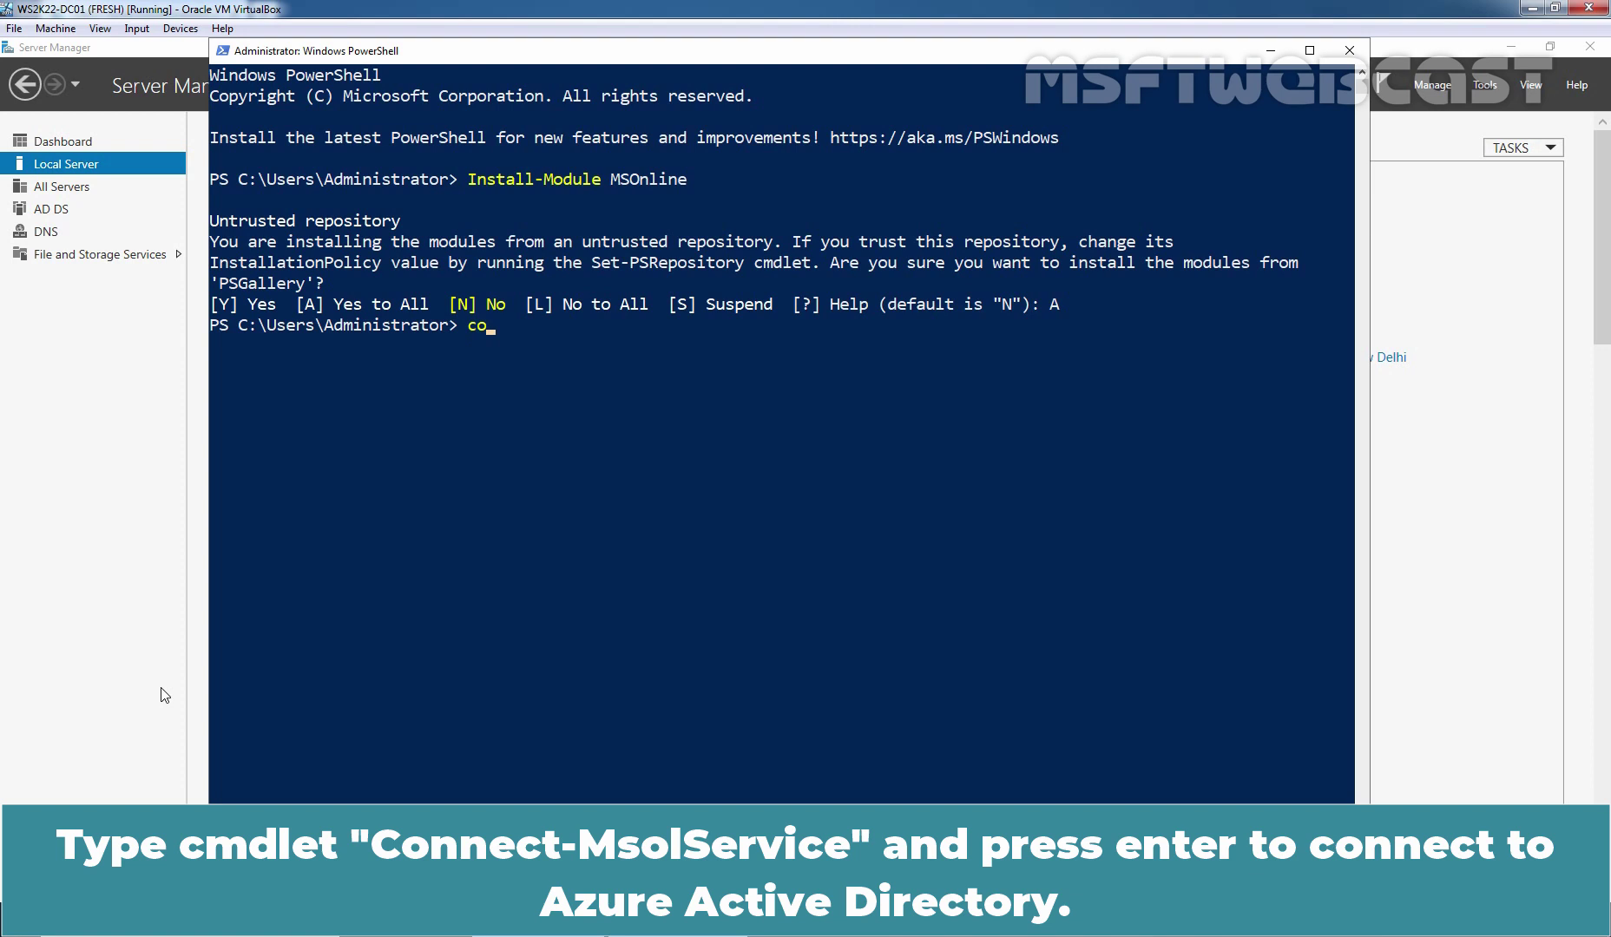
text(-msol)
- Complete the cmdlet to Connect-MsolService and run it to bring up Microsoft sign-in
key(Tab)
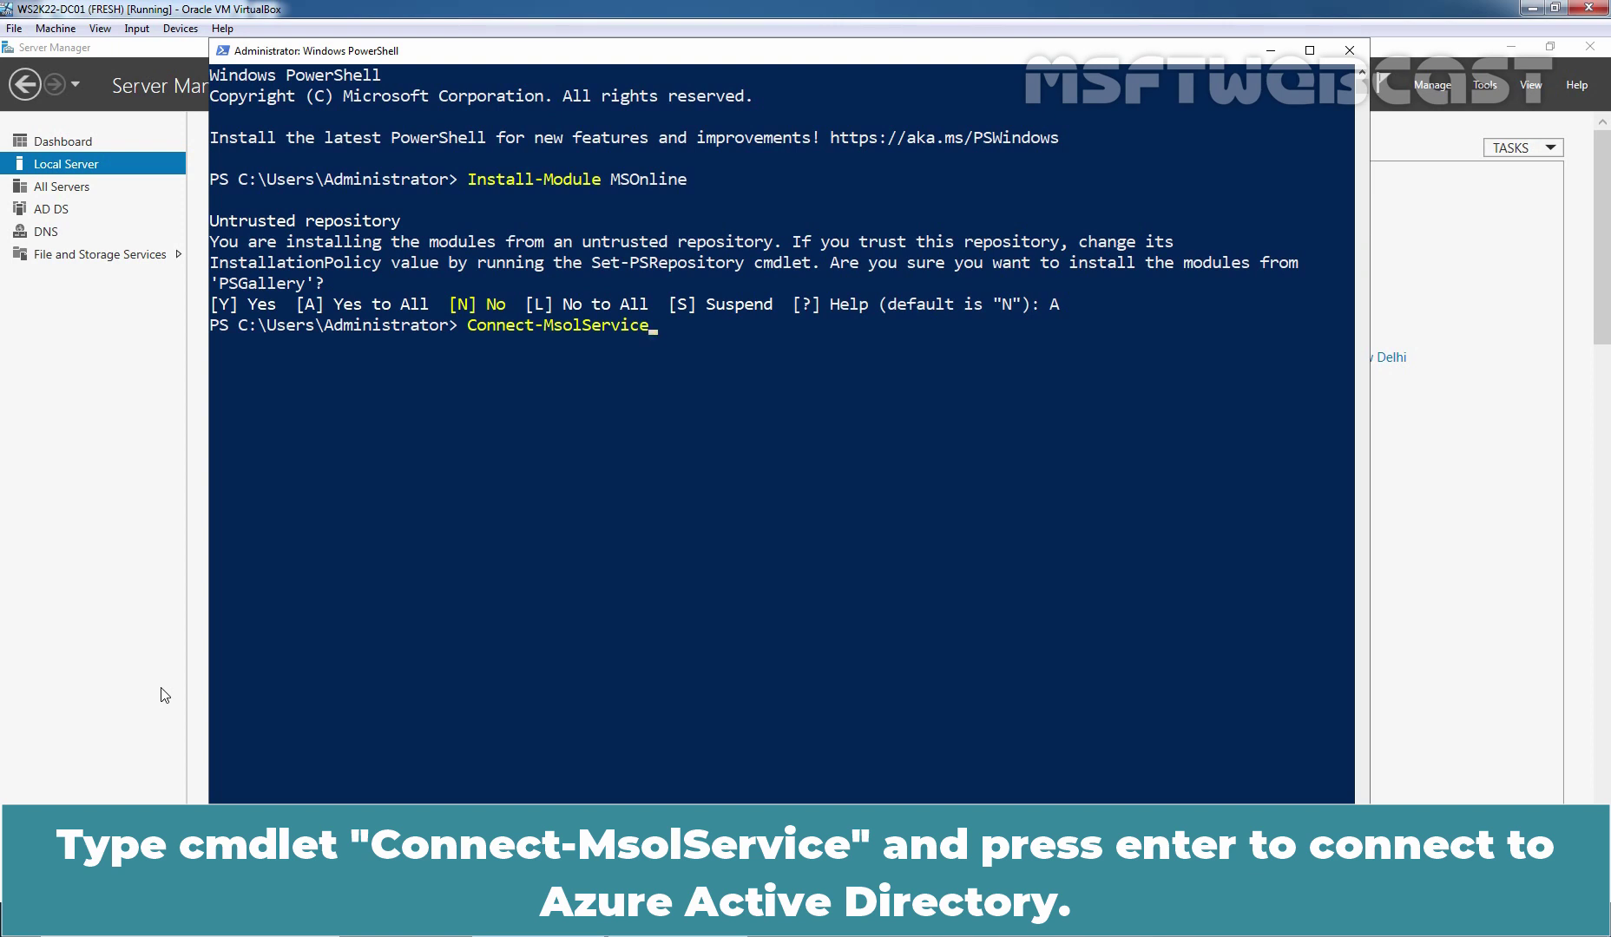
key(Return)
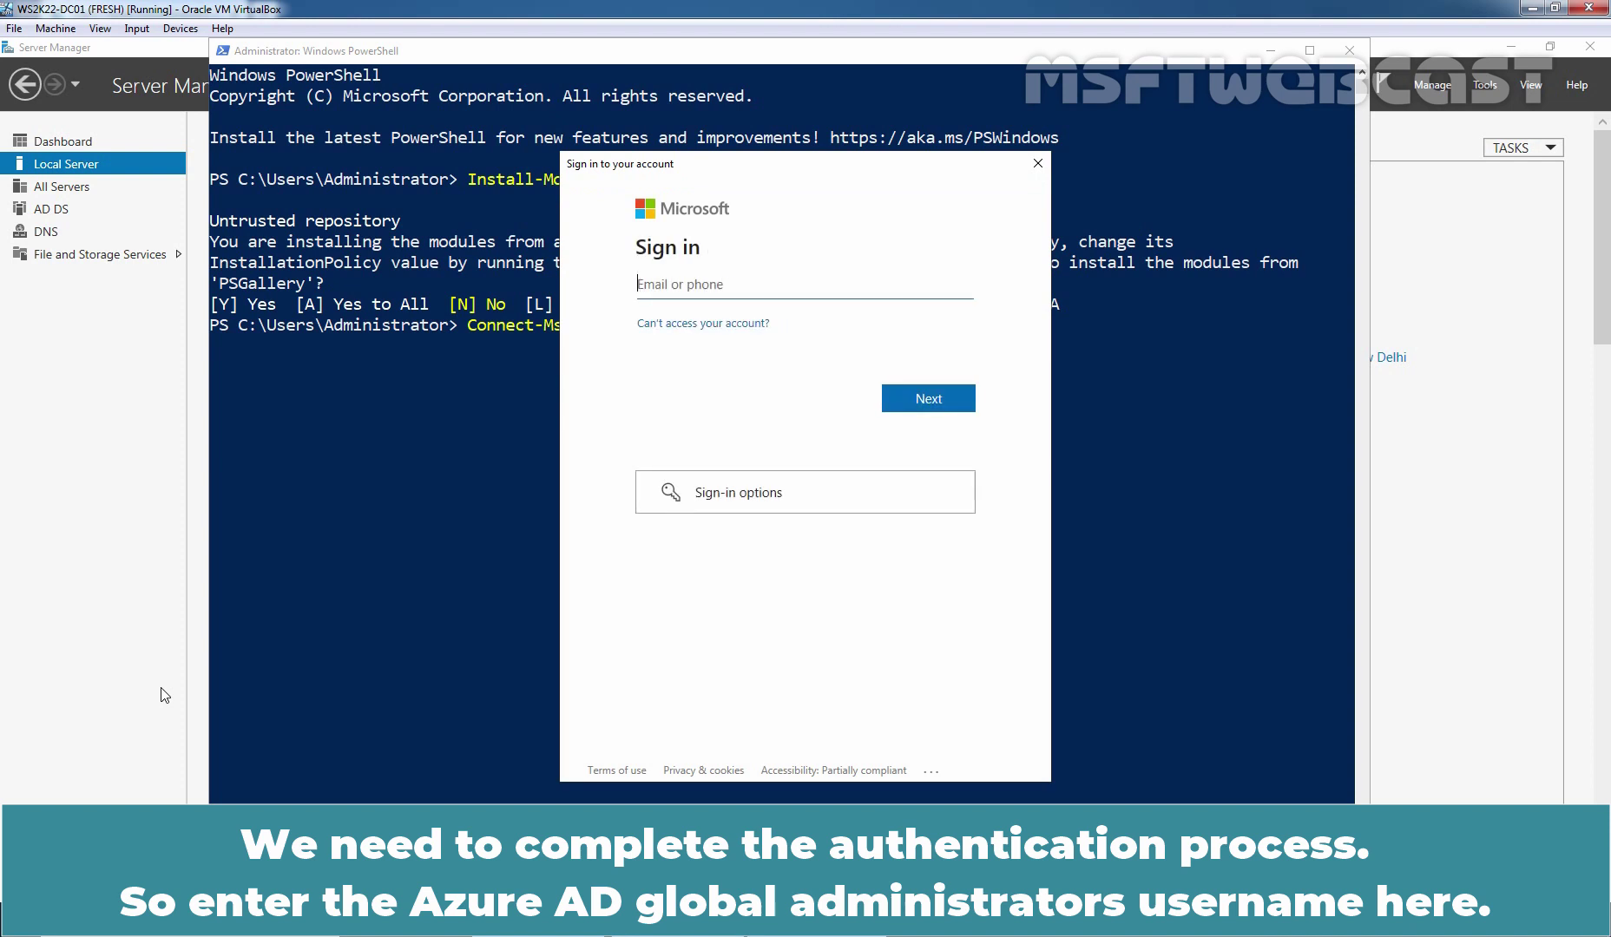
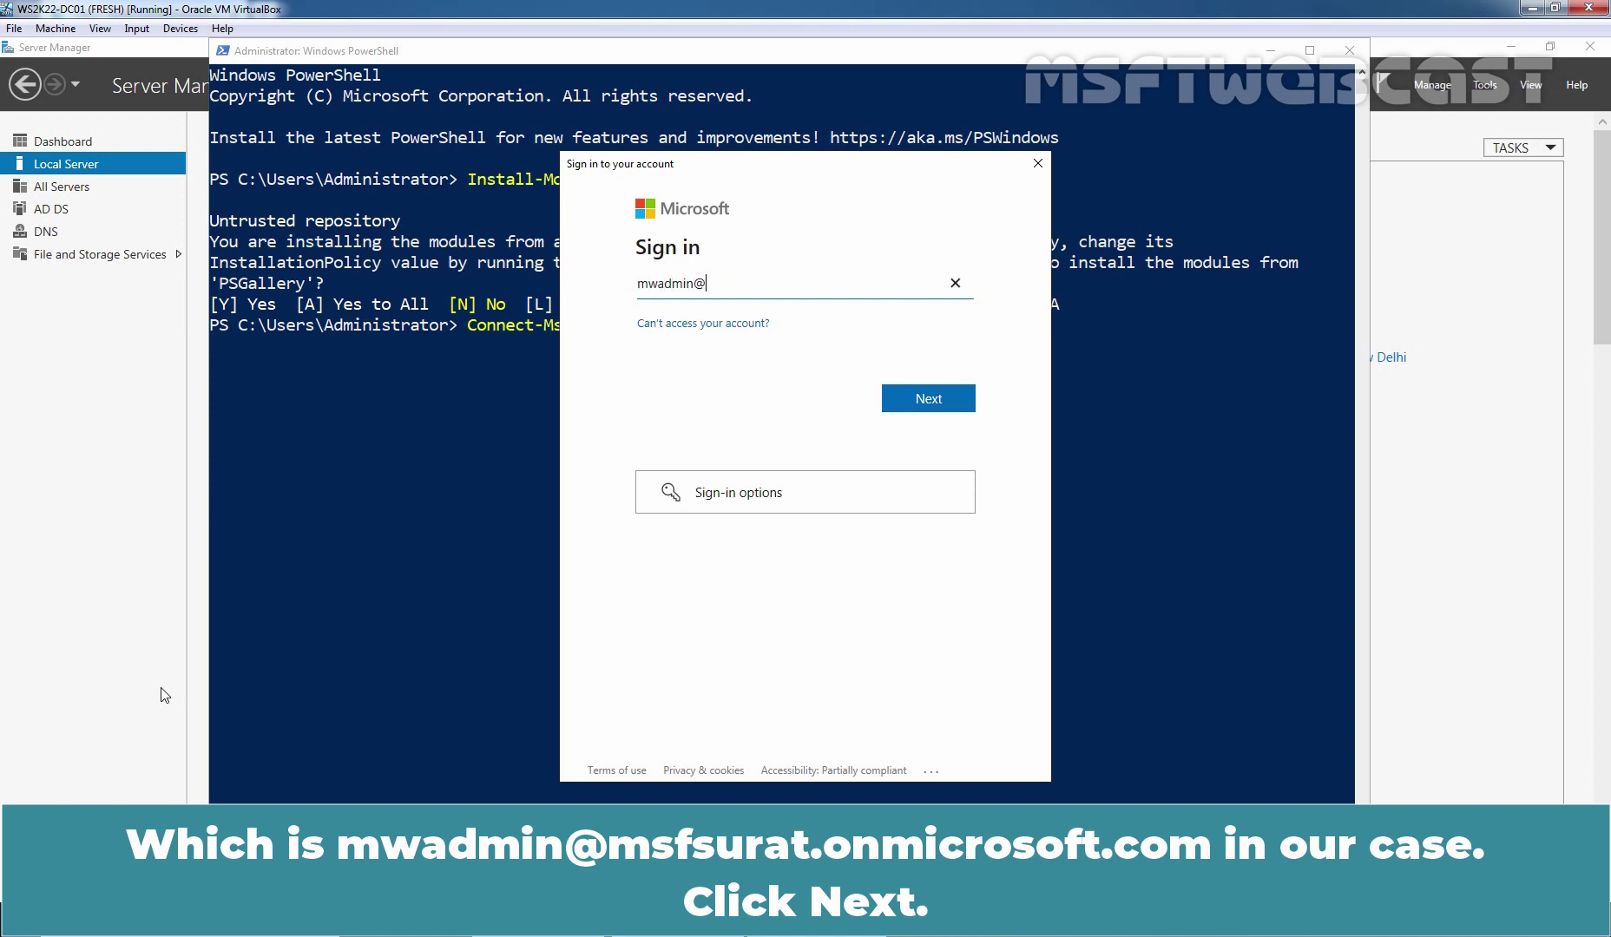
- Sign in with the global administrator's account e-mail and password
click(929, 403)
text(*****)
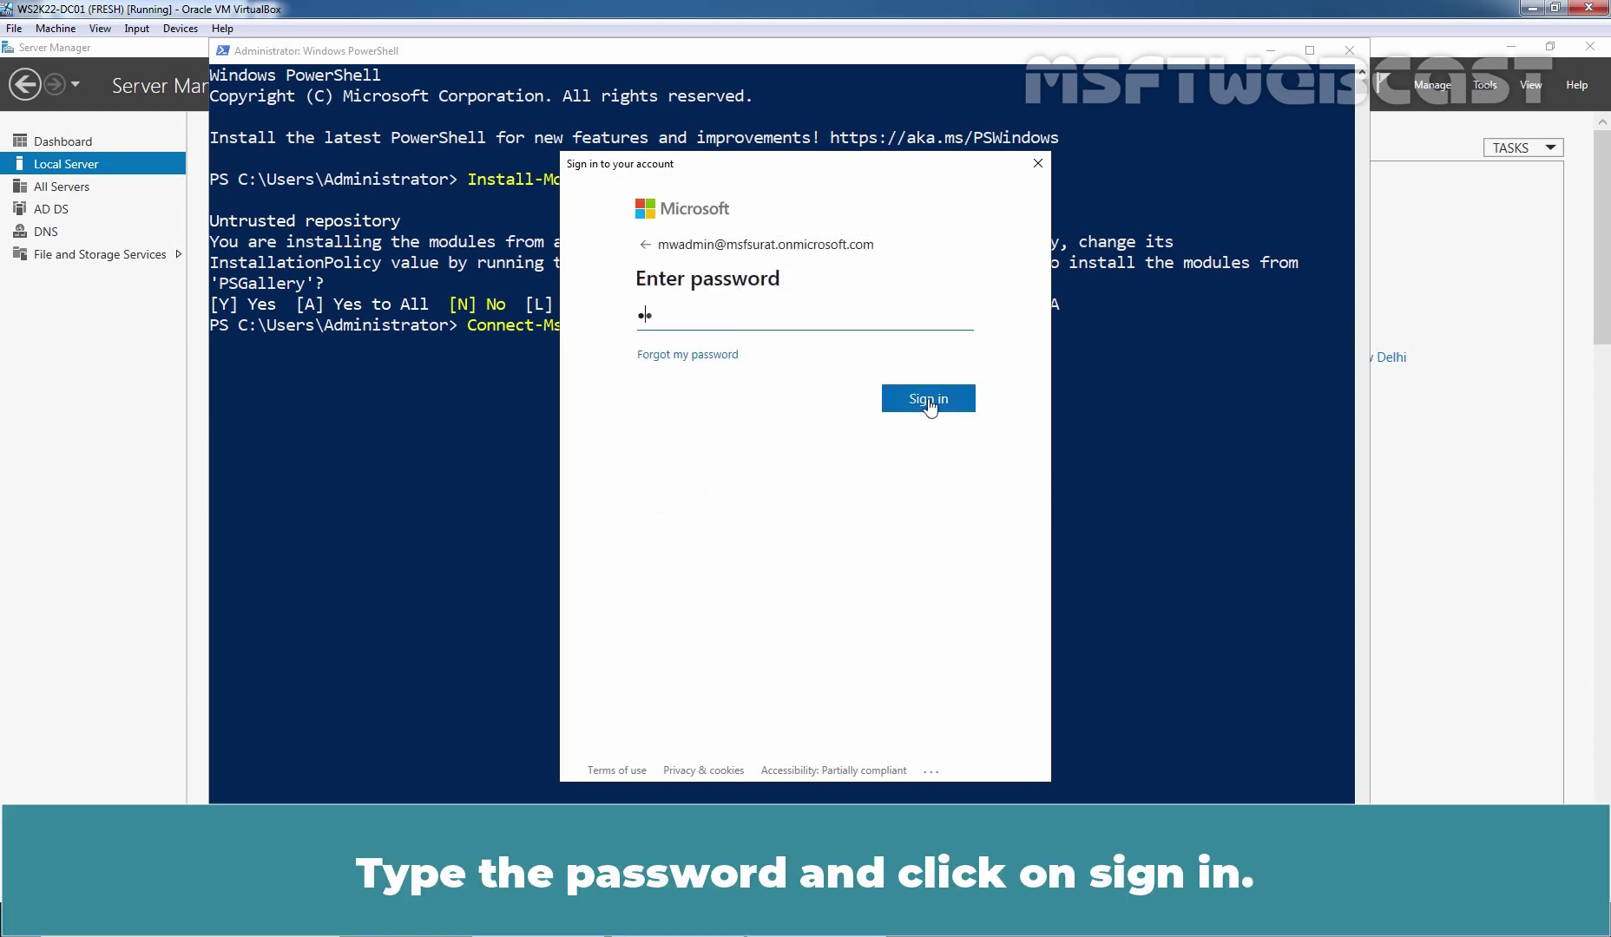
text(*****)
click(929, 401)
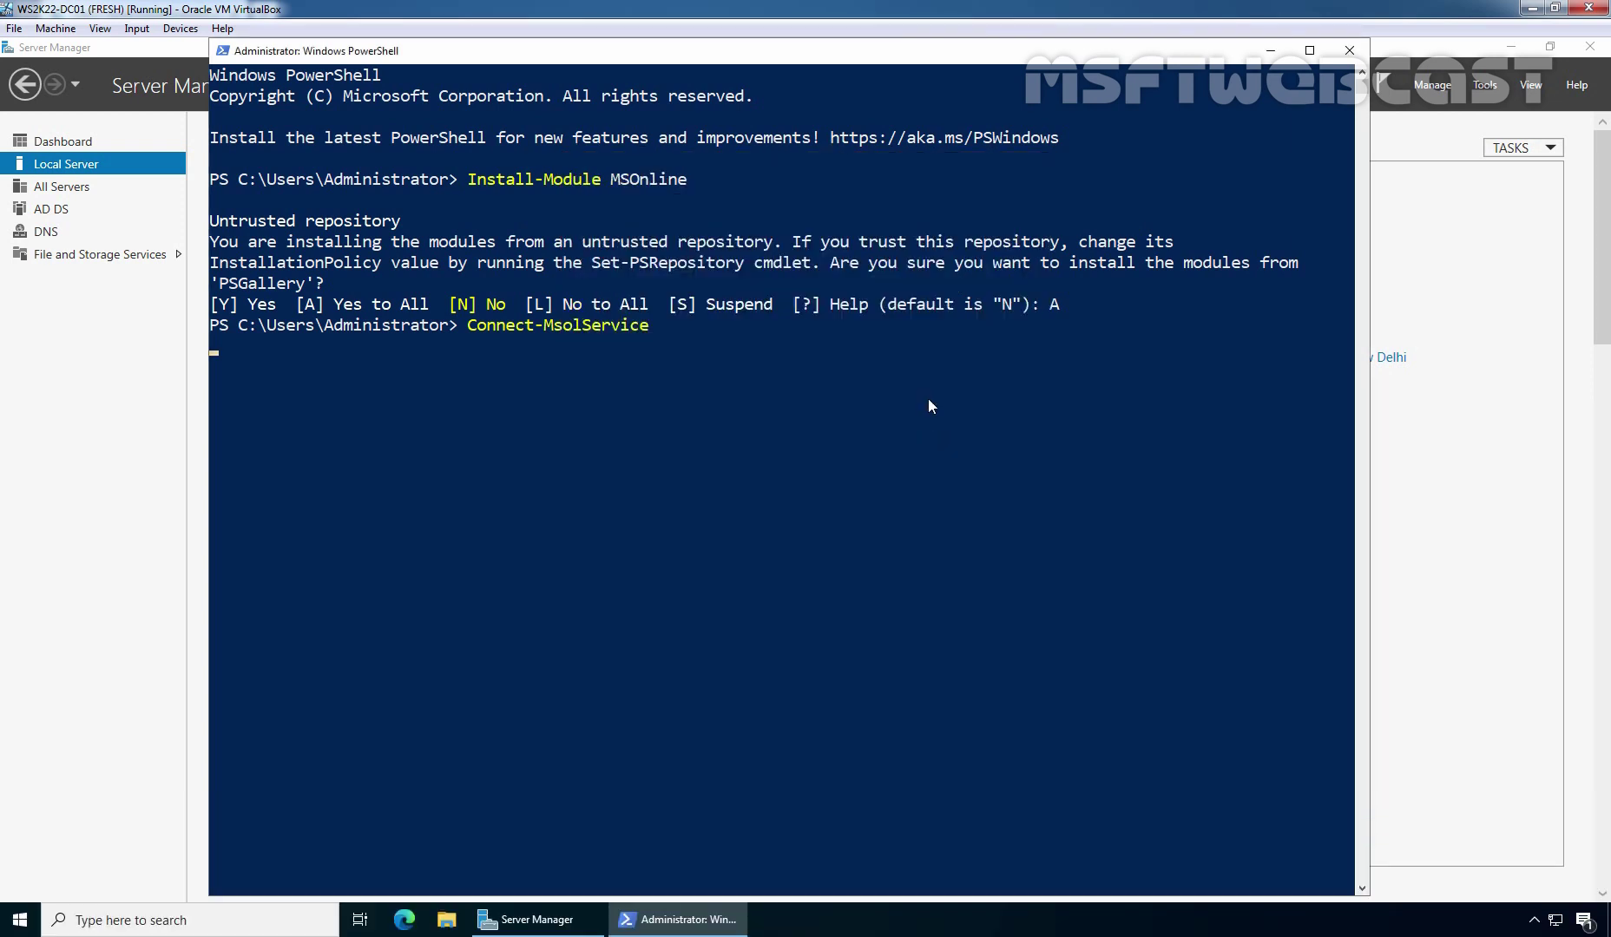
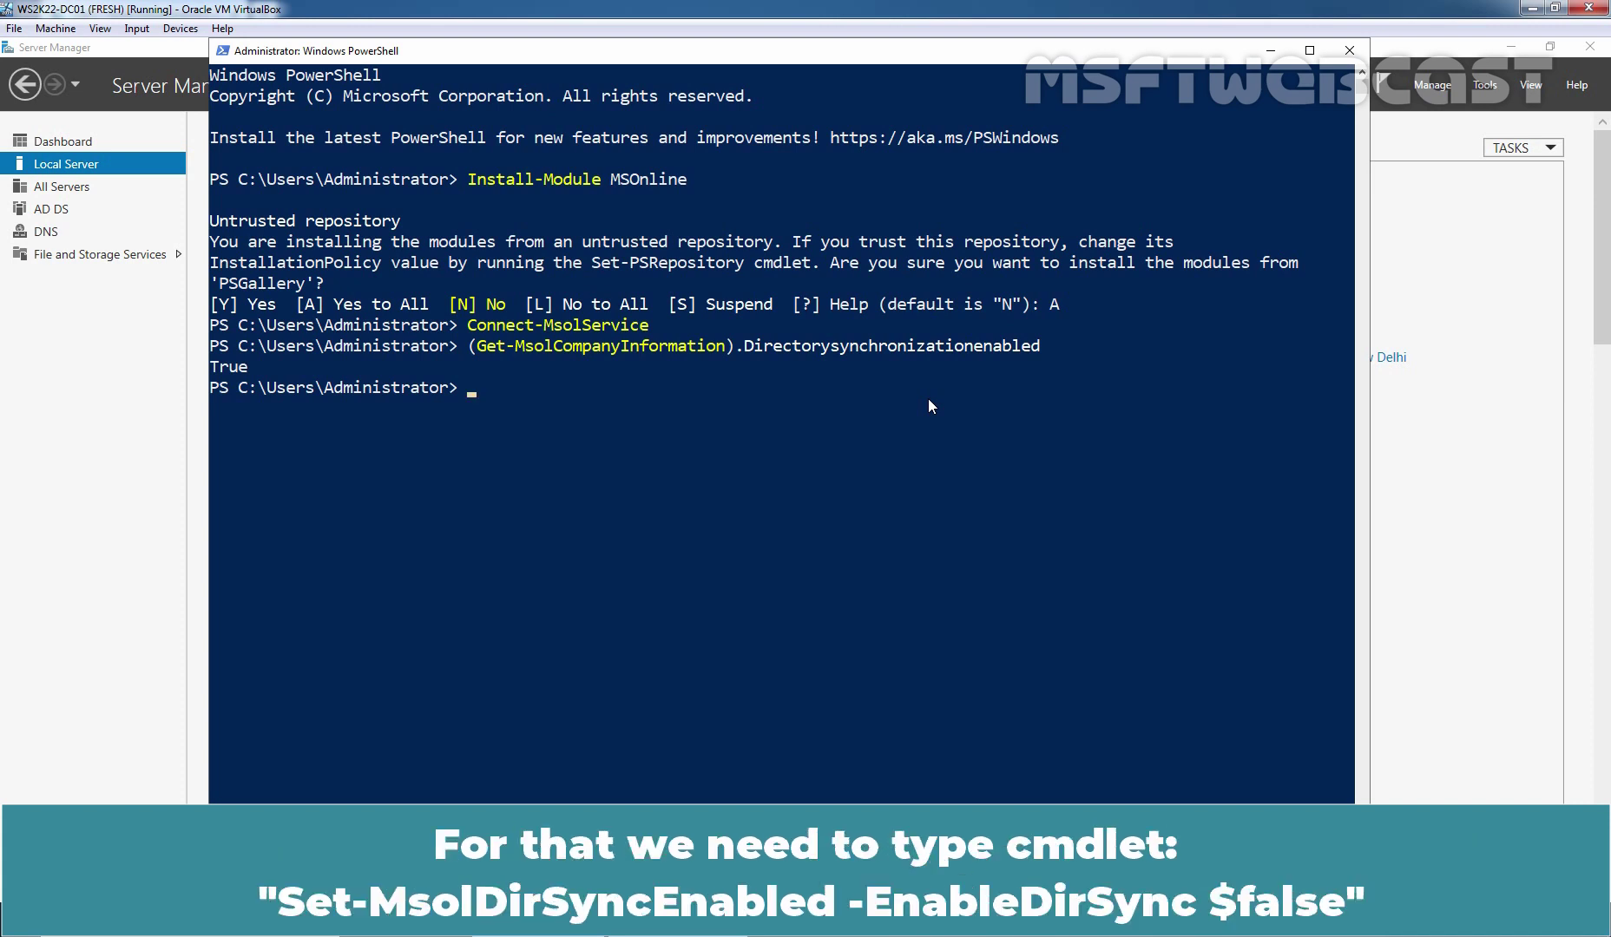
- Disable directory sync with Set-MsolDirSyncEnabled -EnableDirSync $false, then verify the status reports False
text(Set-MsolDirSyncEnabled -EnableDirSync $false)
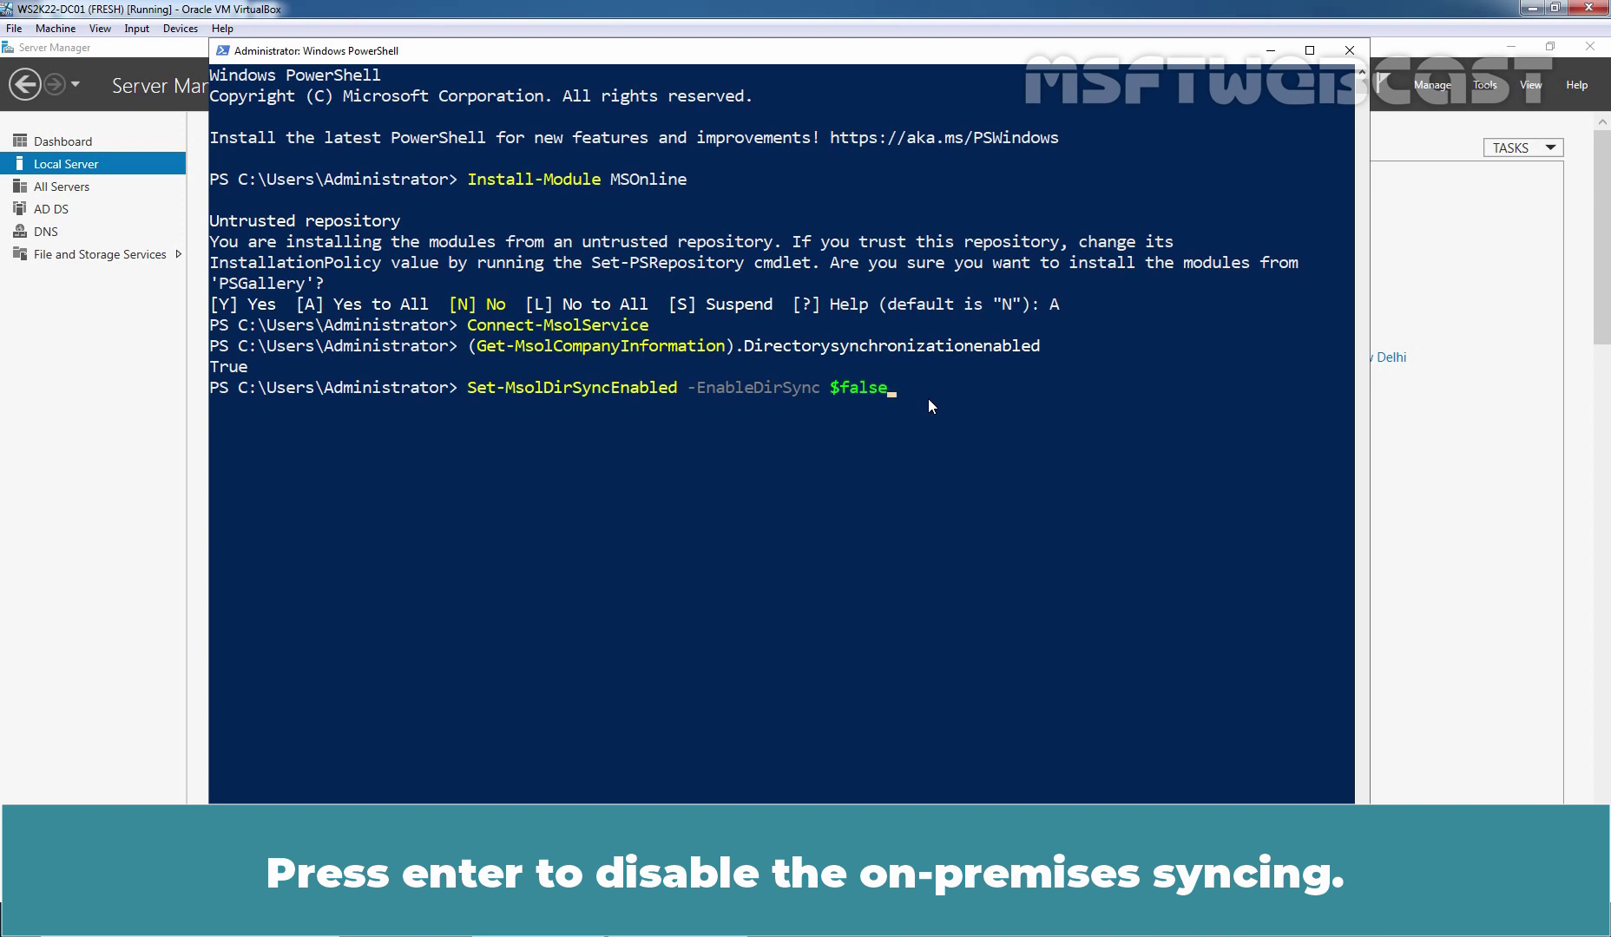
key(Return)
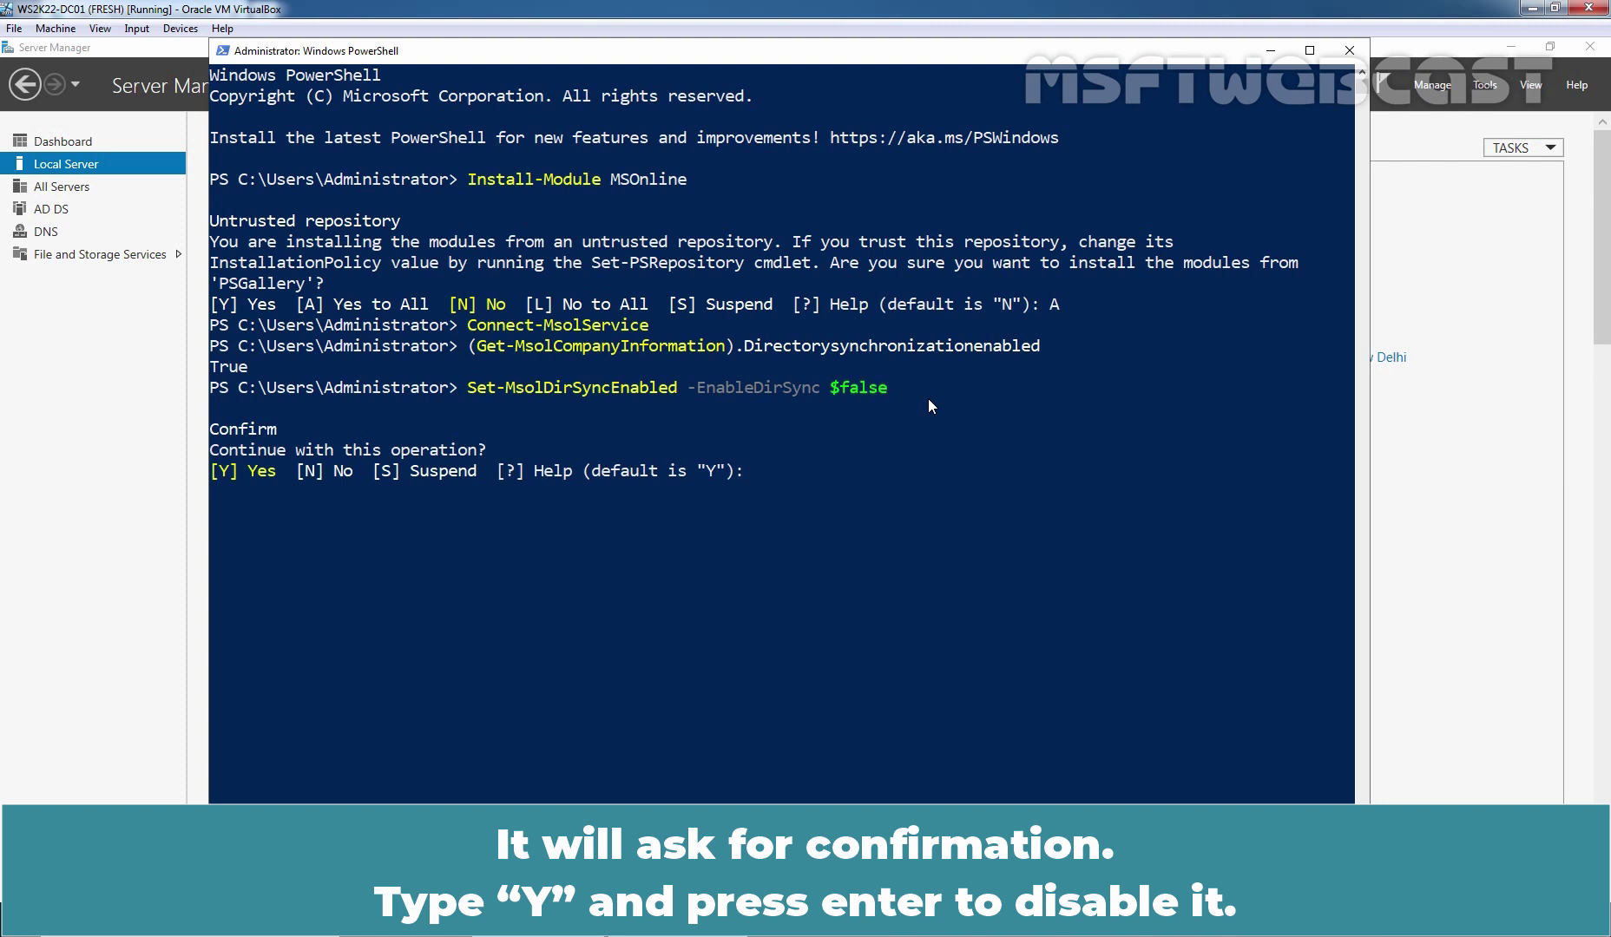
text(Y)
key(Return)
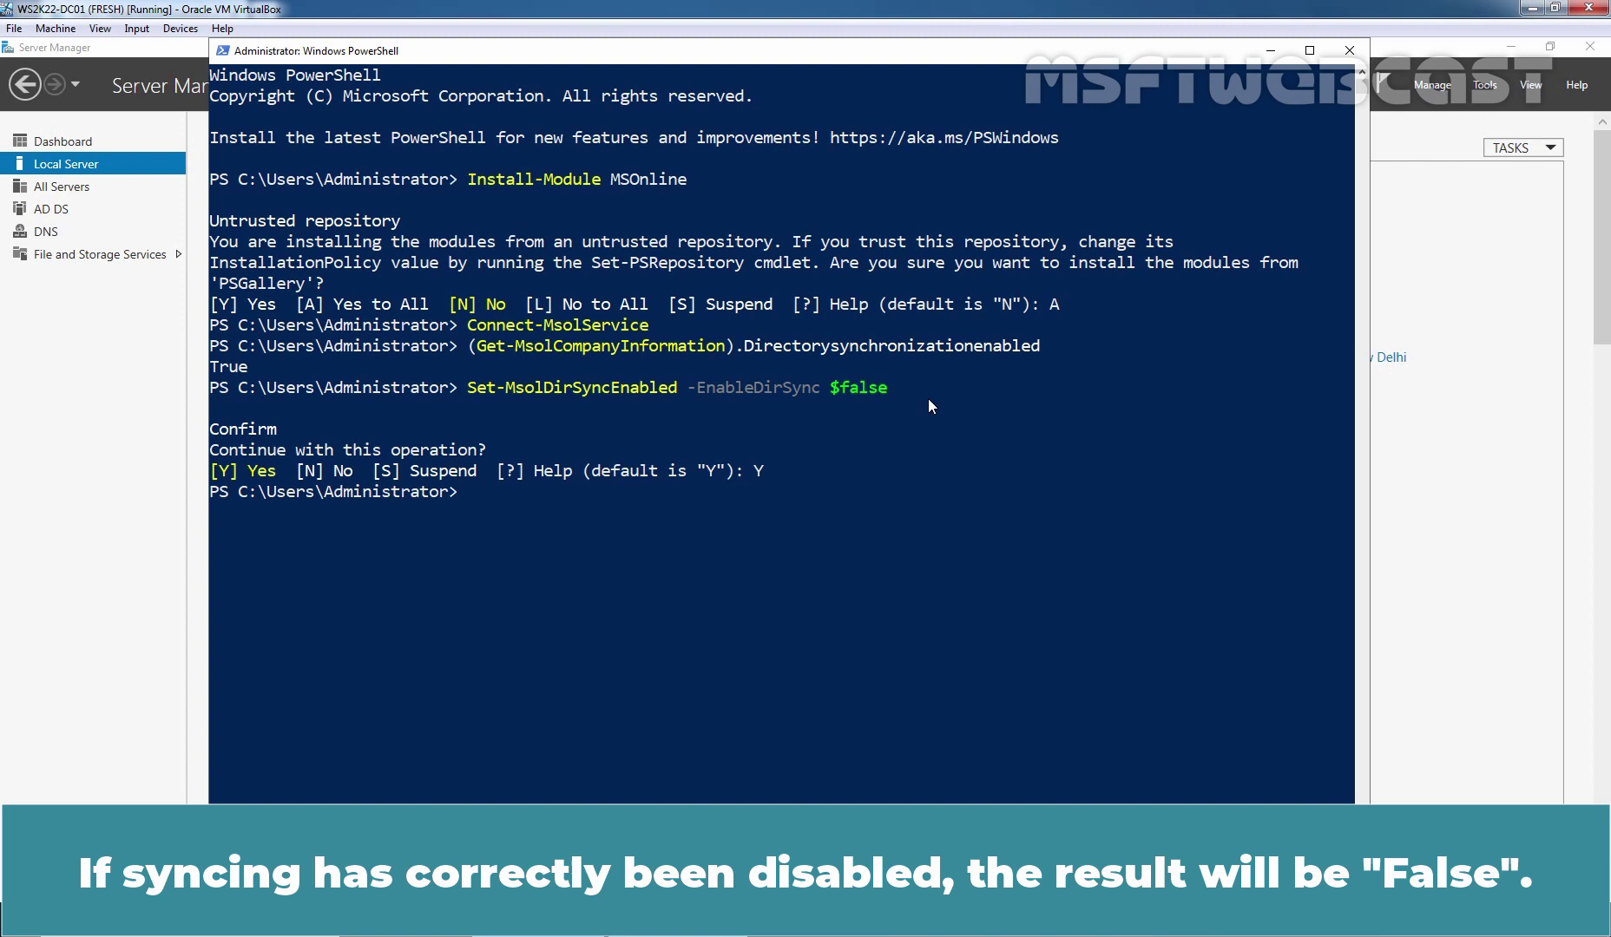
key(Up)
key(Up)
key(Return)
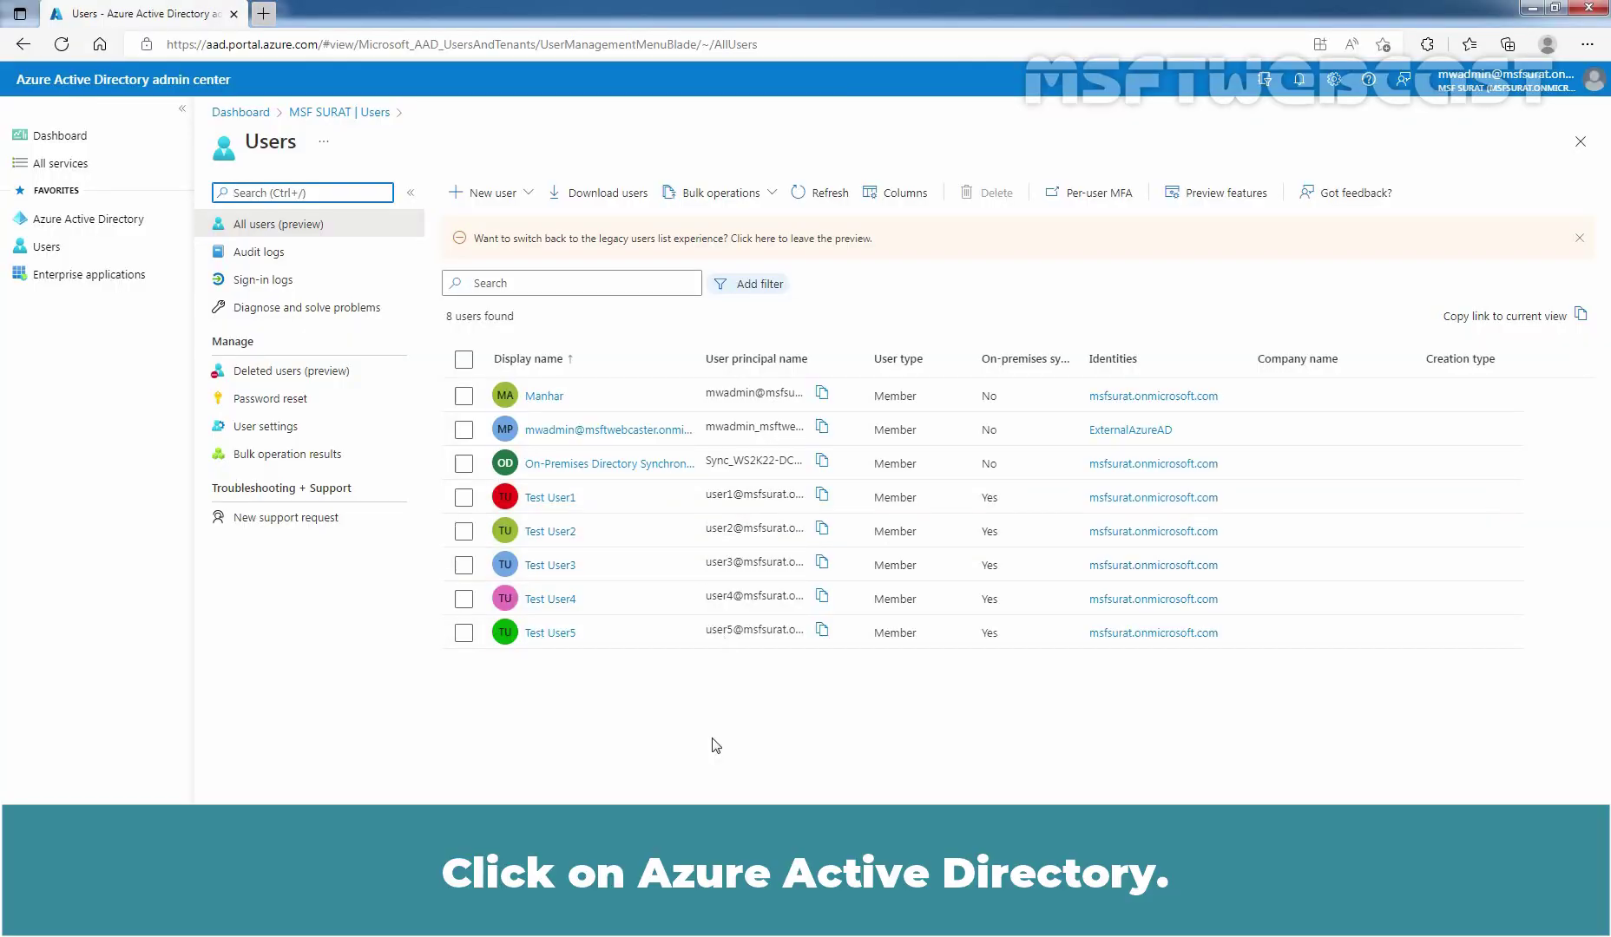
- Open Azure Active Directory Users and widen the On-premises sync enabled column showing No
click(89, 221)
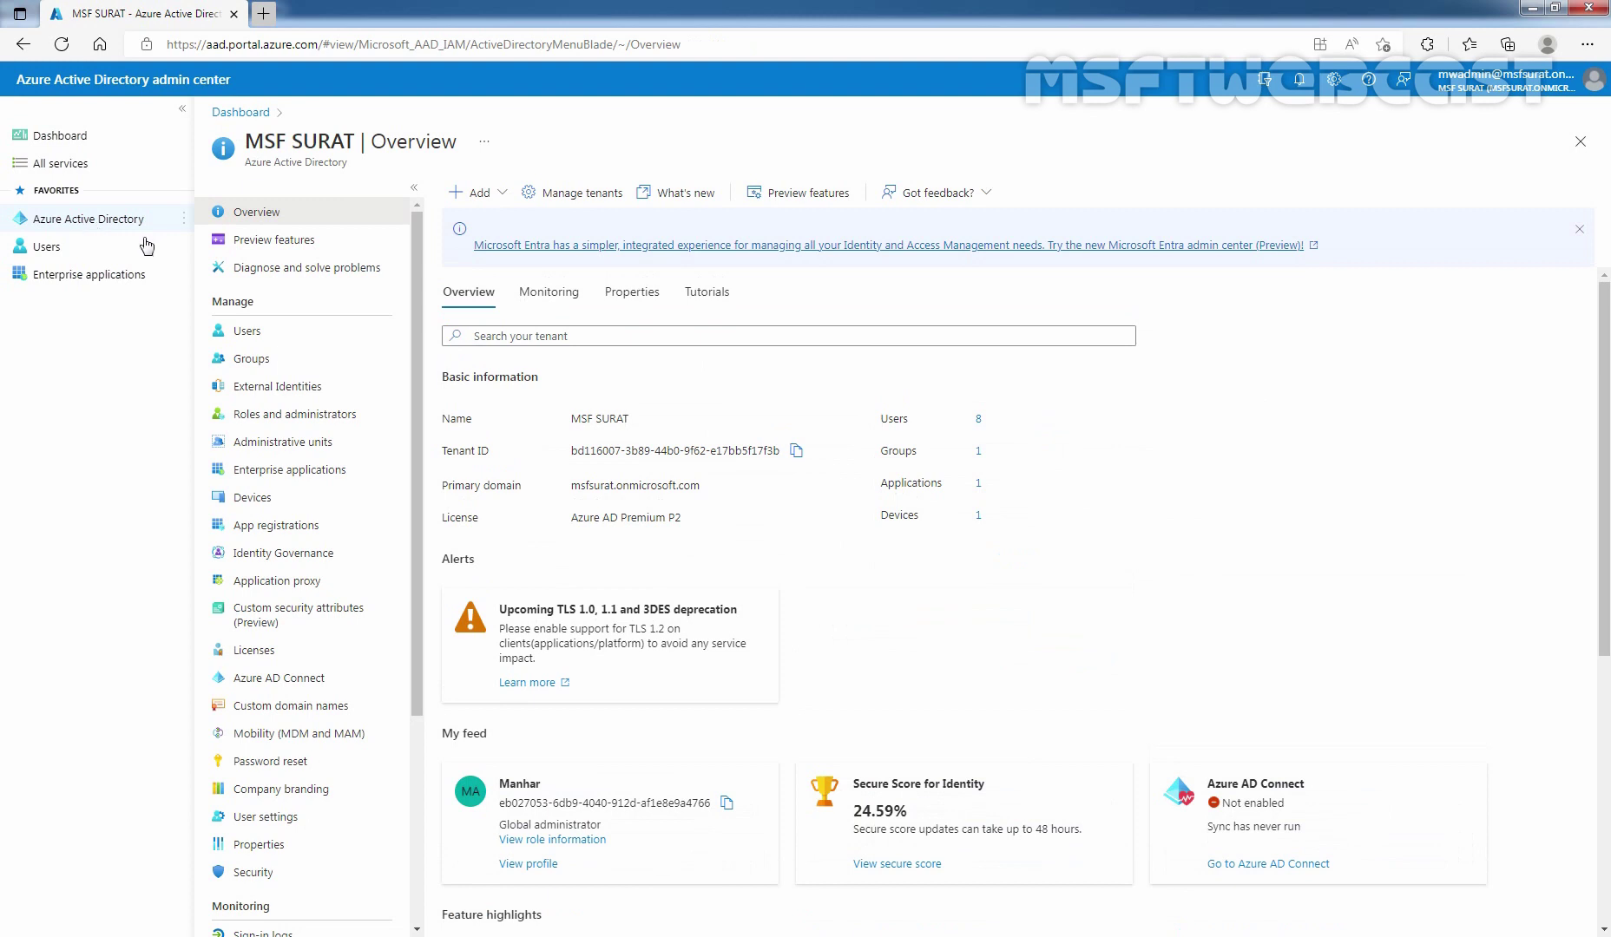
scroll(1168, 349, down, 3)
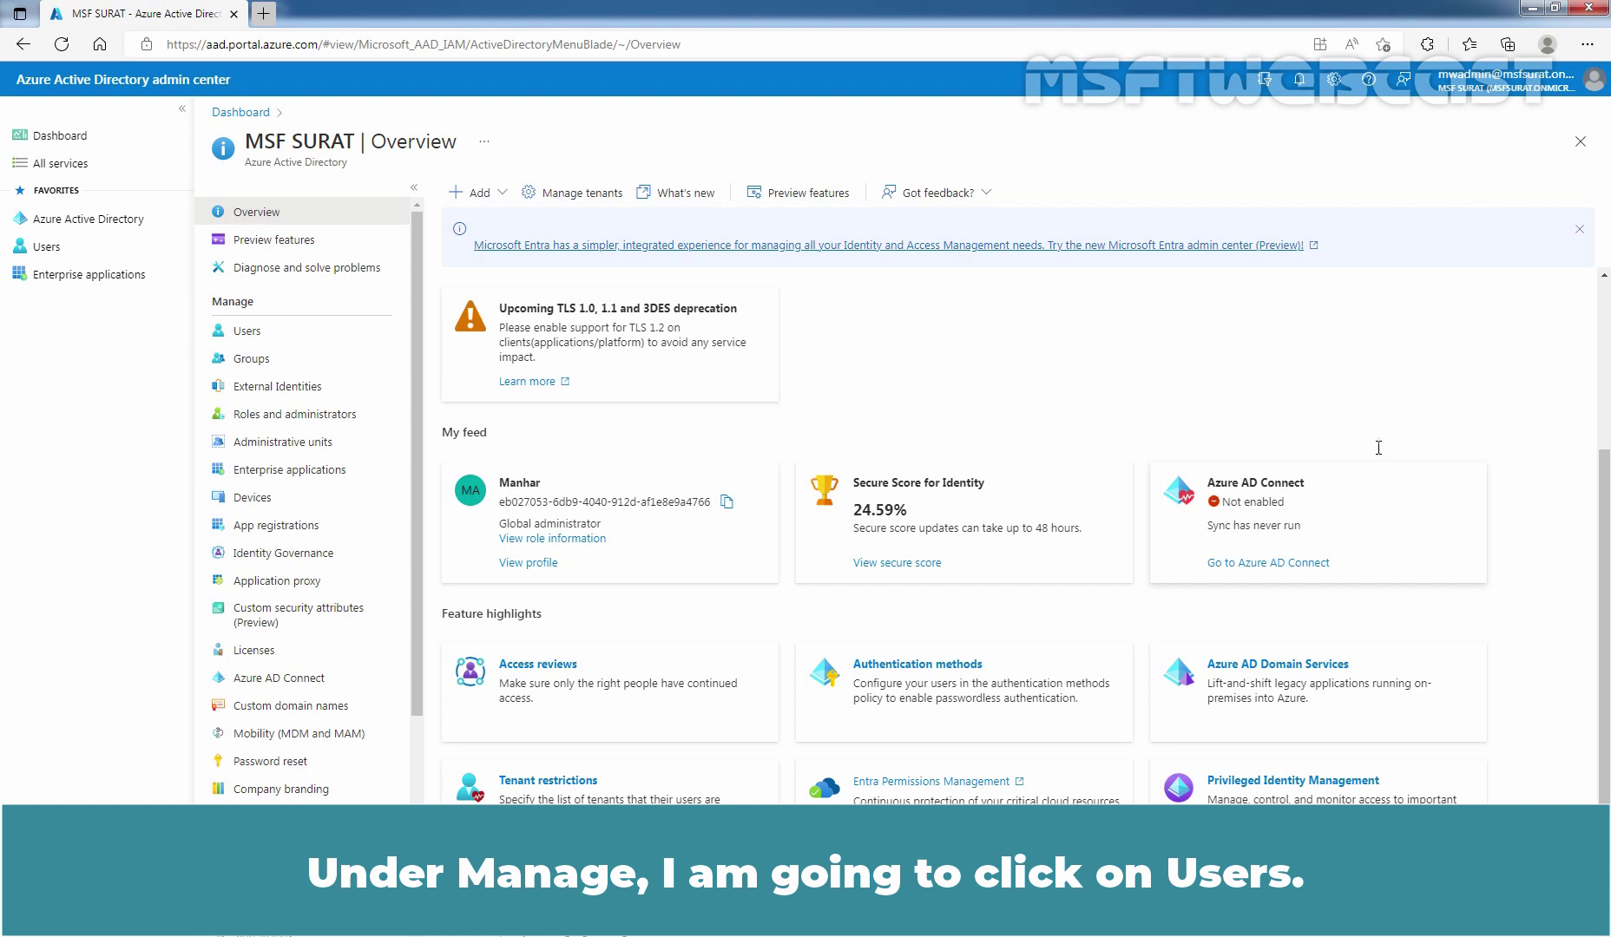
click(241, 343)
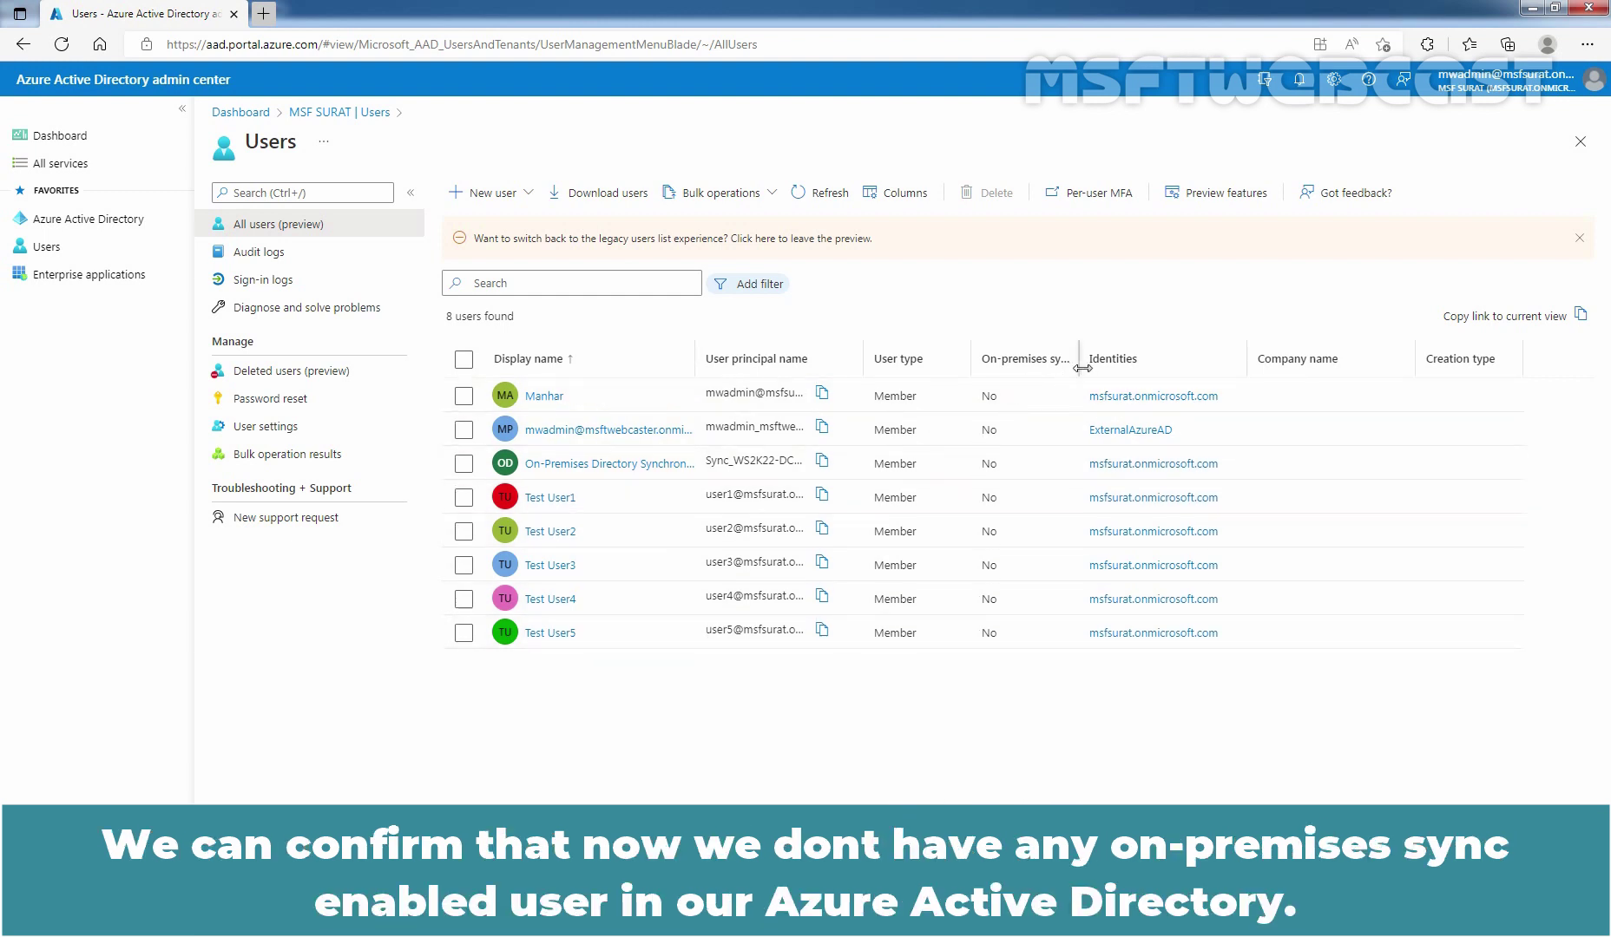
drag(1078, 363, 1115, 363)
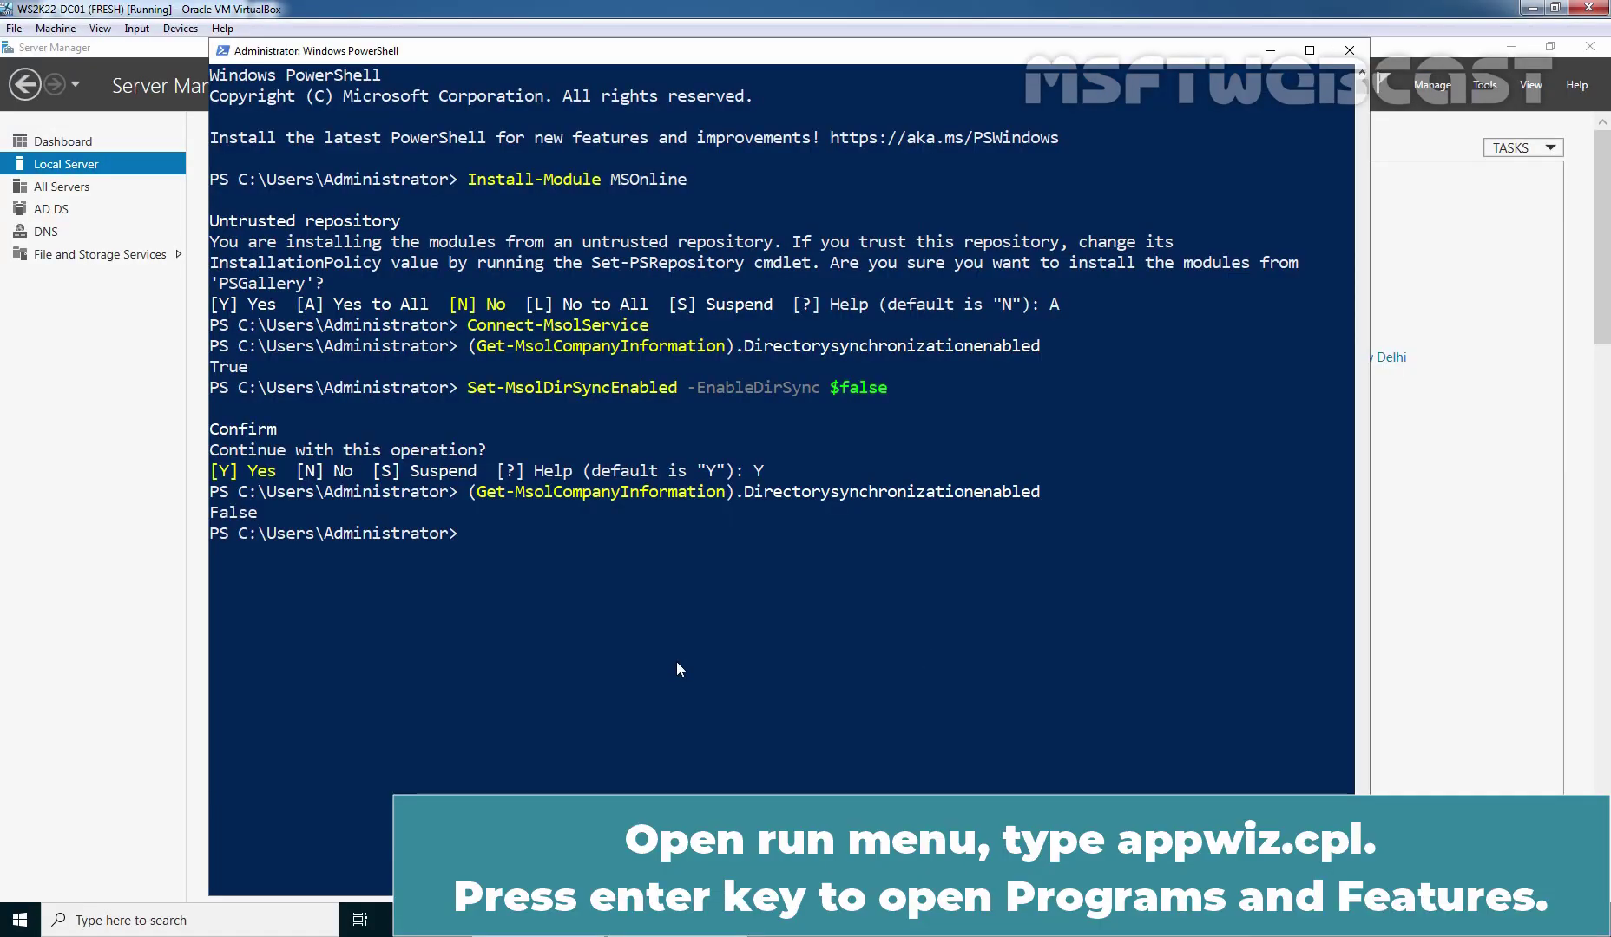
- Launch appwiz.cpl and uninstall Microsoft Azure AD Connect, confirming with Yes
key(super+r)
text(app)
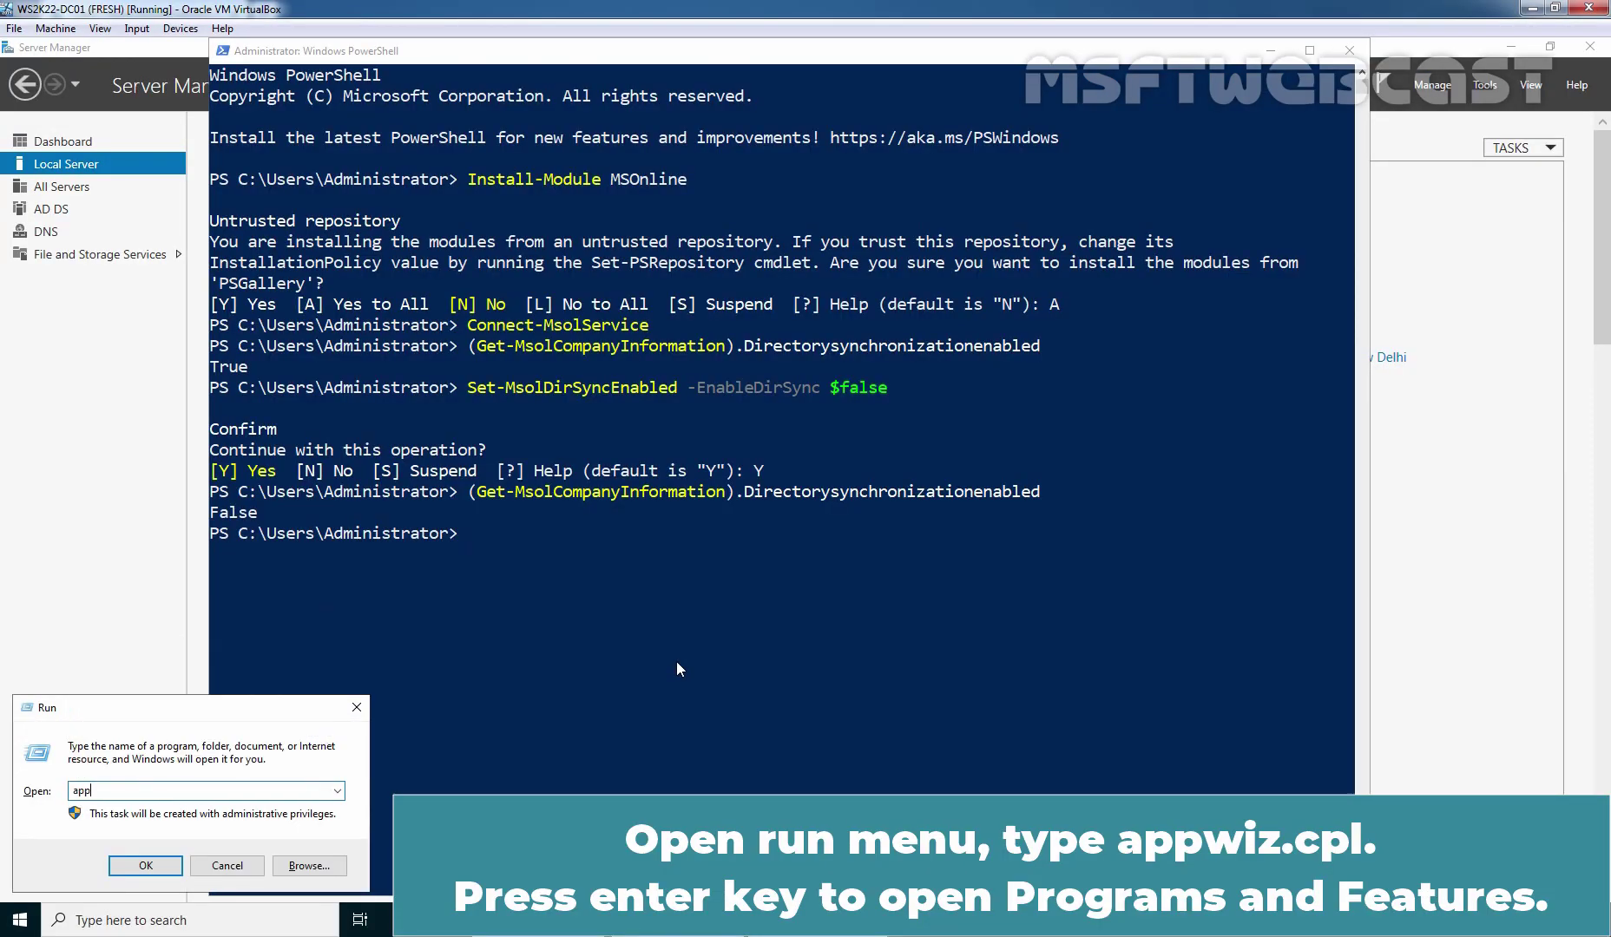
text(wiz.cpl)
key(Return)
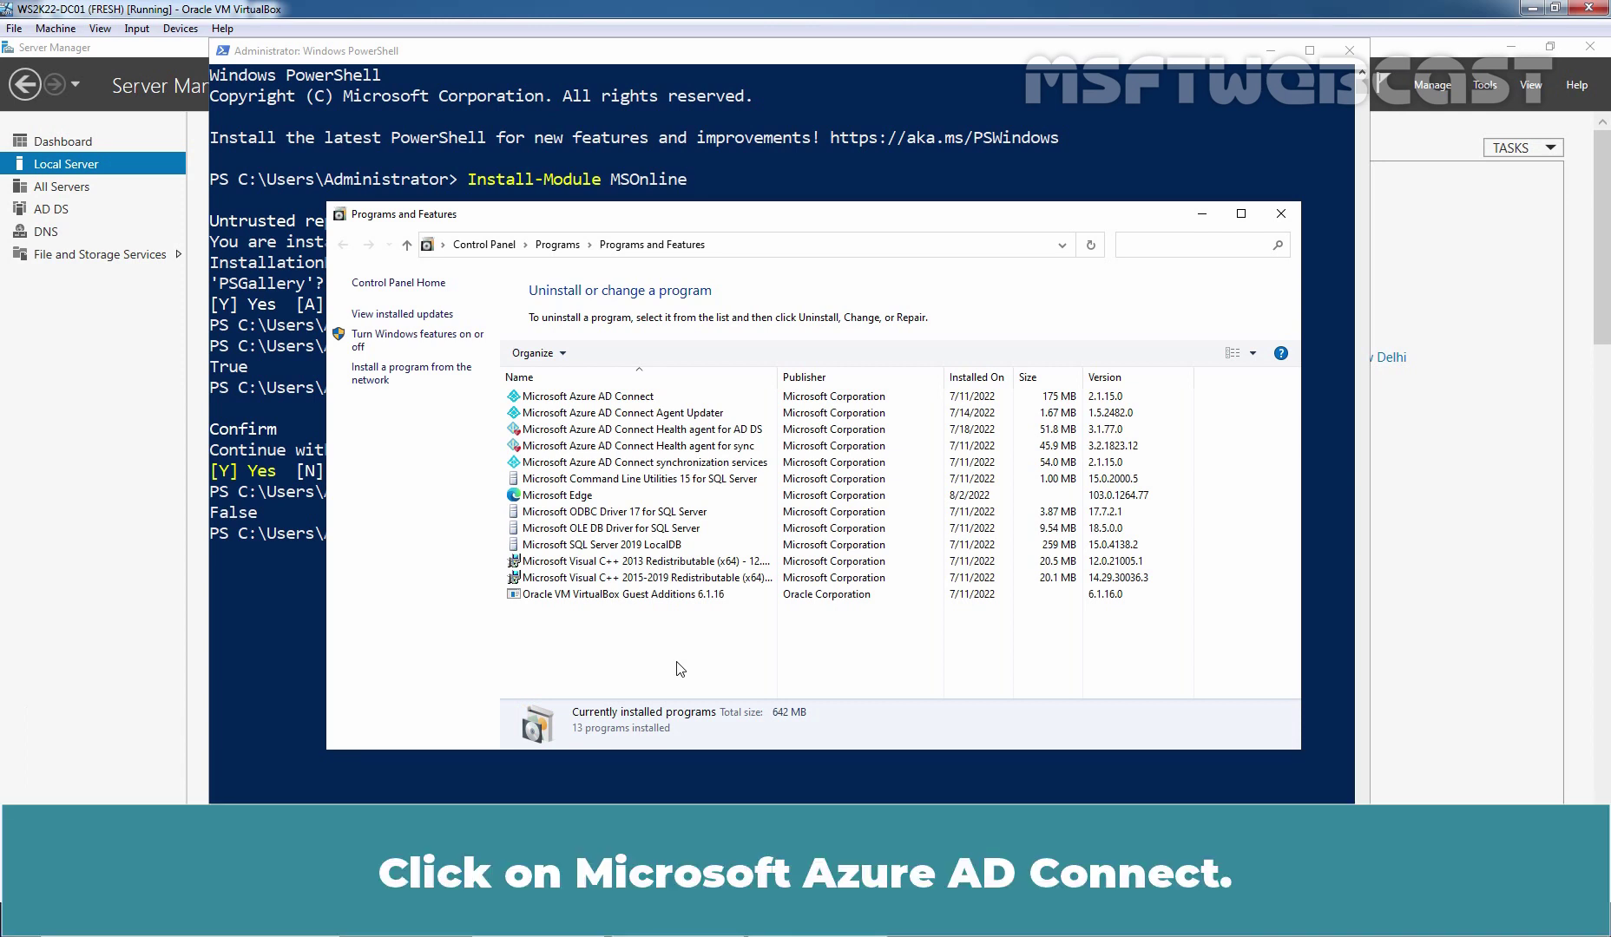
click(566, 397)
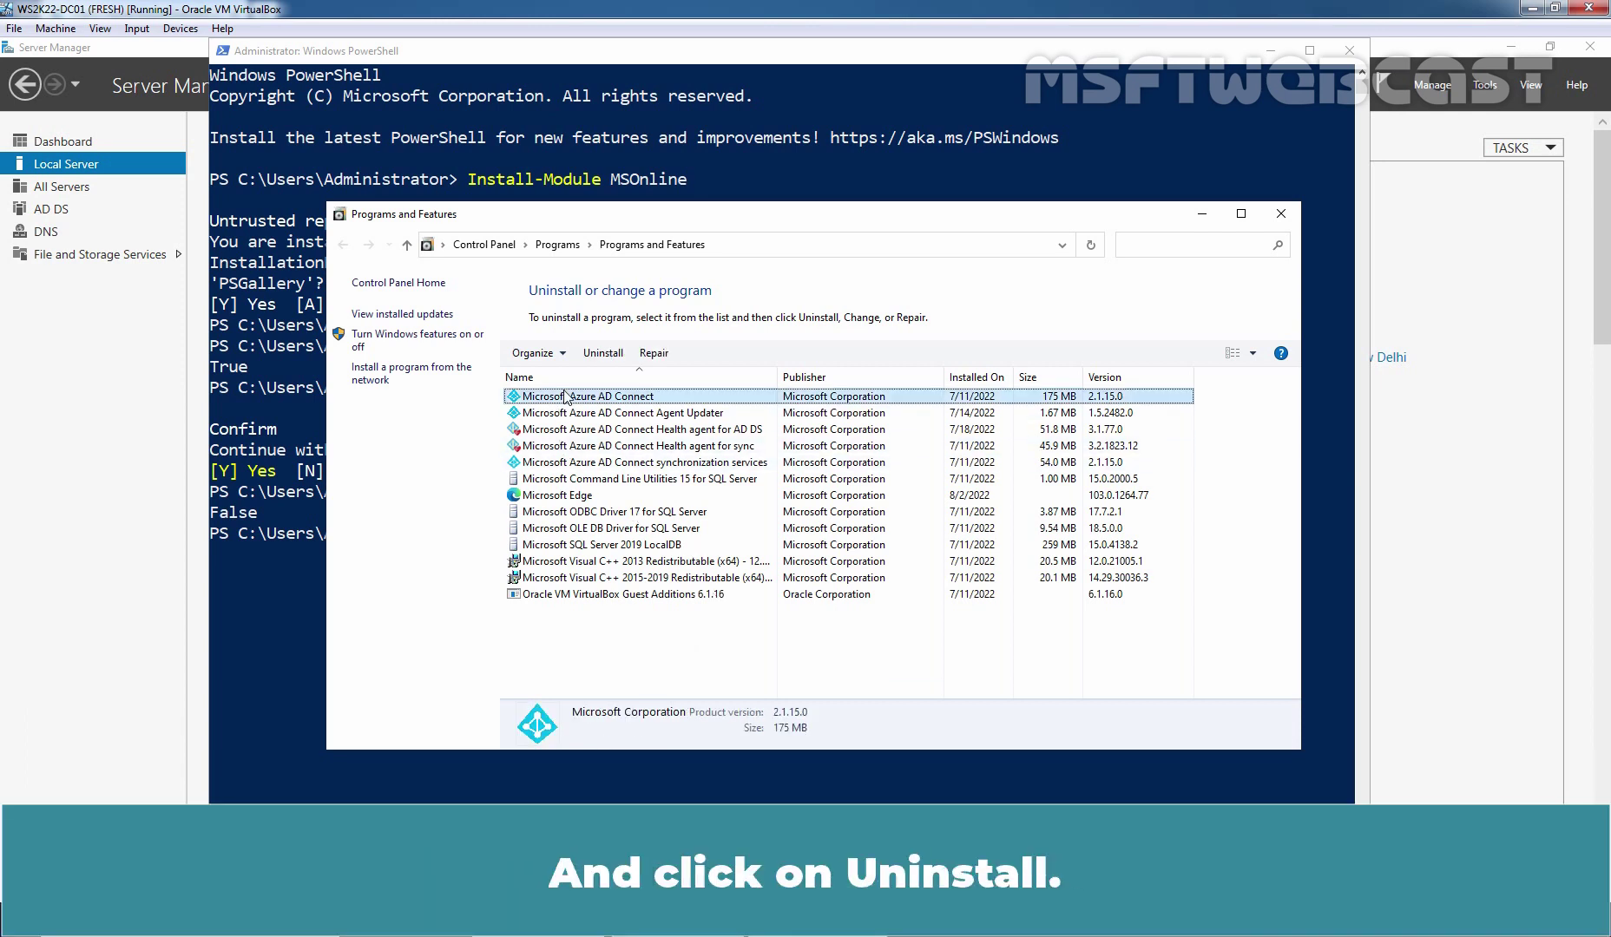
click(598, 358)
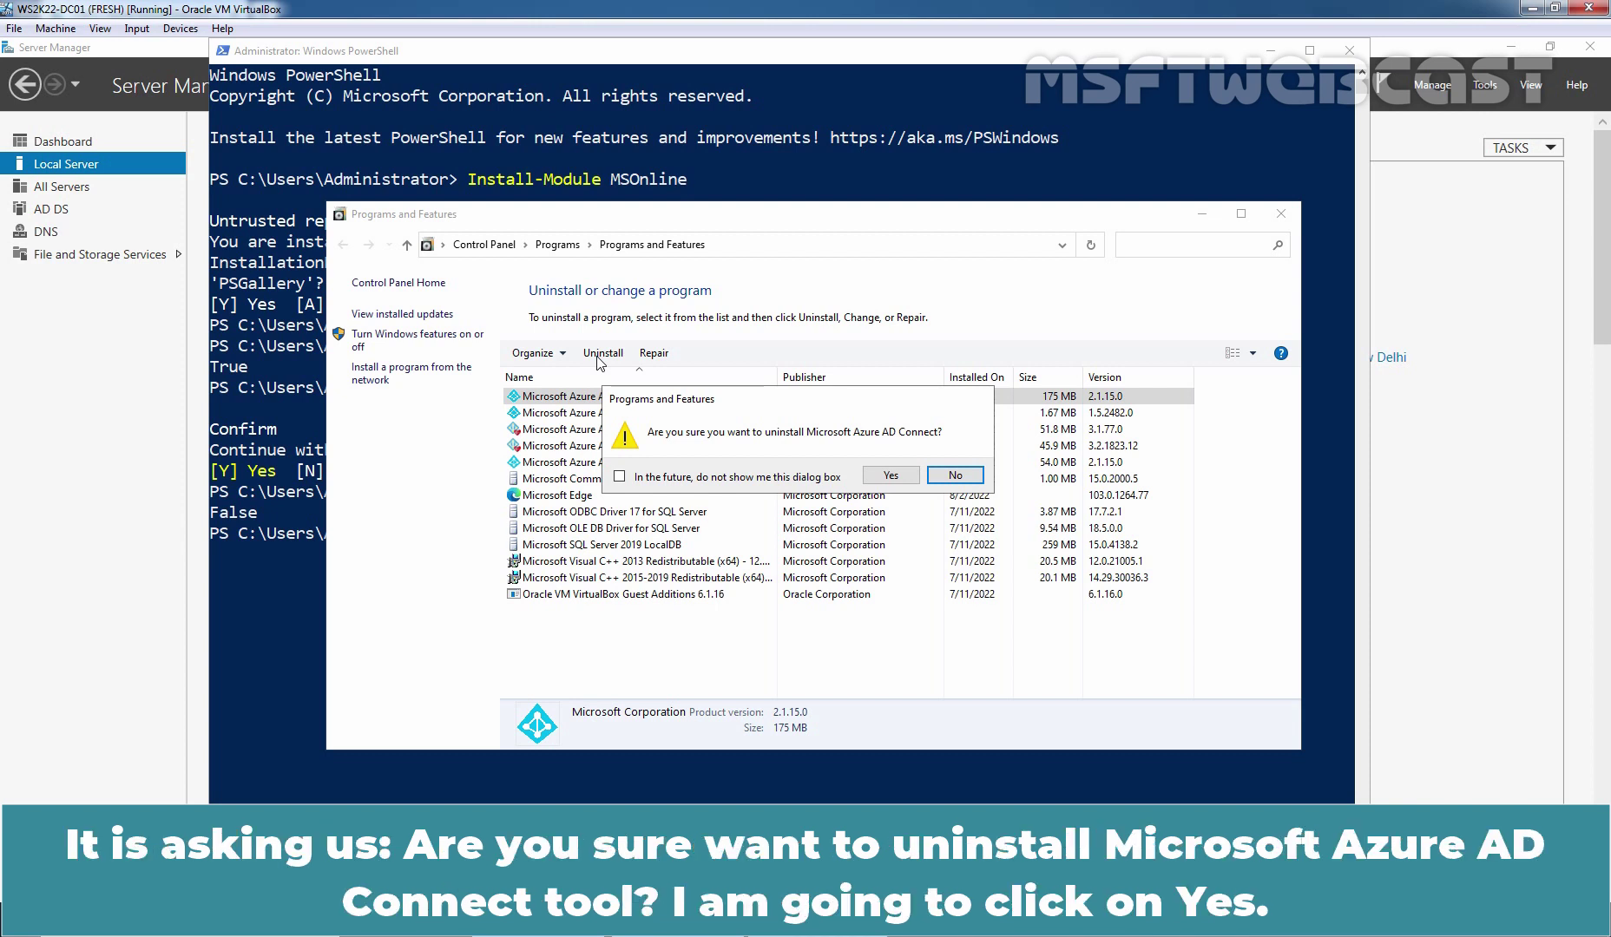
click(890, 477)
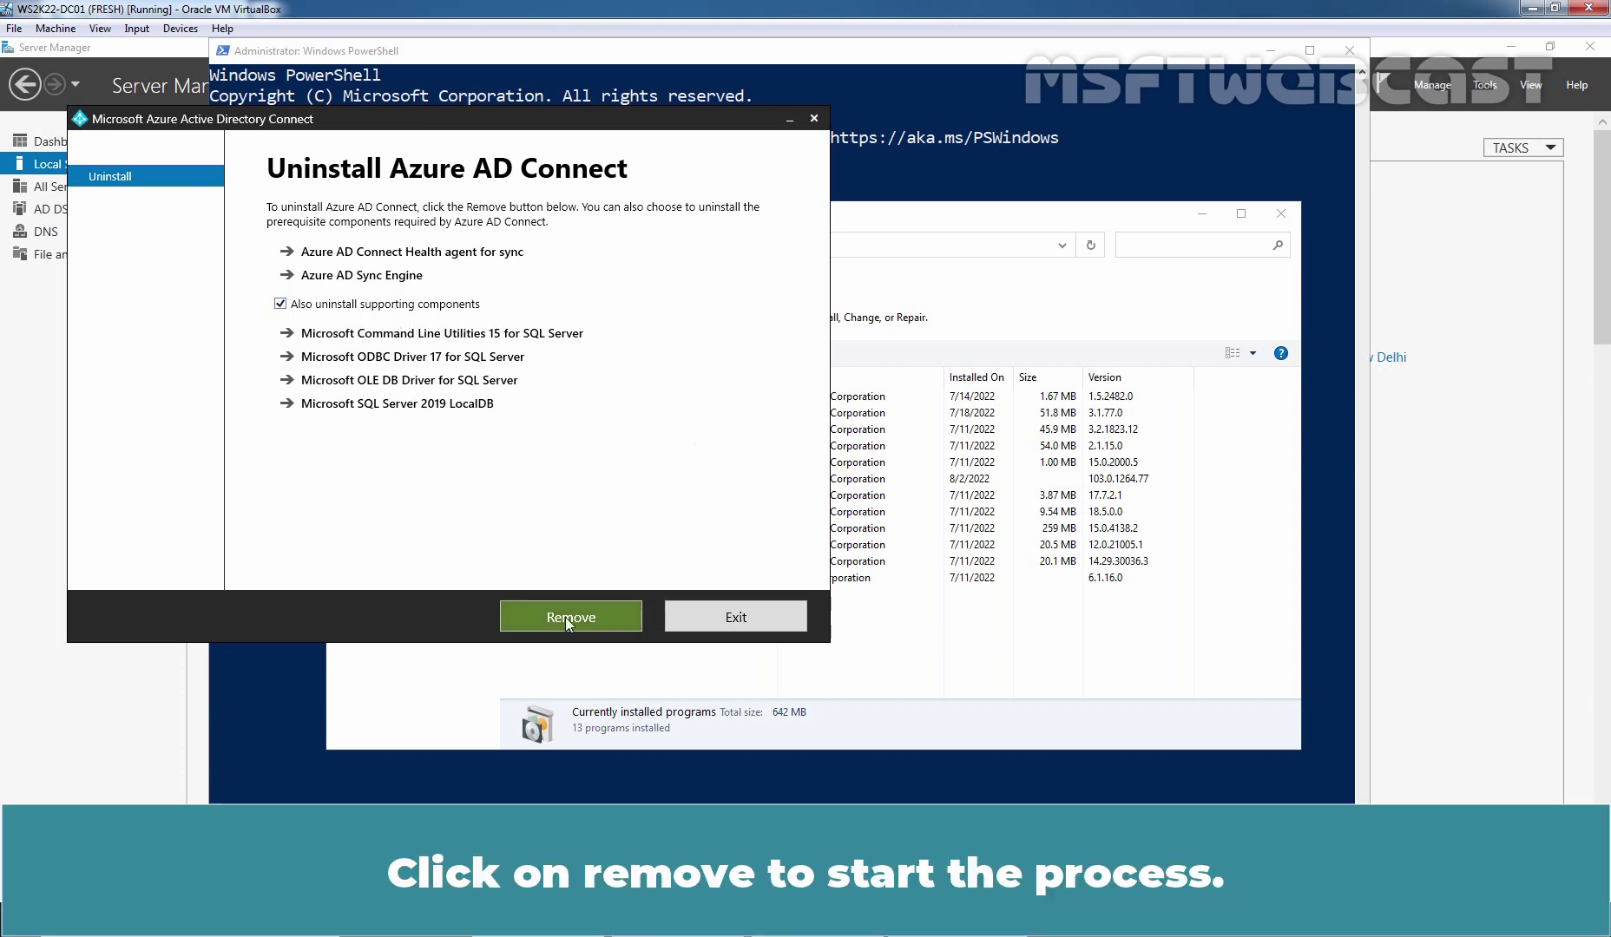
- Remove Azure AD Connect with its supporting SQL components and exit the finished wizard
click(565, 616)
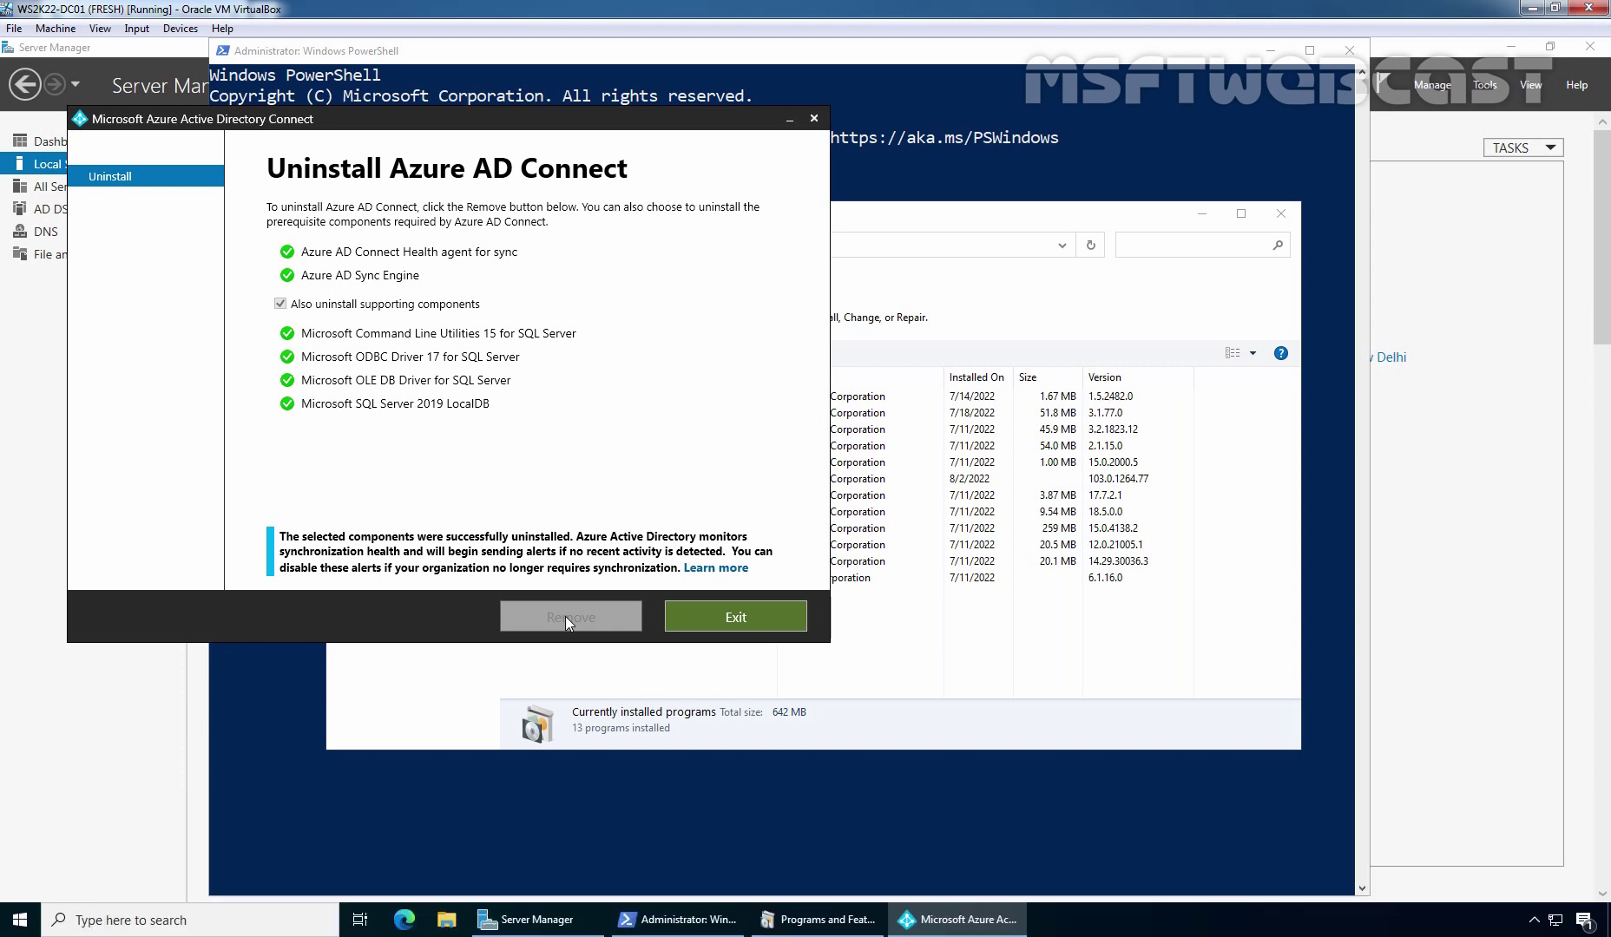
click(731, 615)
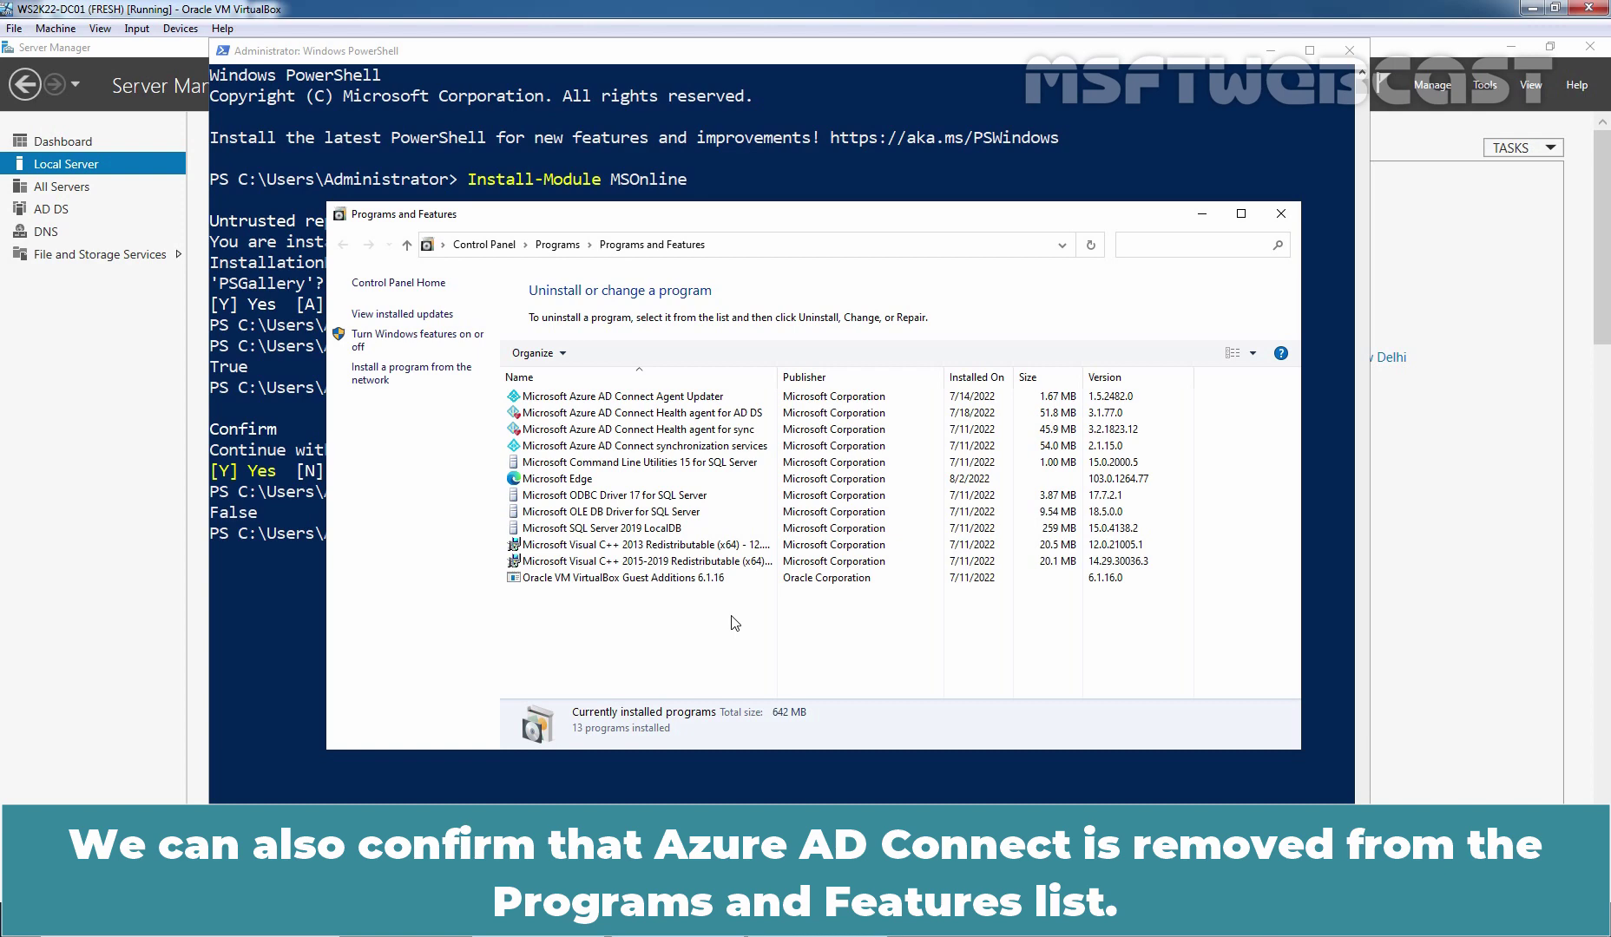
- Refresh the list and uninstall Microsoft Azure AD Connect Agent Updater, letting applications close automatically
click(1090, 246)
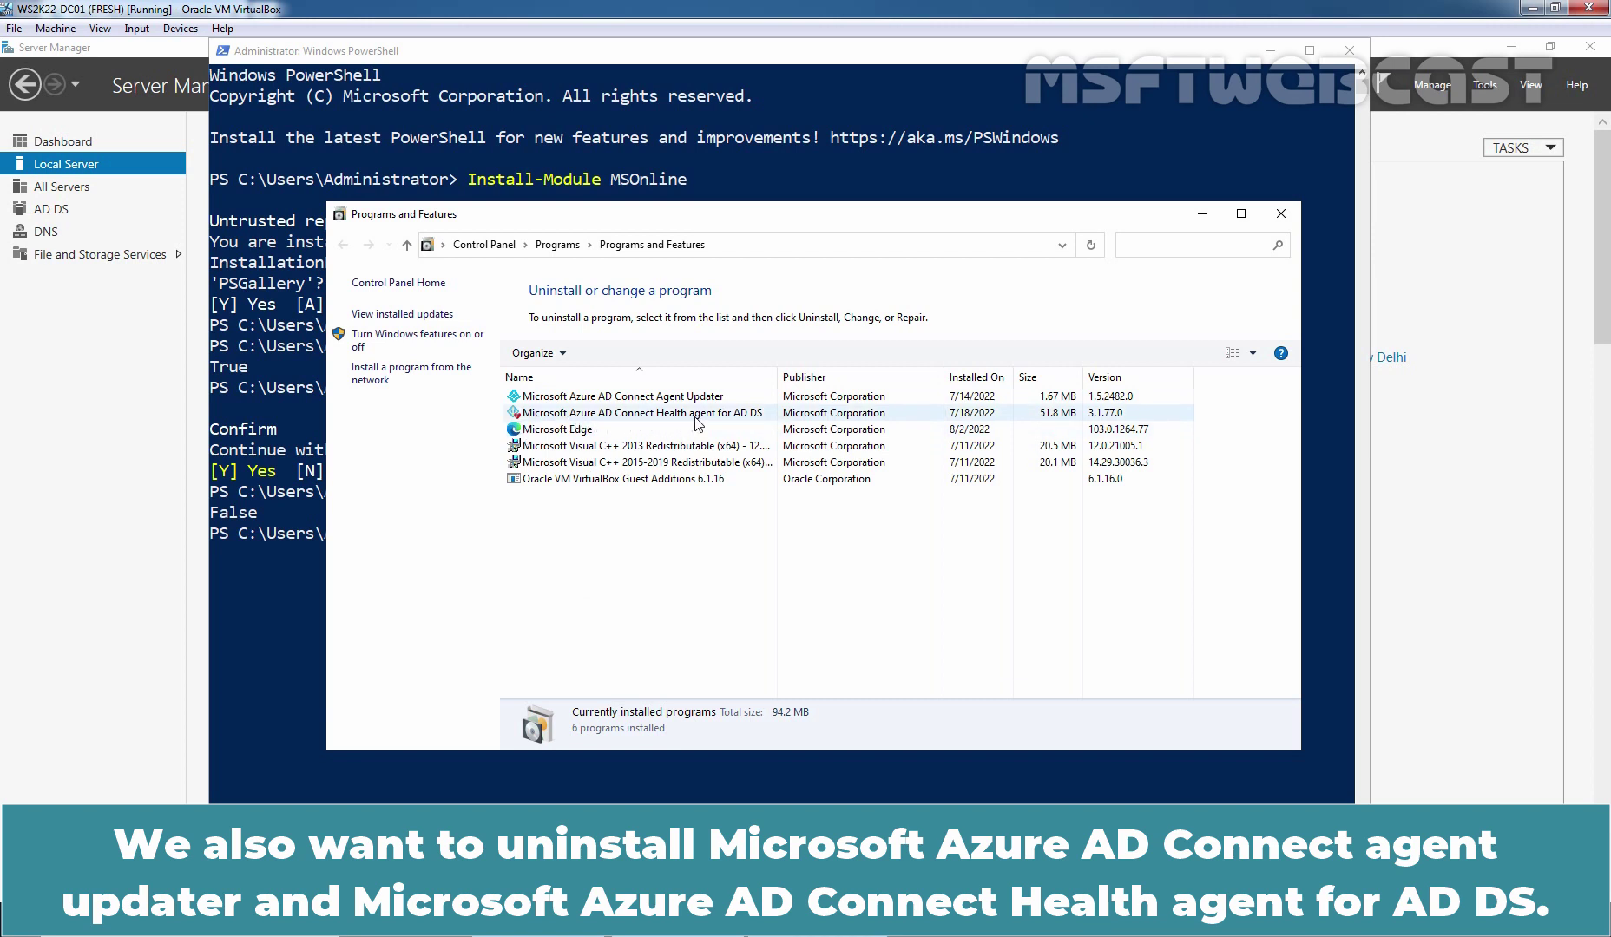
click(555, 397)
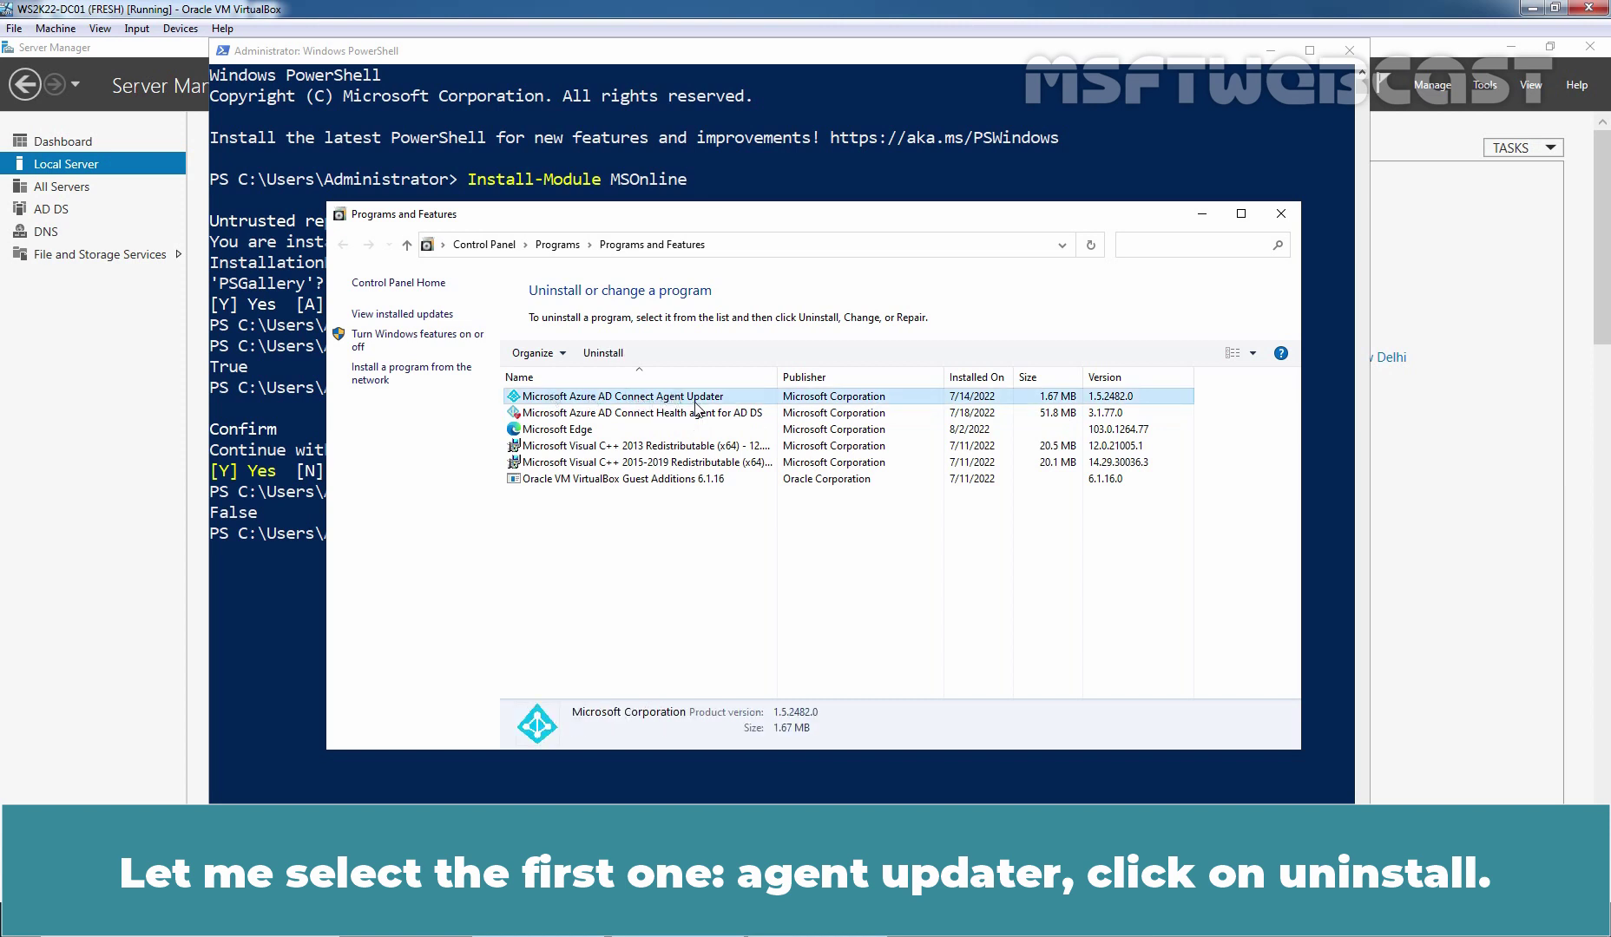
click(603, 352)
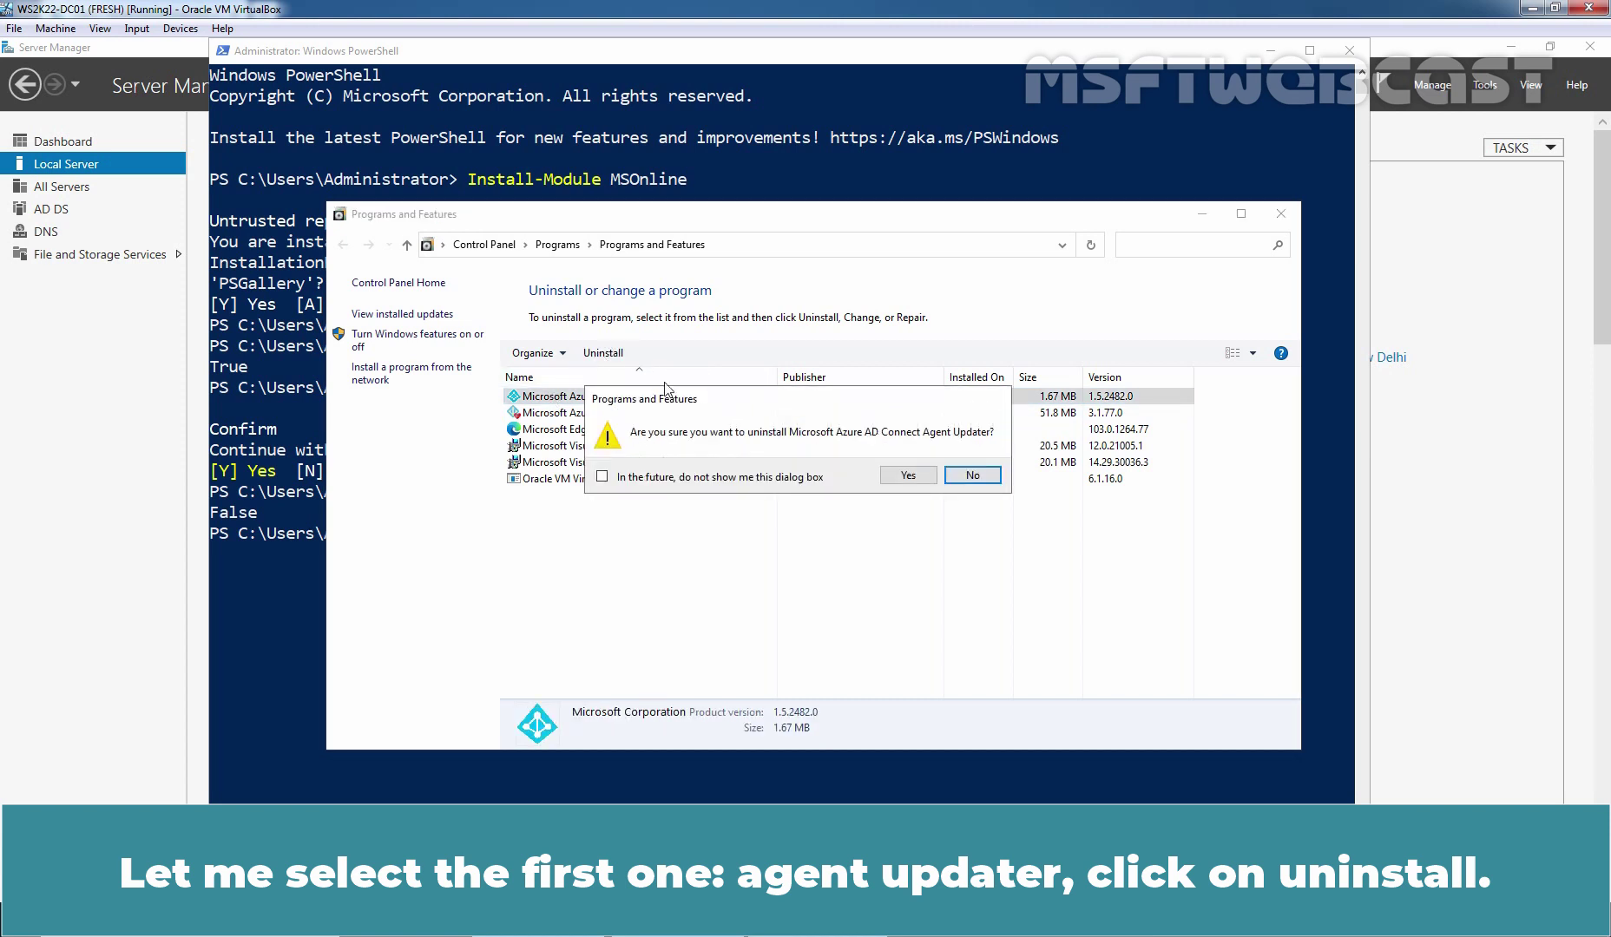
click(907, 476)
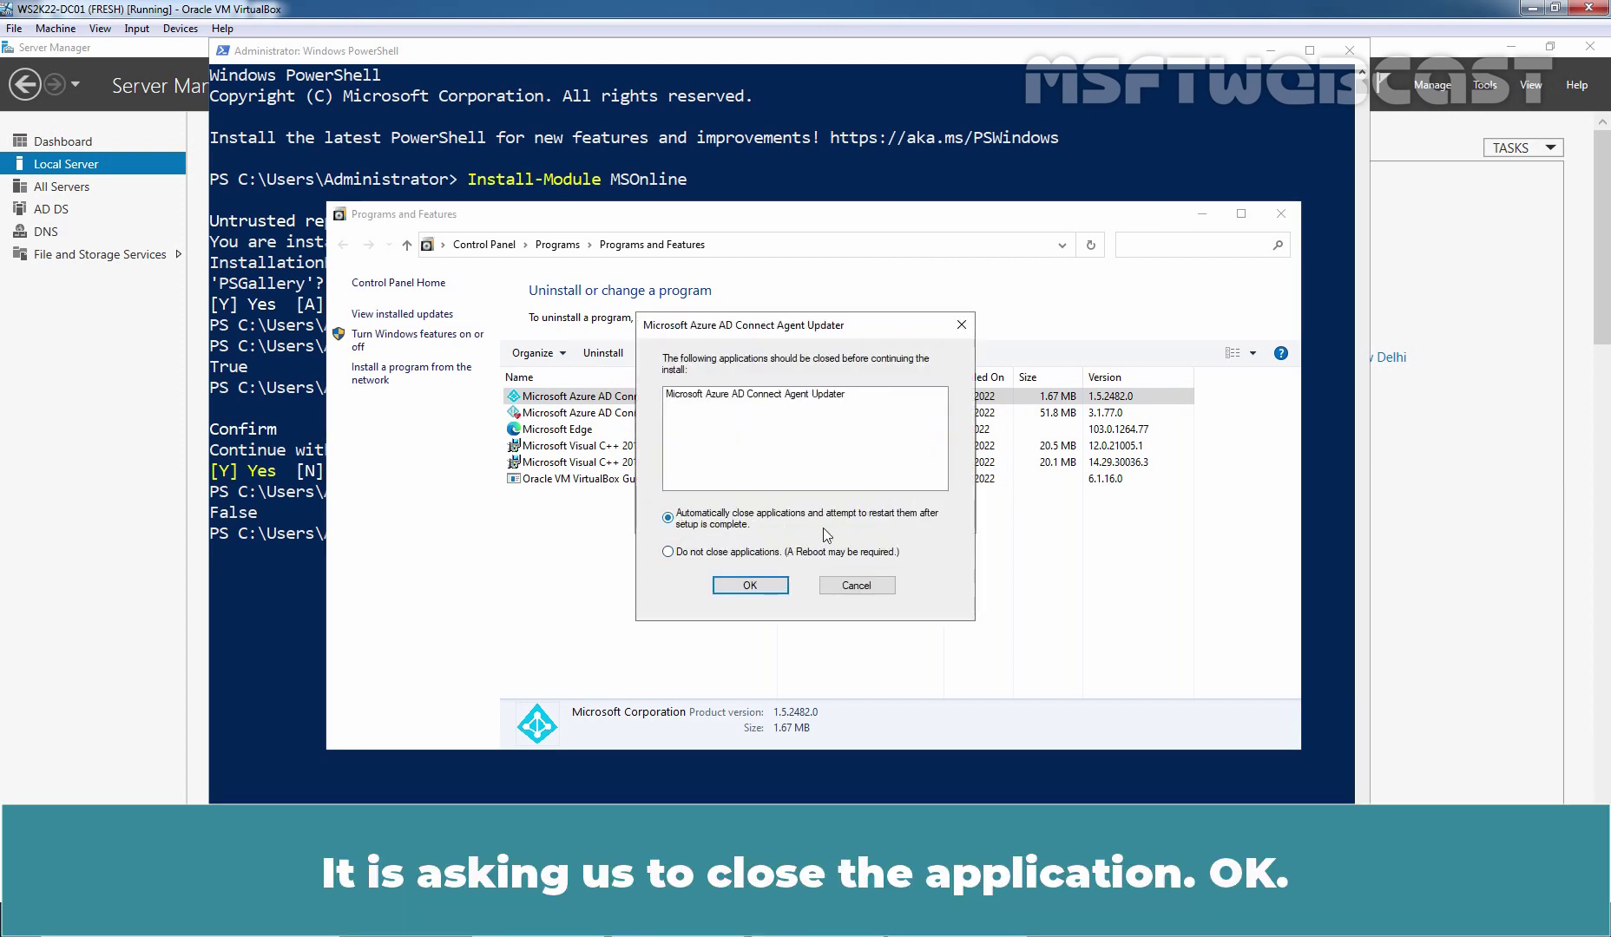
click(749, 589)
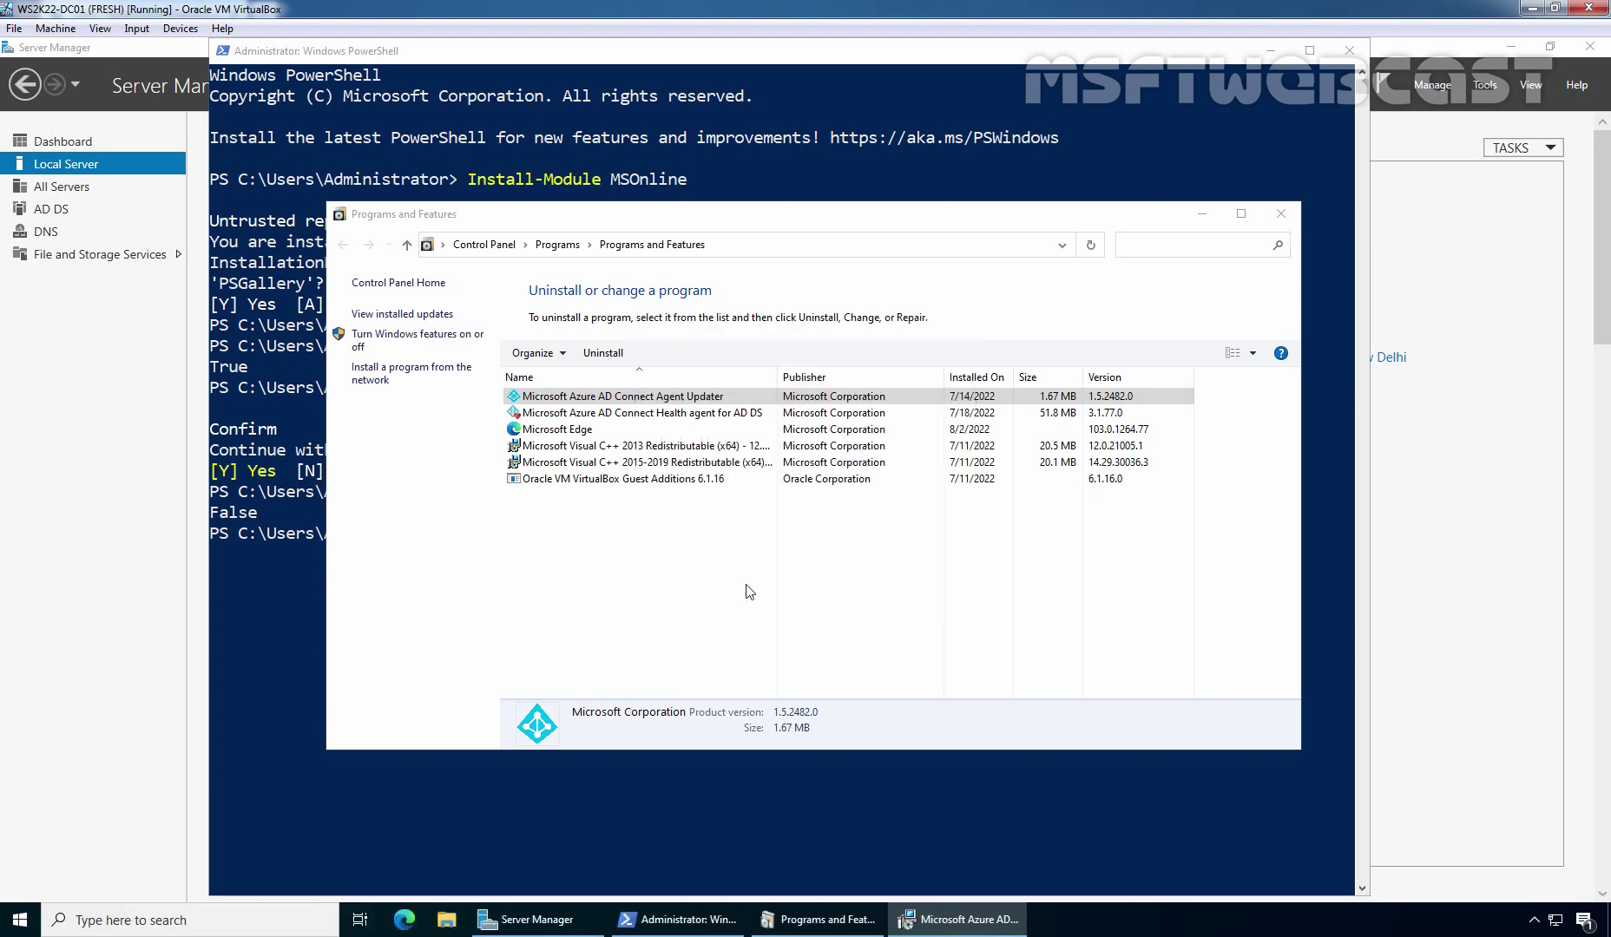
- Uninstall Azure AD Connect Health agent for AD DS through its setup wizard
click(622, 398)
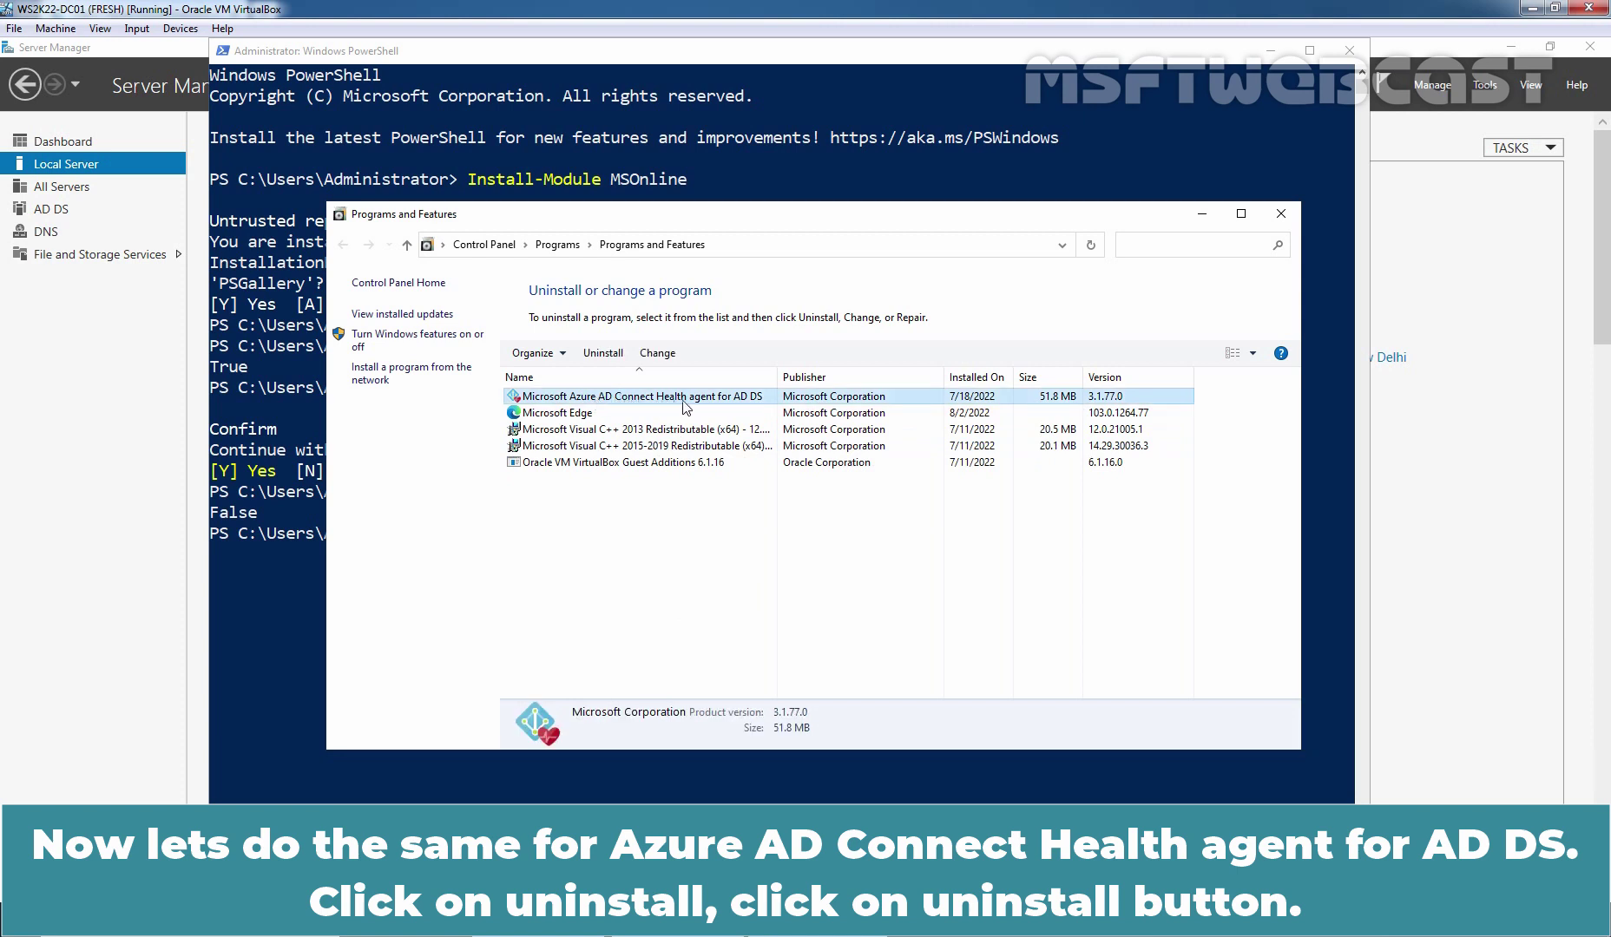
click(603, 355)
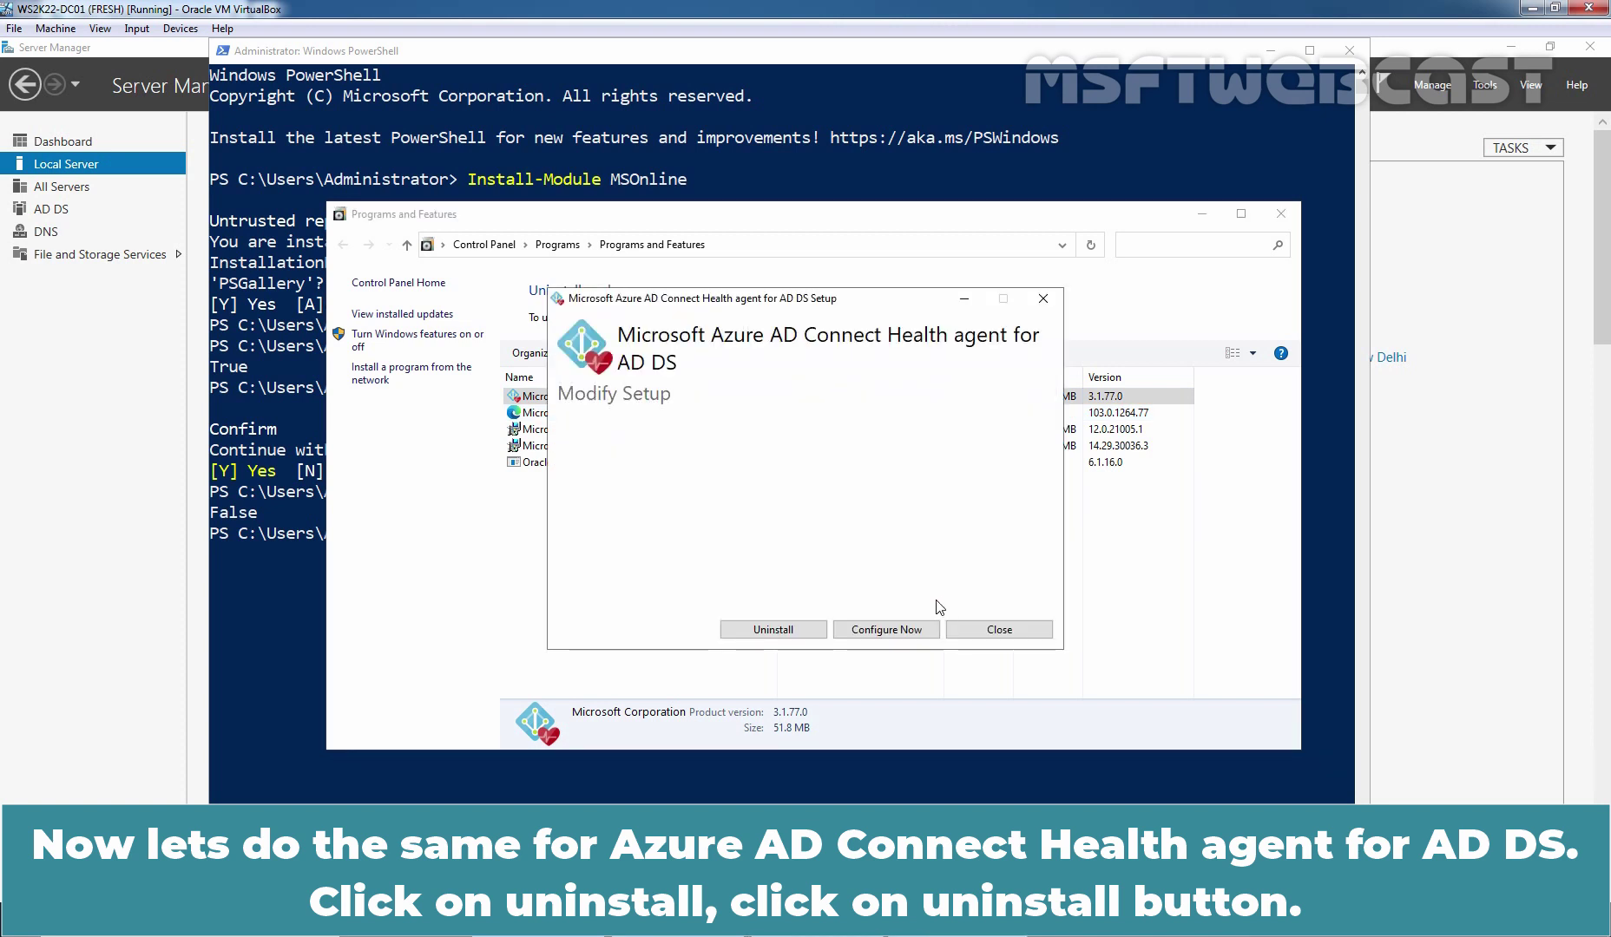
click(774, 630)
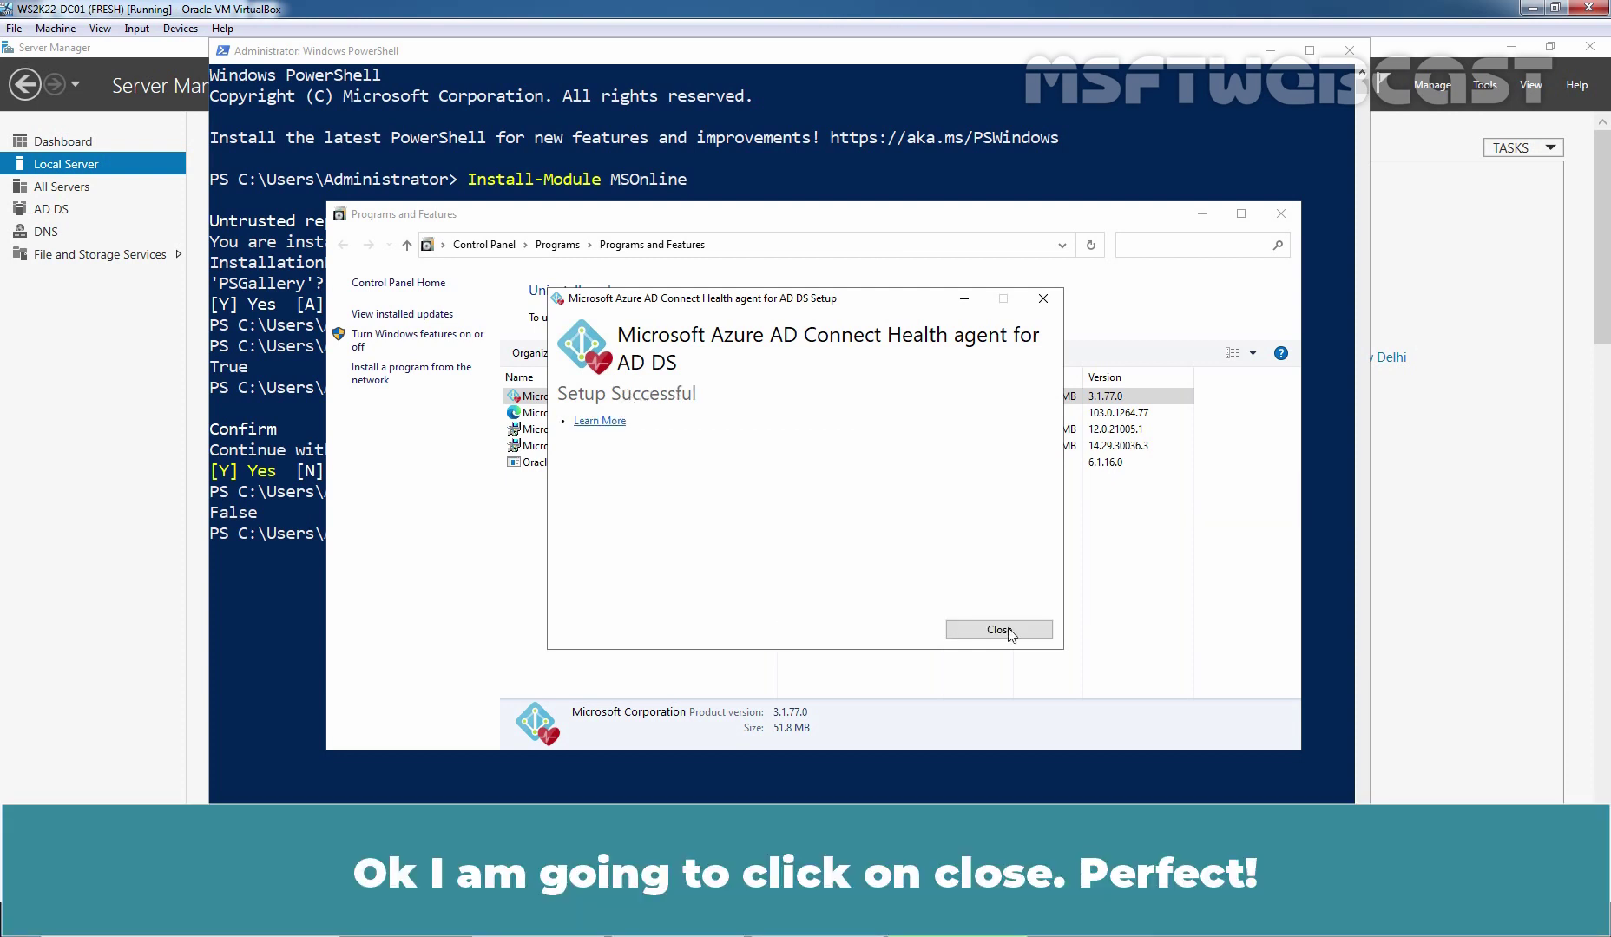
click(1000, 633)
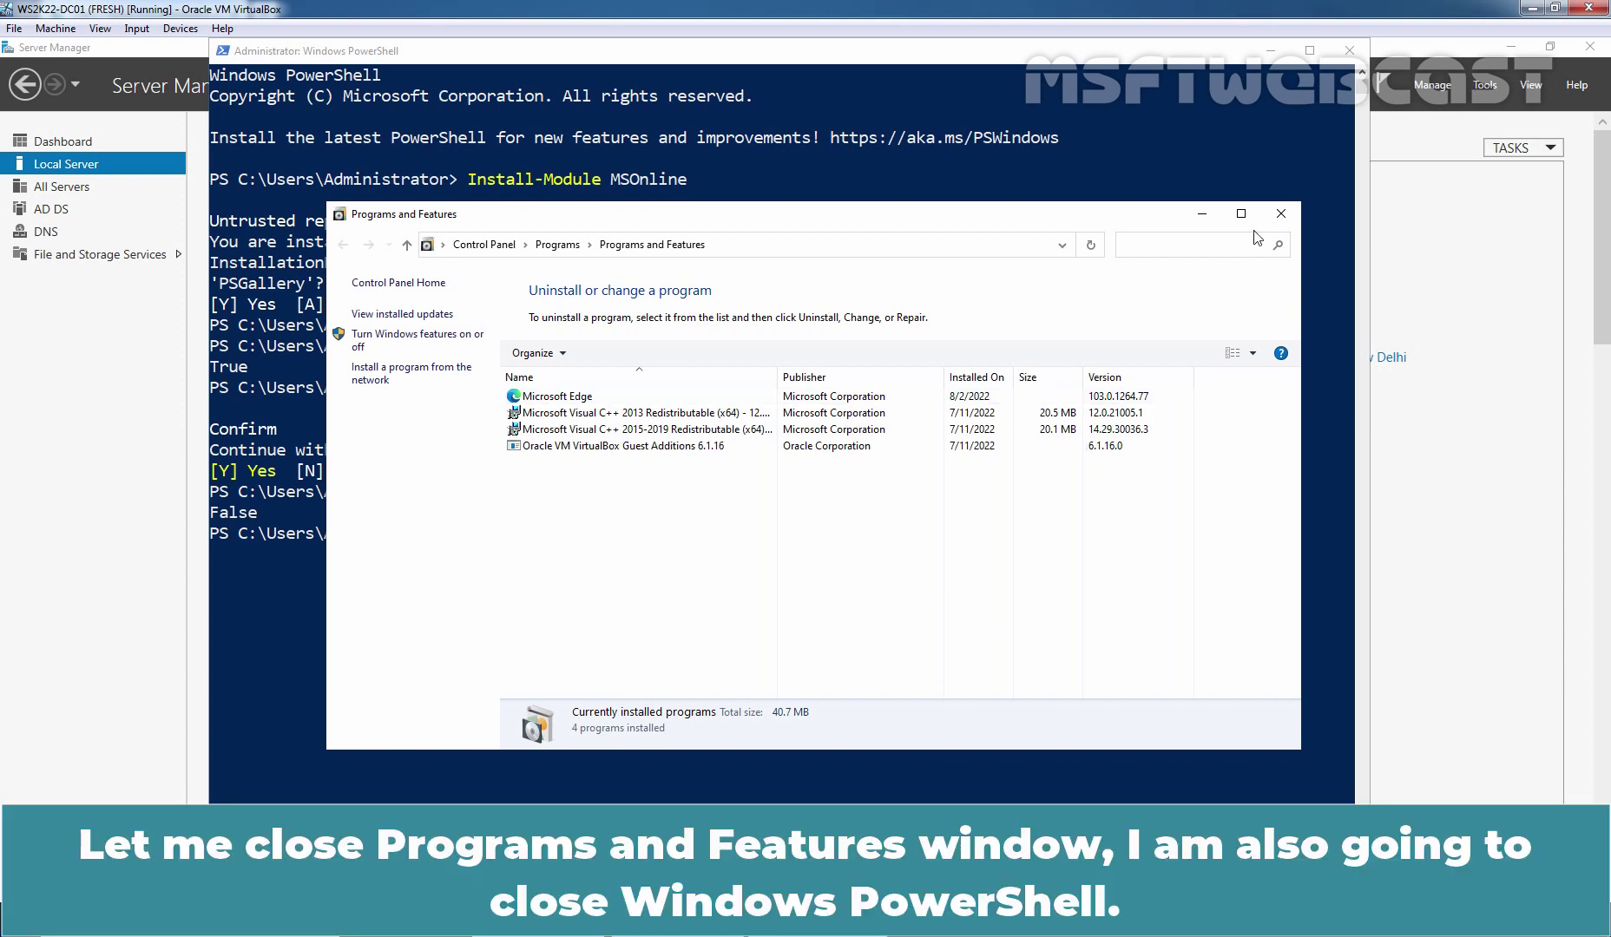
- Close Programs and Features, Windows PowerShell and Server Manager
click(1280, 216)
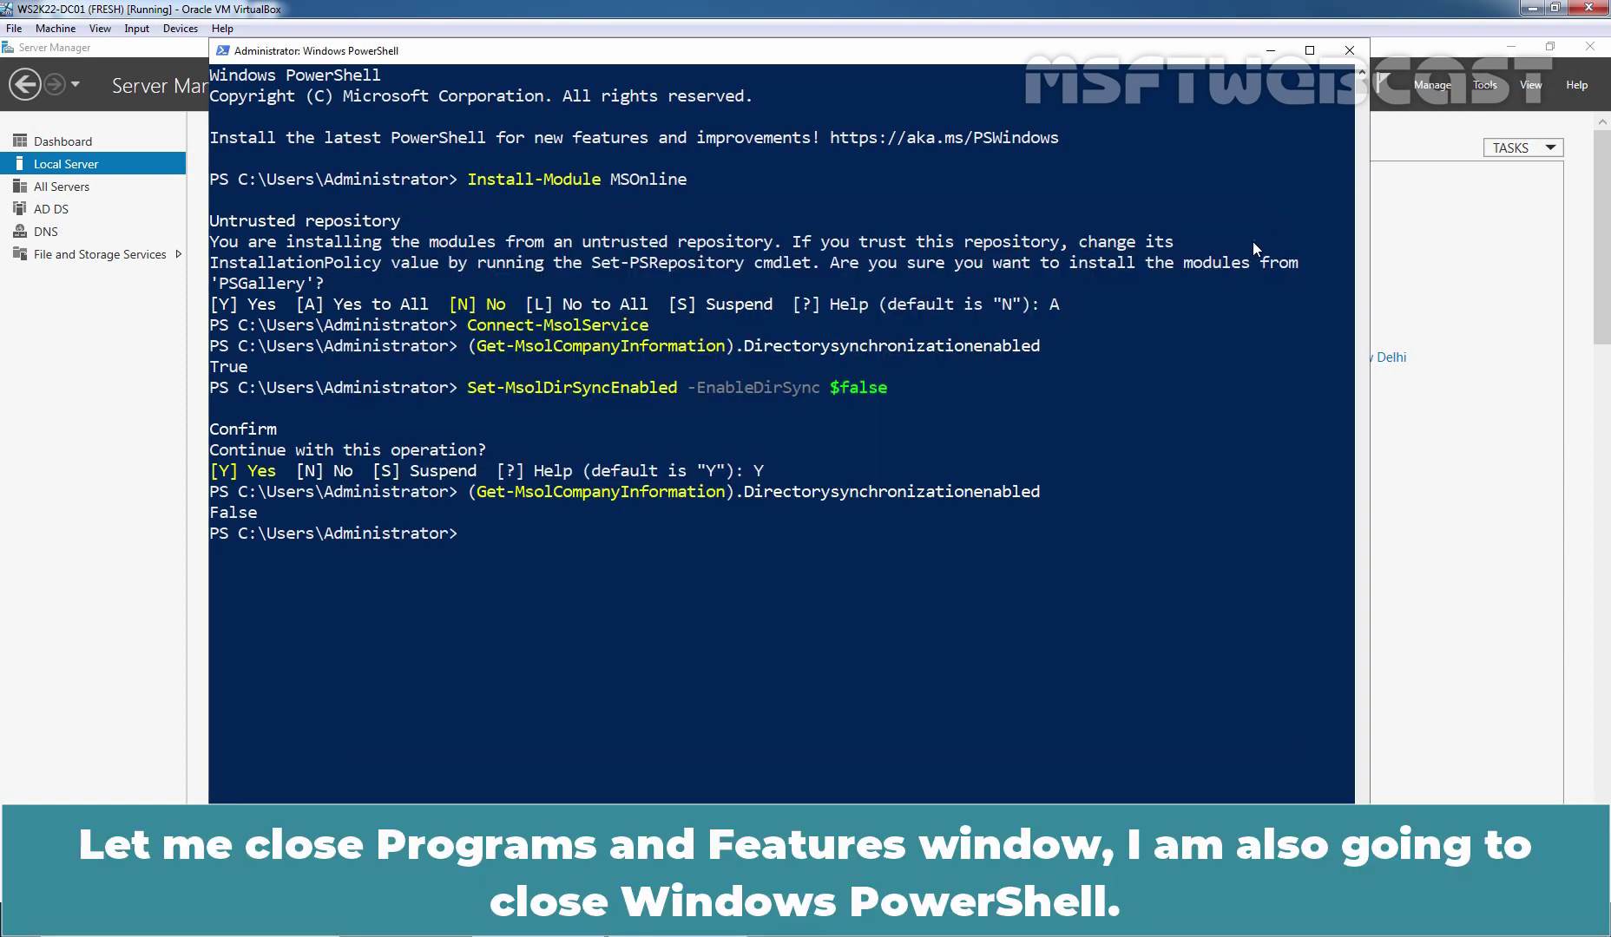
click(1350, 50)
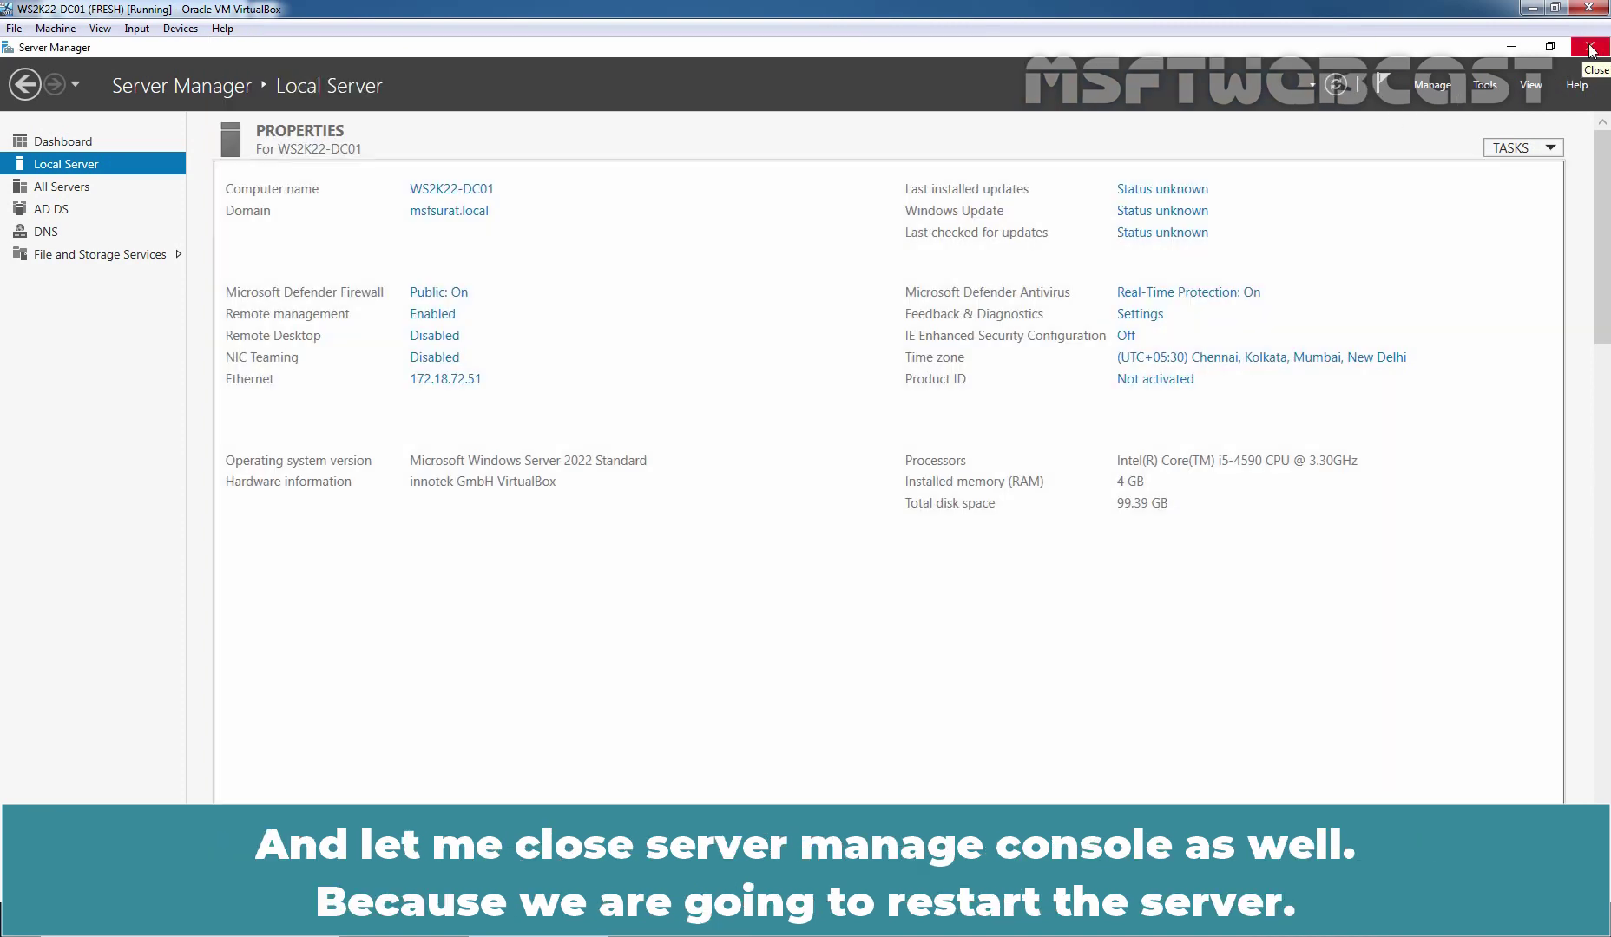
click(1590, 49)
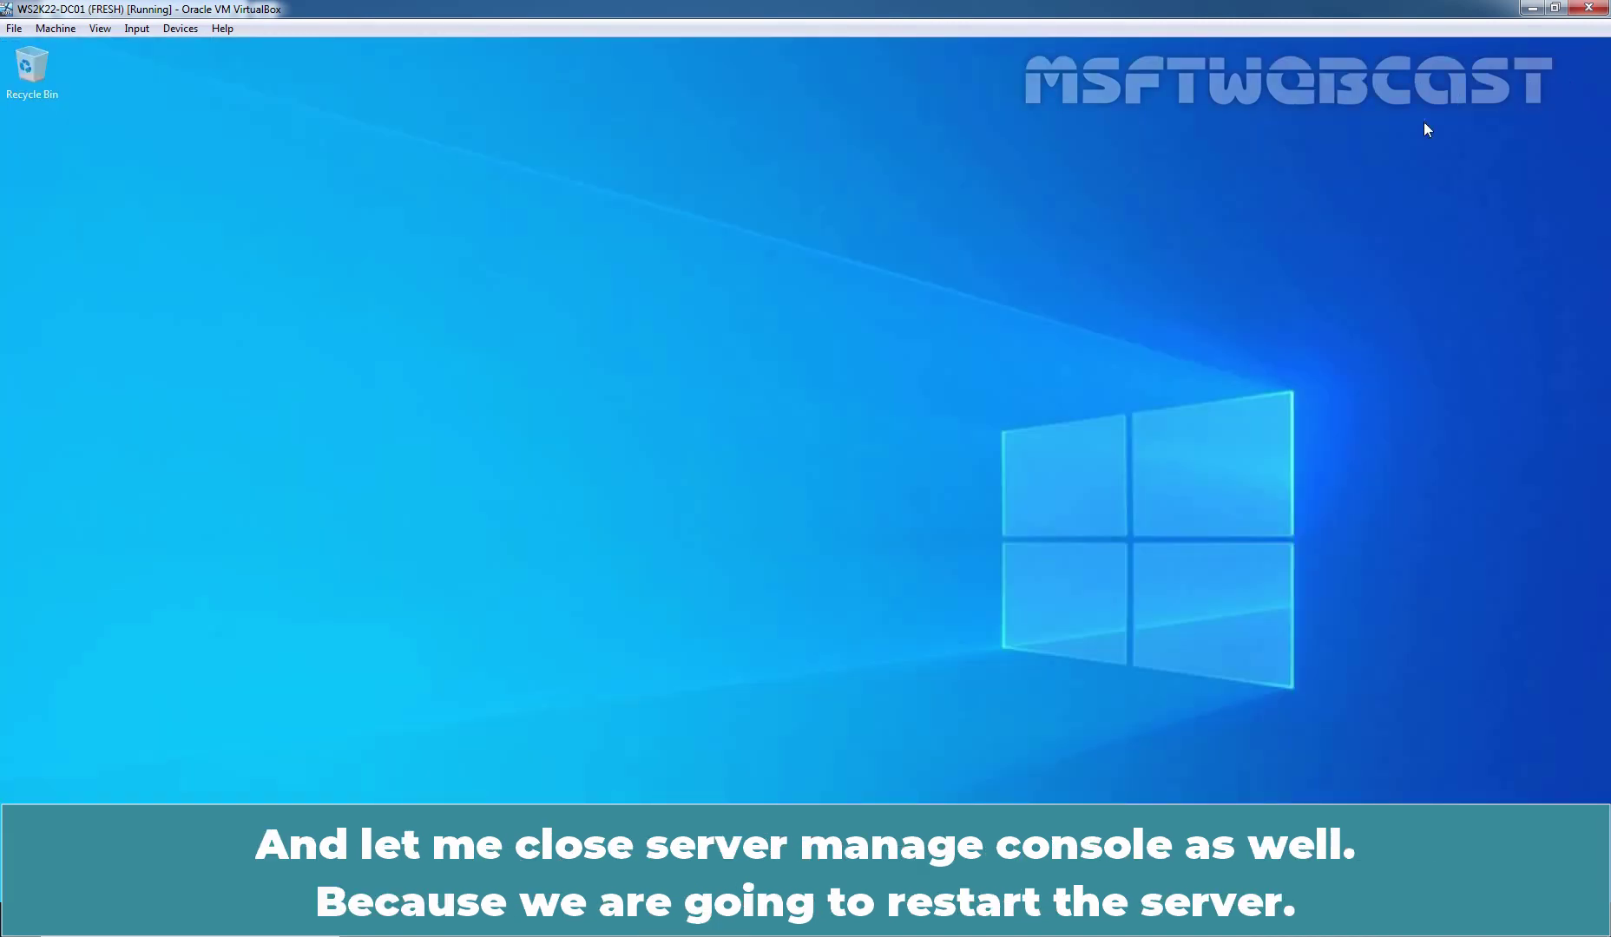
- Restart the server with the reason Other (Planned)
click(20, 920)
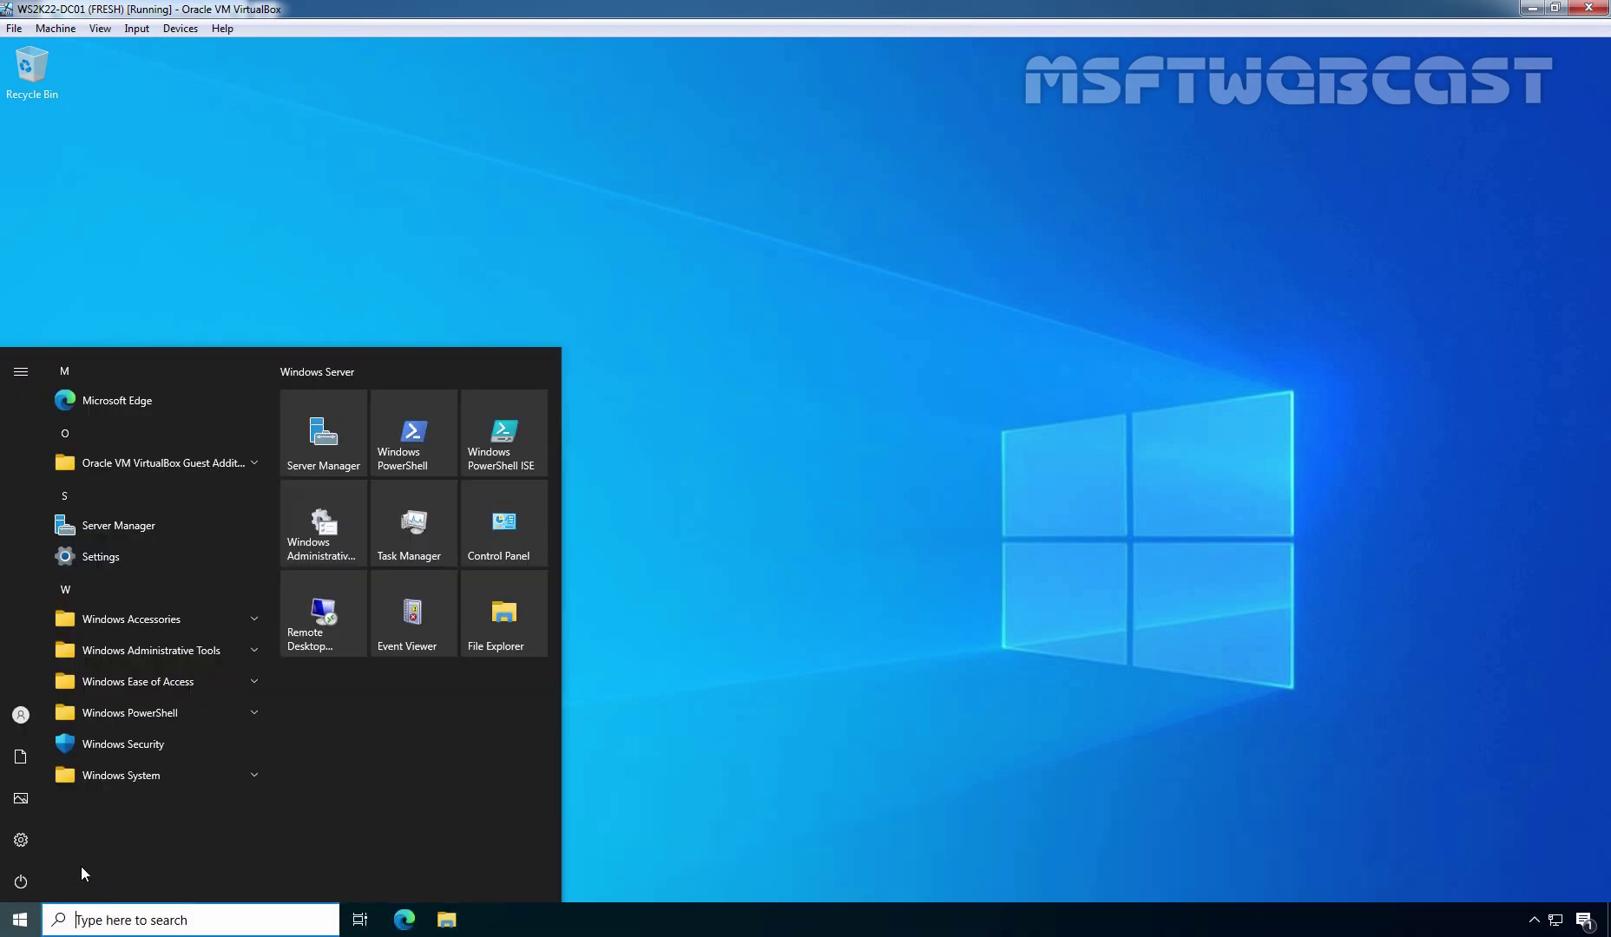
click(26, 878)
click(74, 846)
click(79, 794)
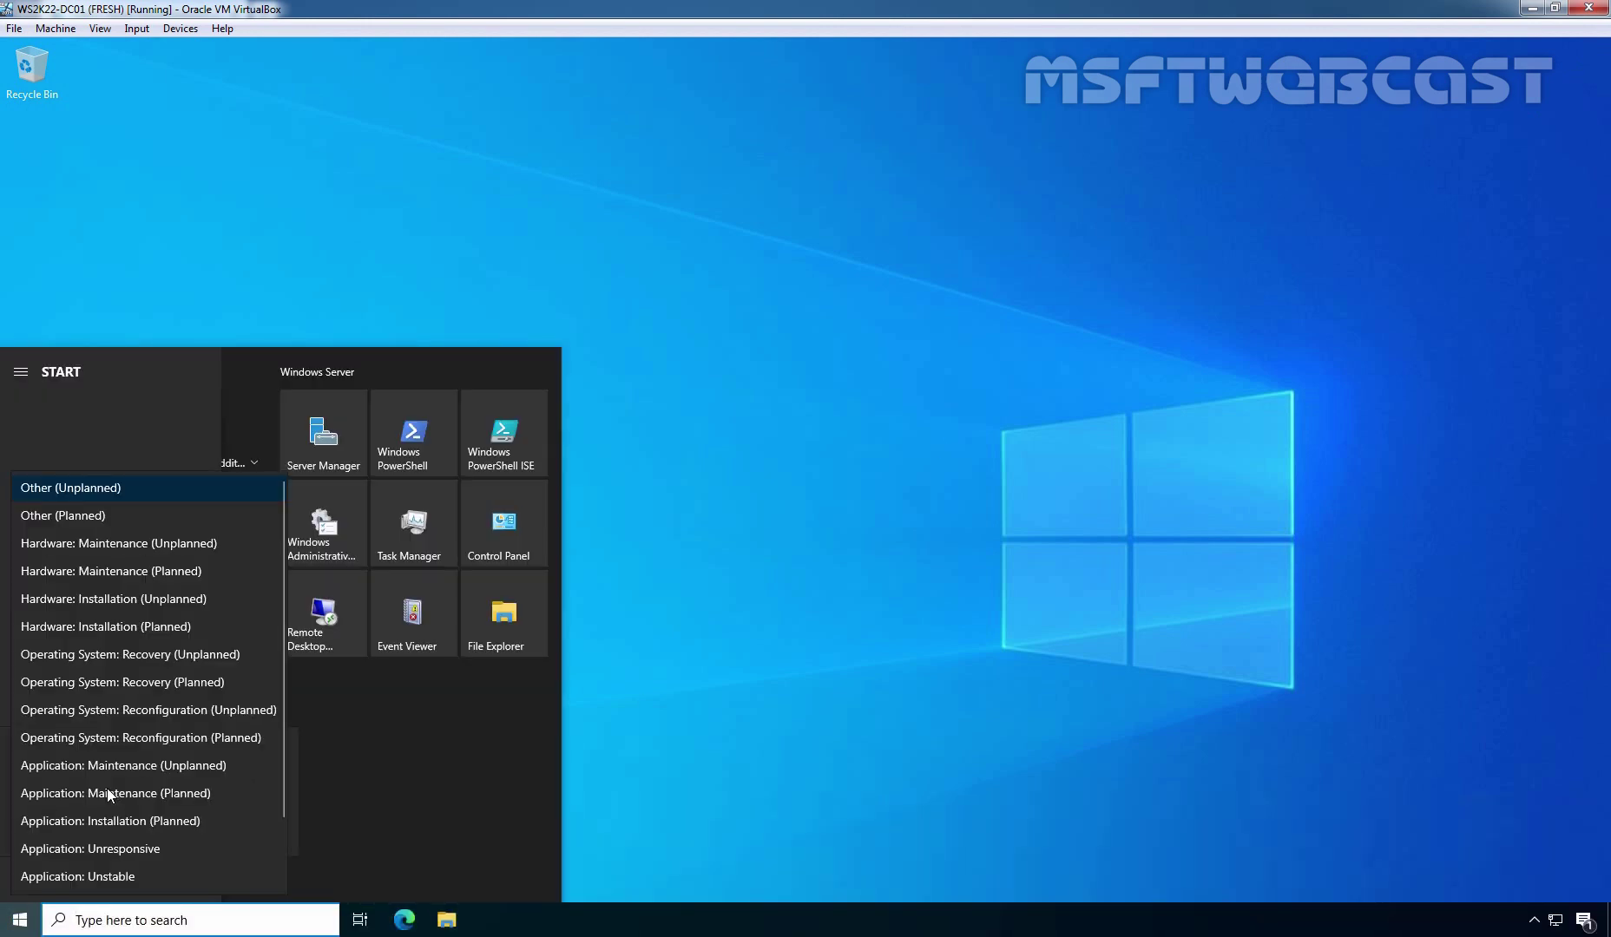
click(95, 513)
click(252, 833)
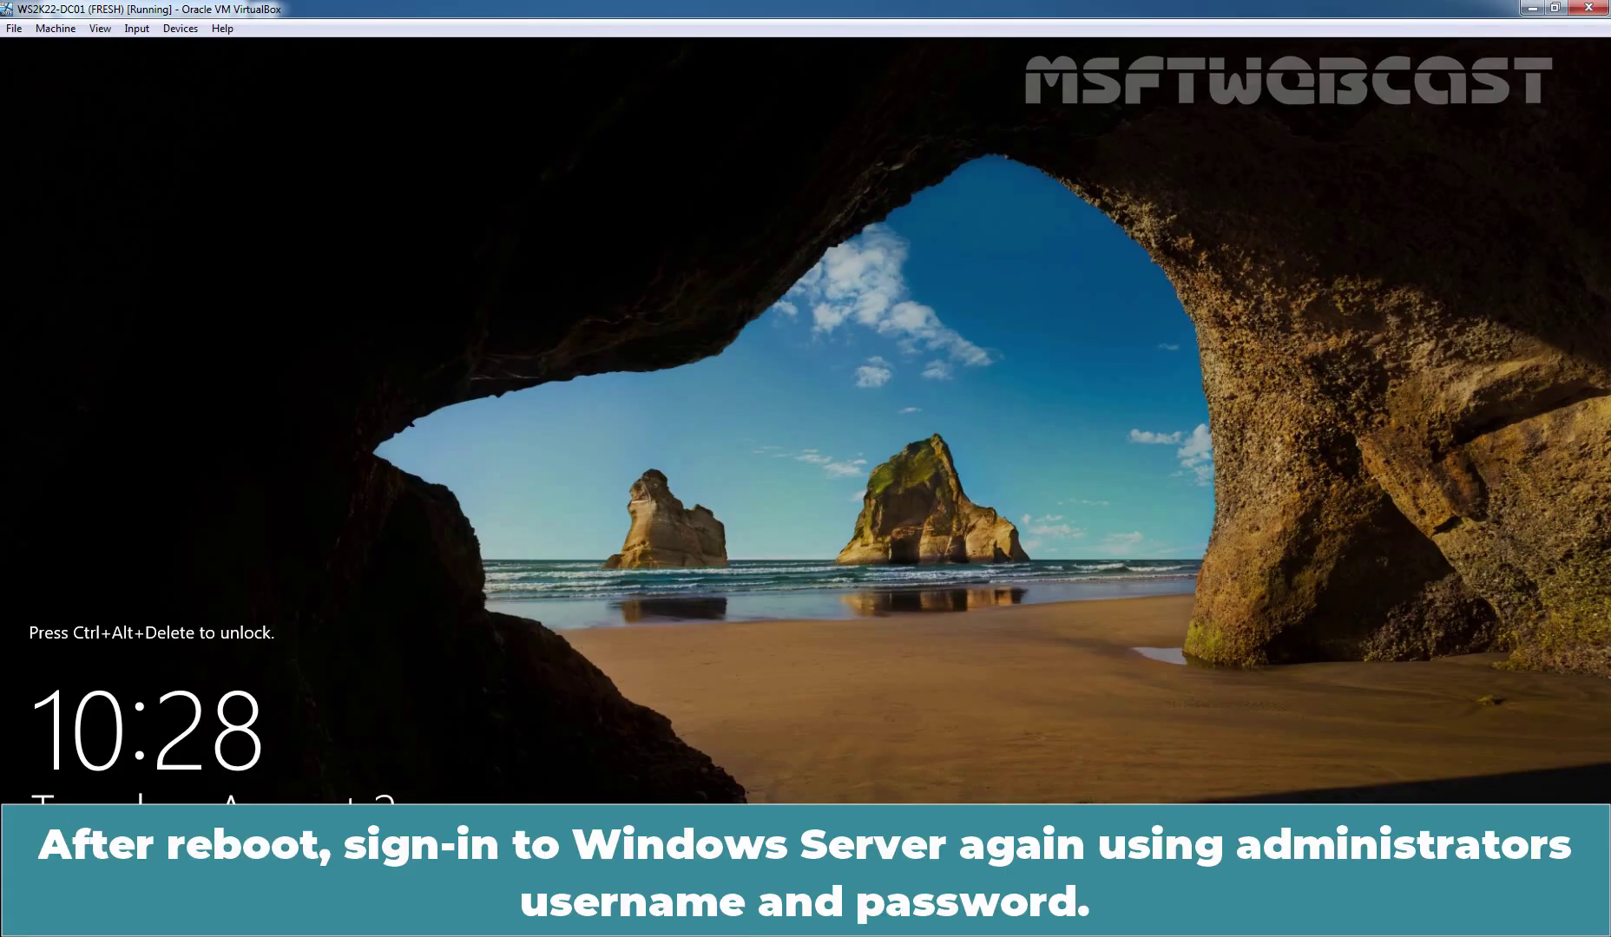
- Sign in as Administrator with the account password and minimize Server Manager
key(ctrl+alt+Delete)
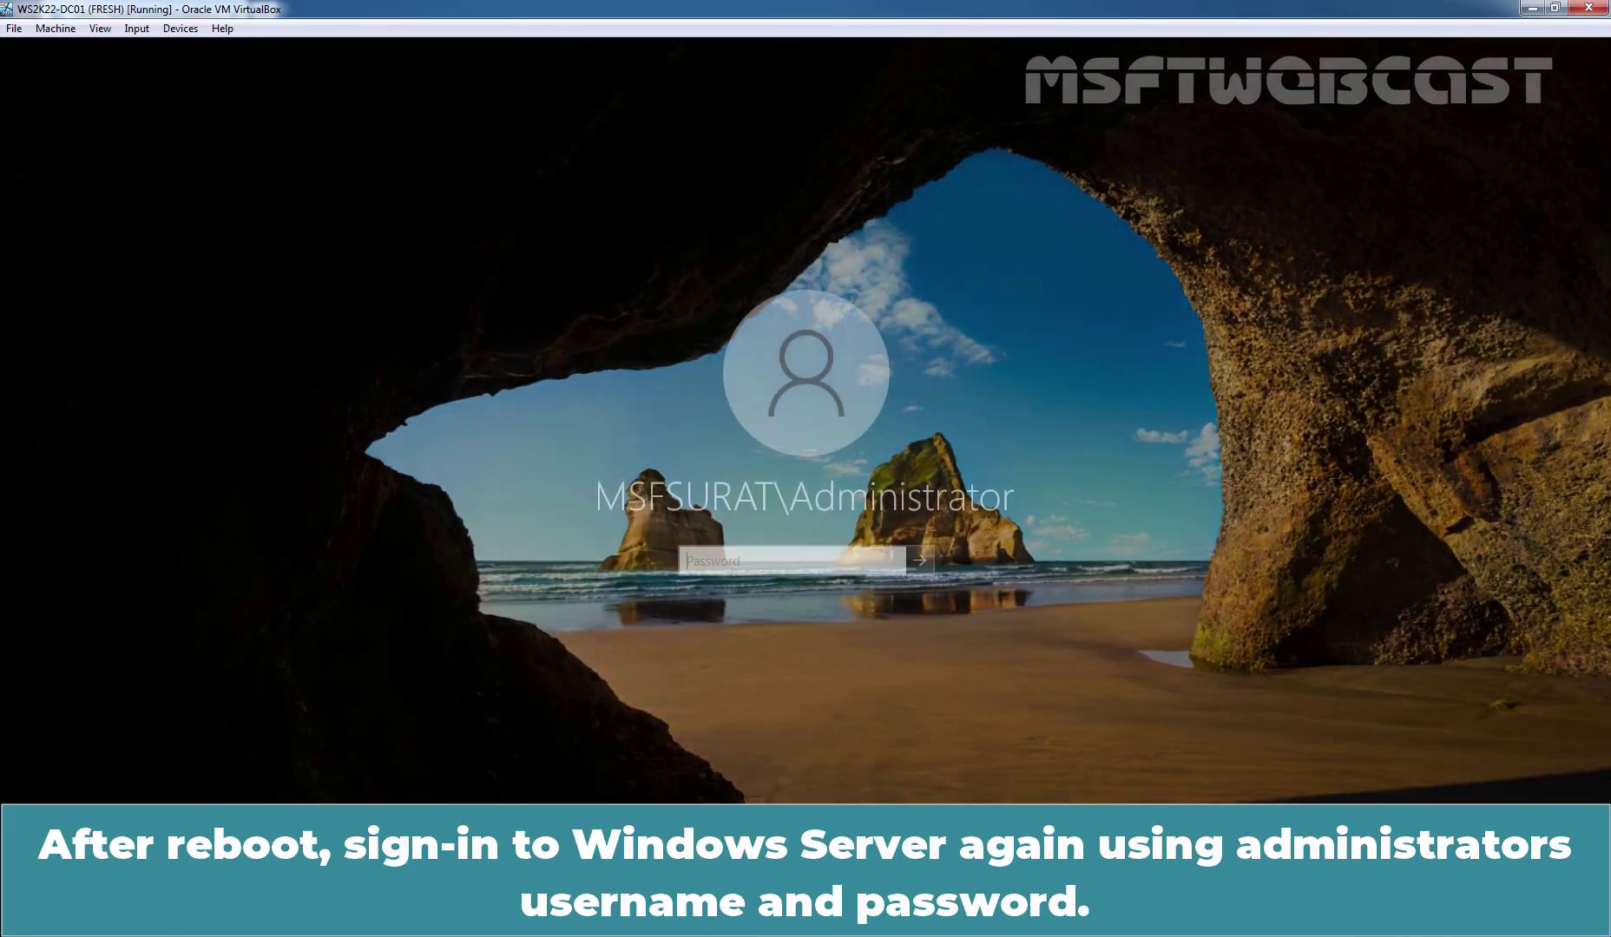
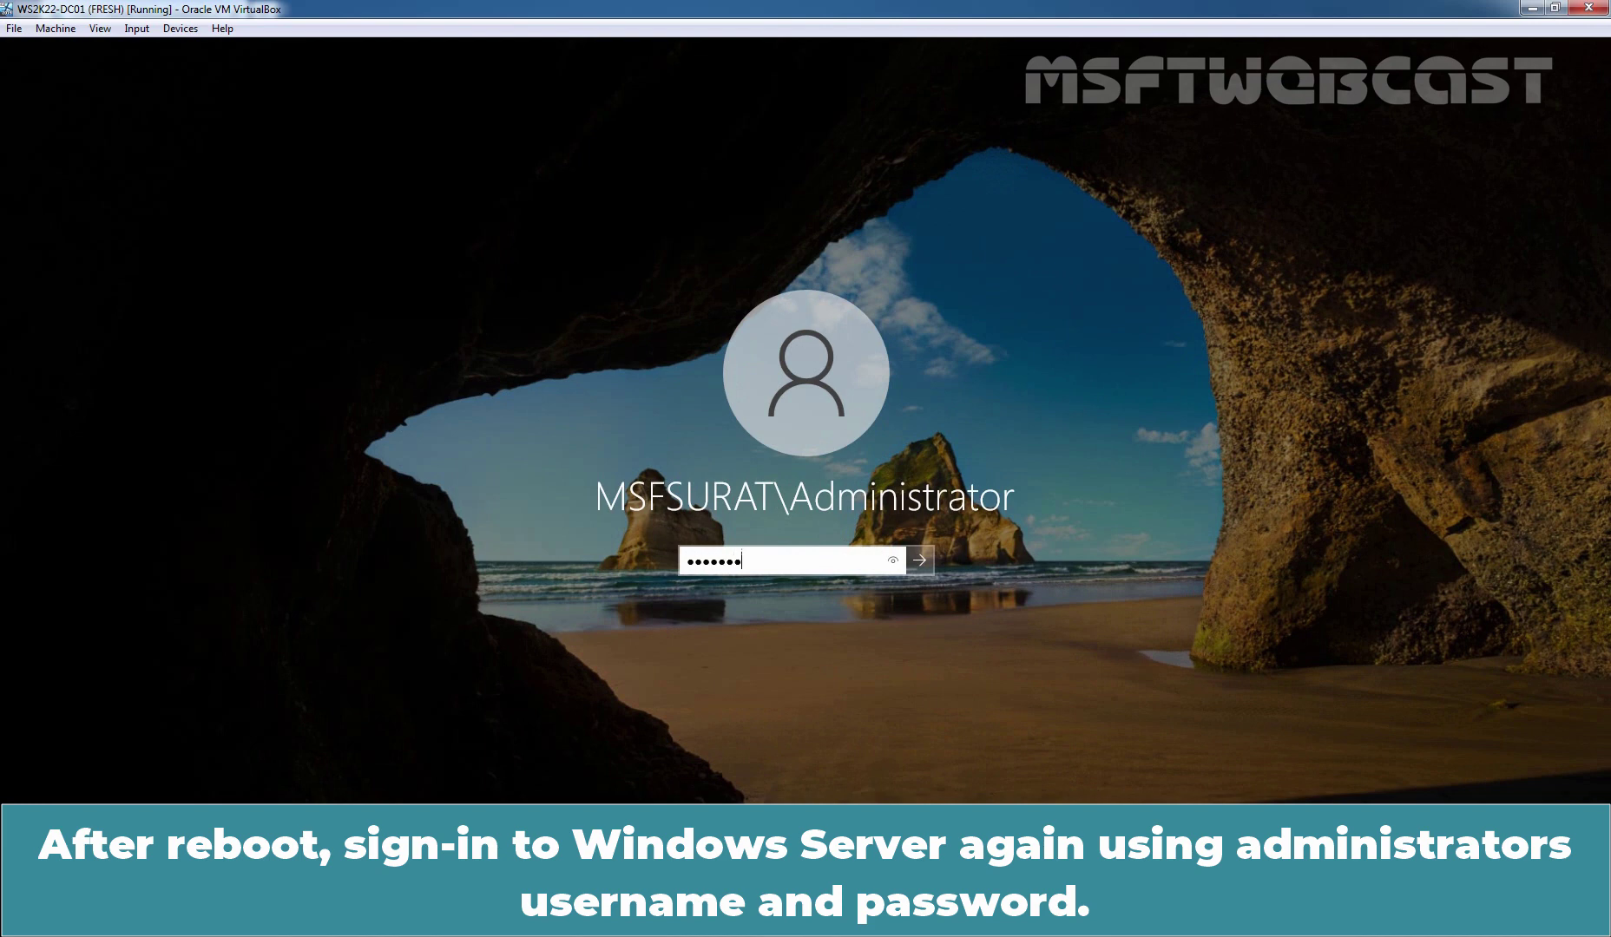
key(Return)
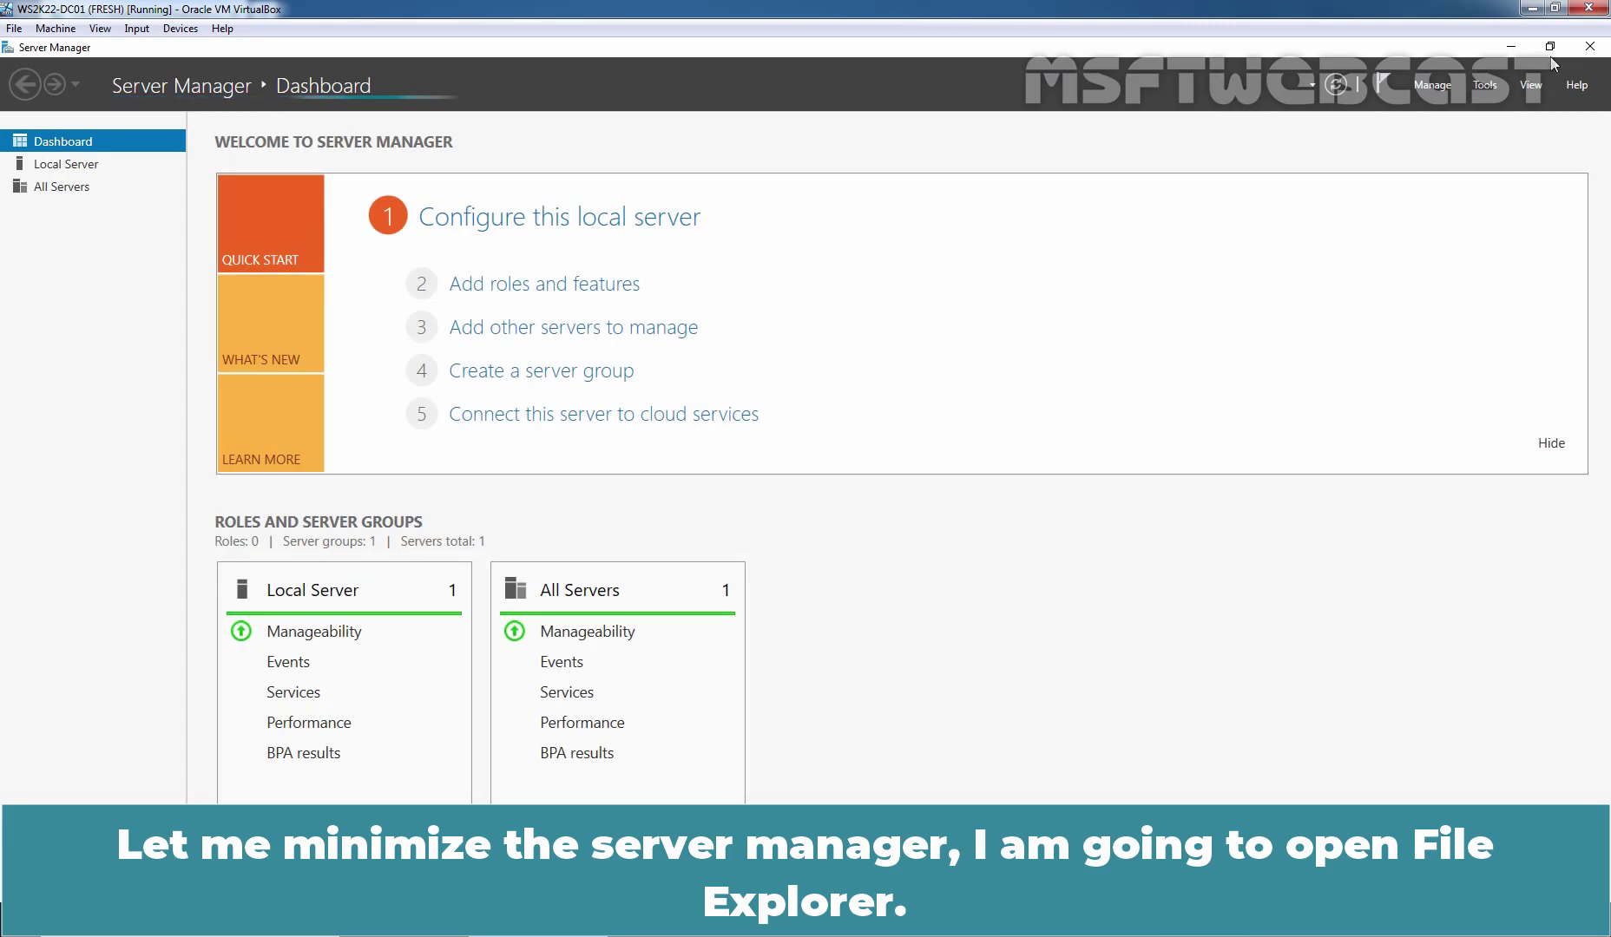
click(1511, 46)
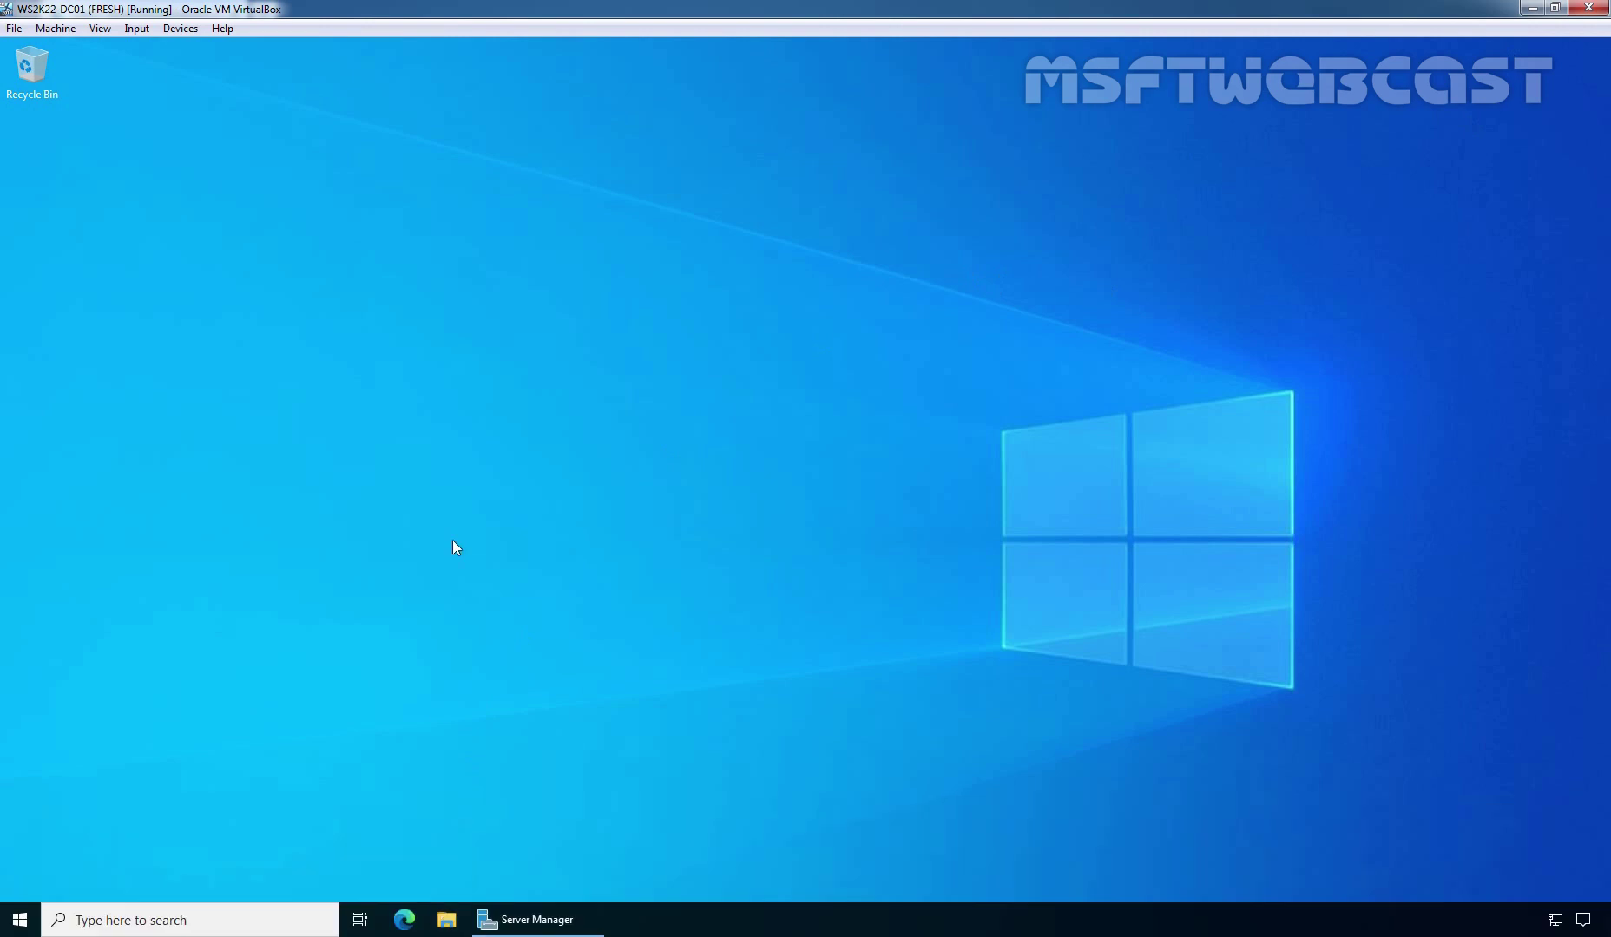
- Browse to C:\Program Files and delete the Microsoft Azure AD Sync folder
key(super+e)
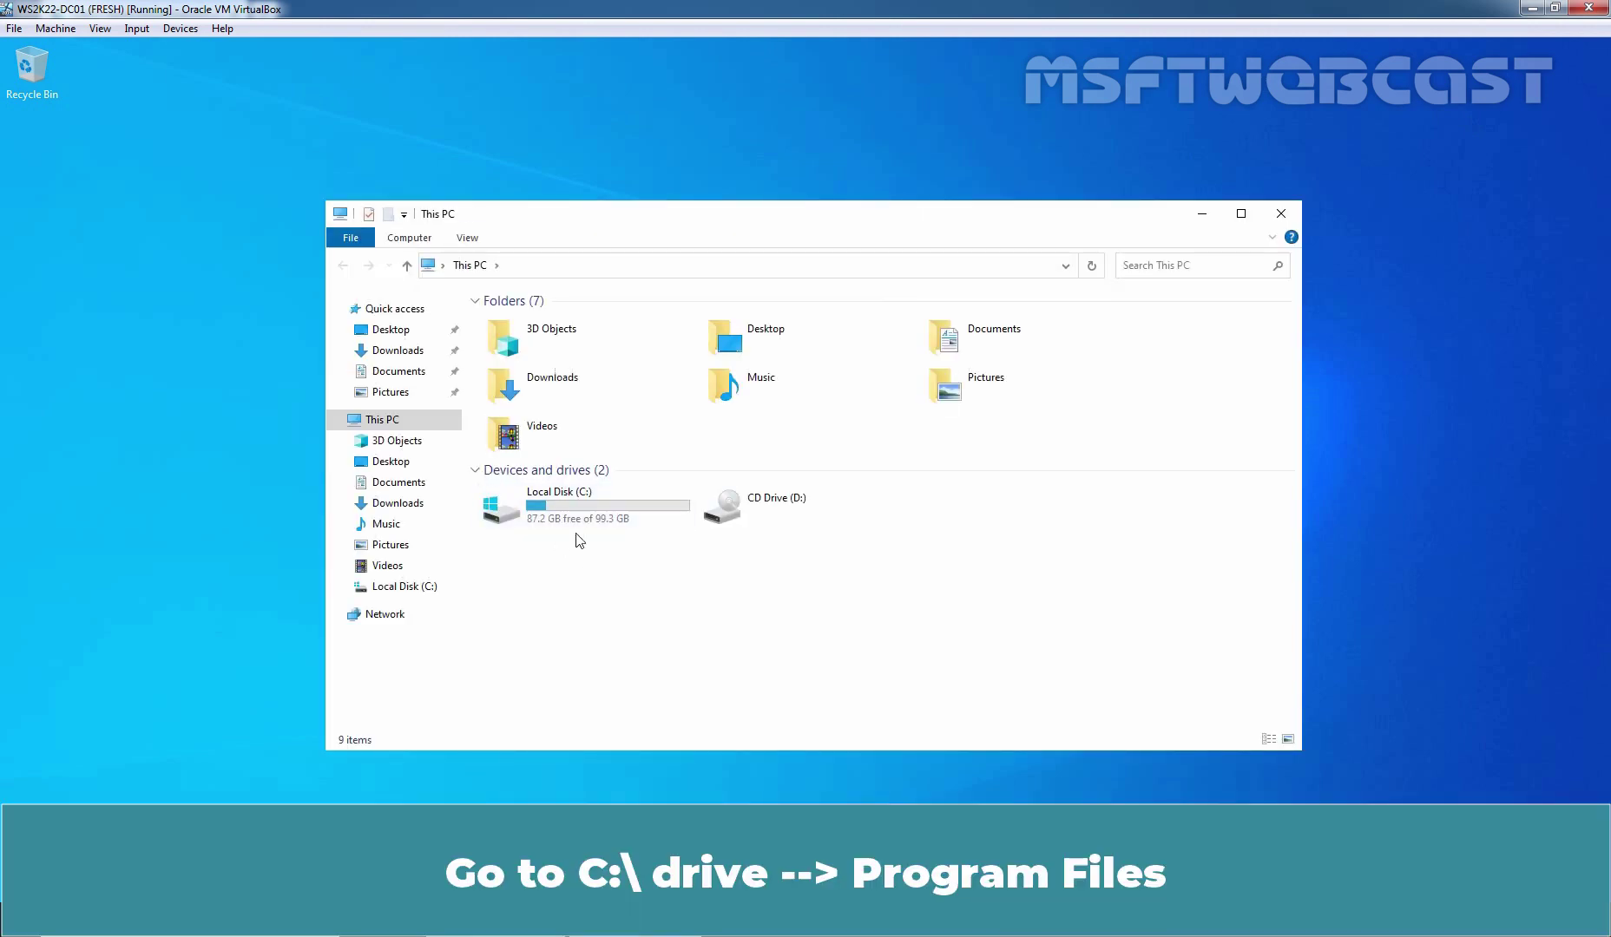
double_click(564, 504)
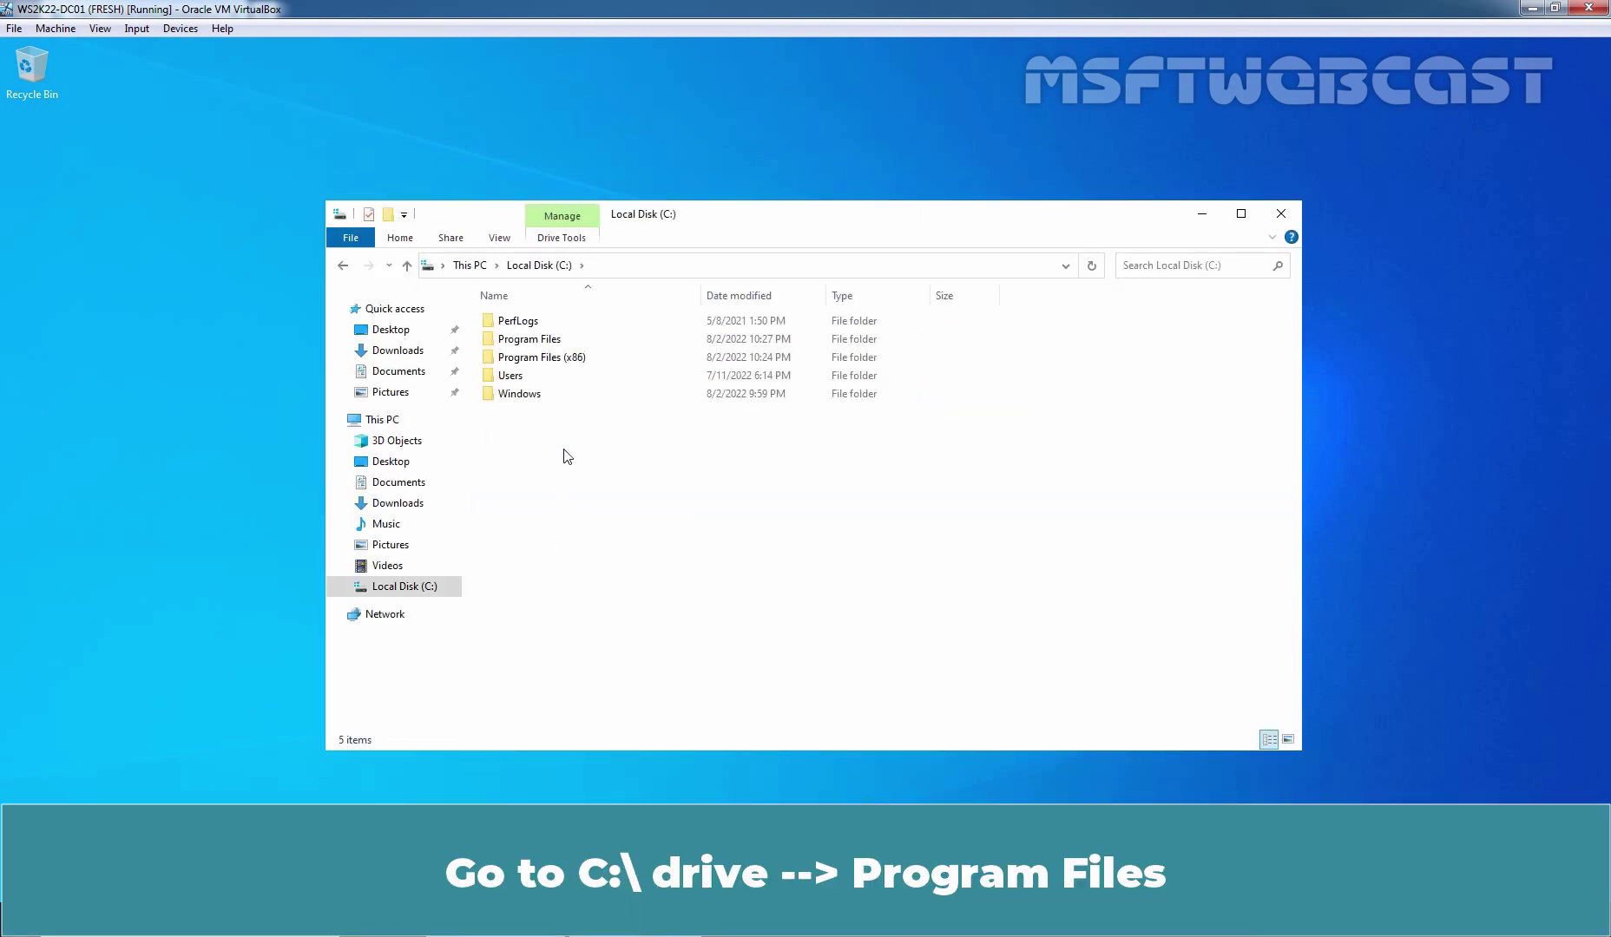
double_click(523, 340)
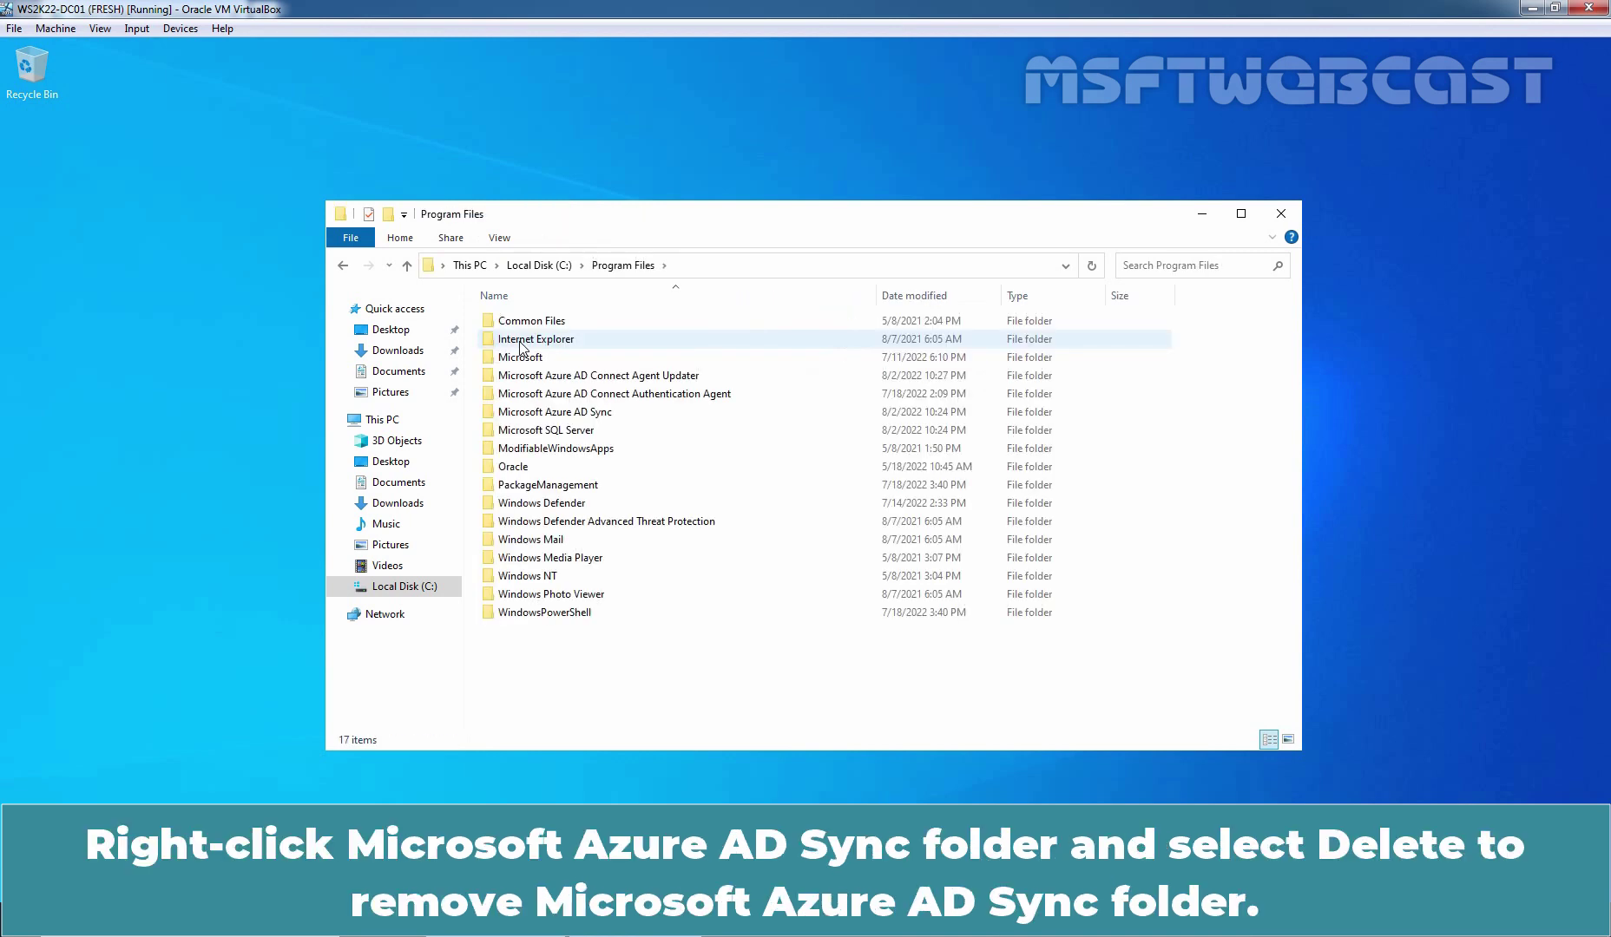
click(543, 416)
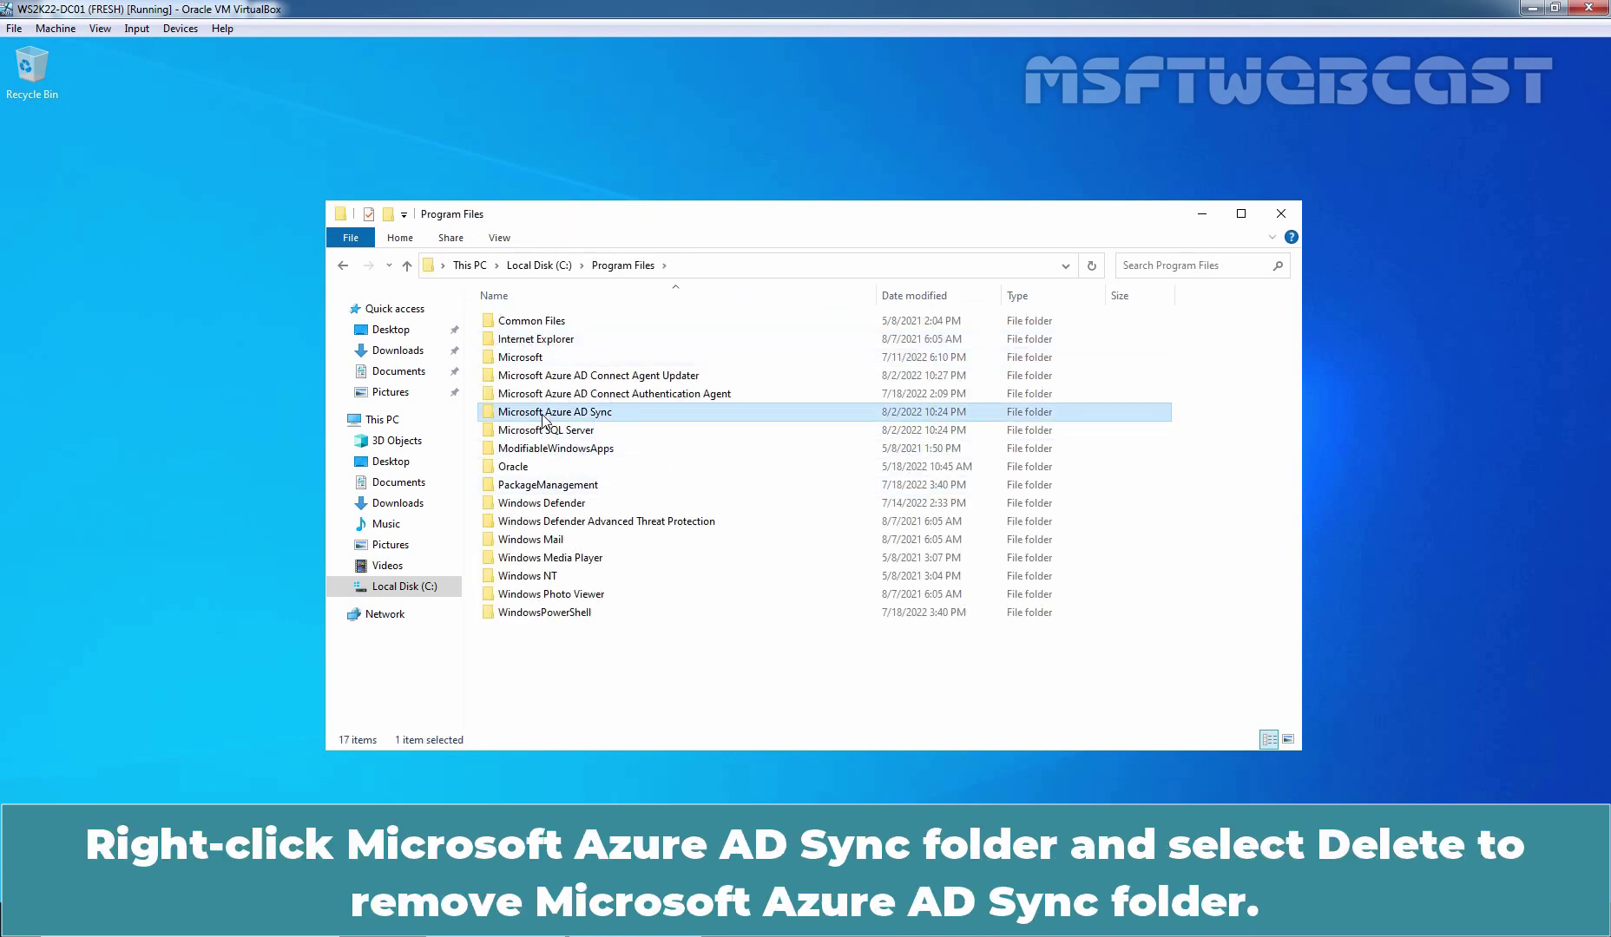
right_click(543, 418)
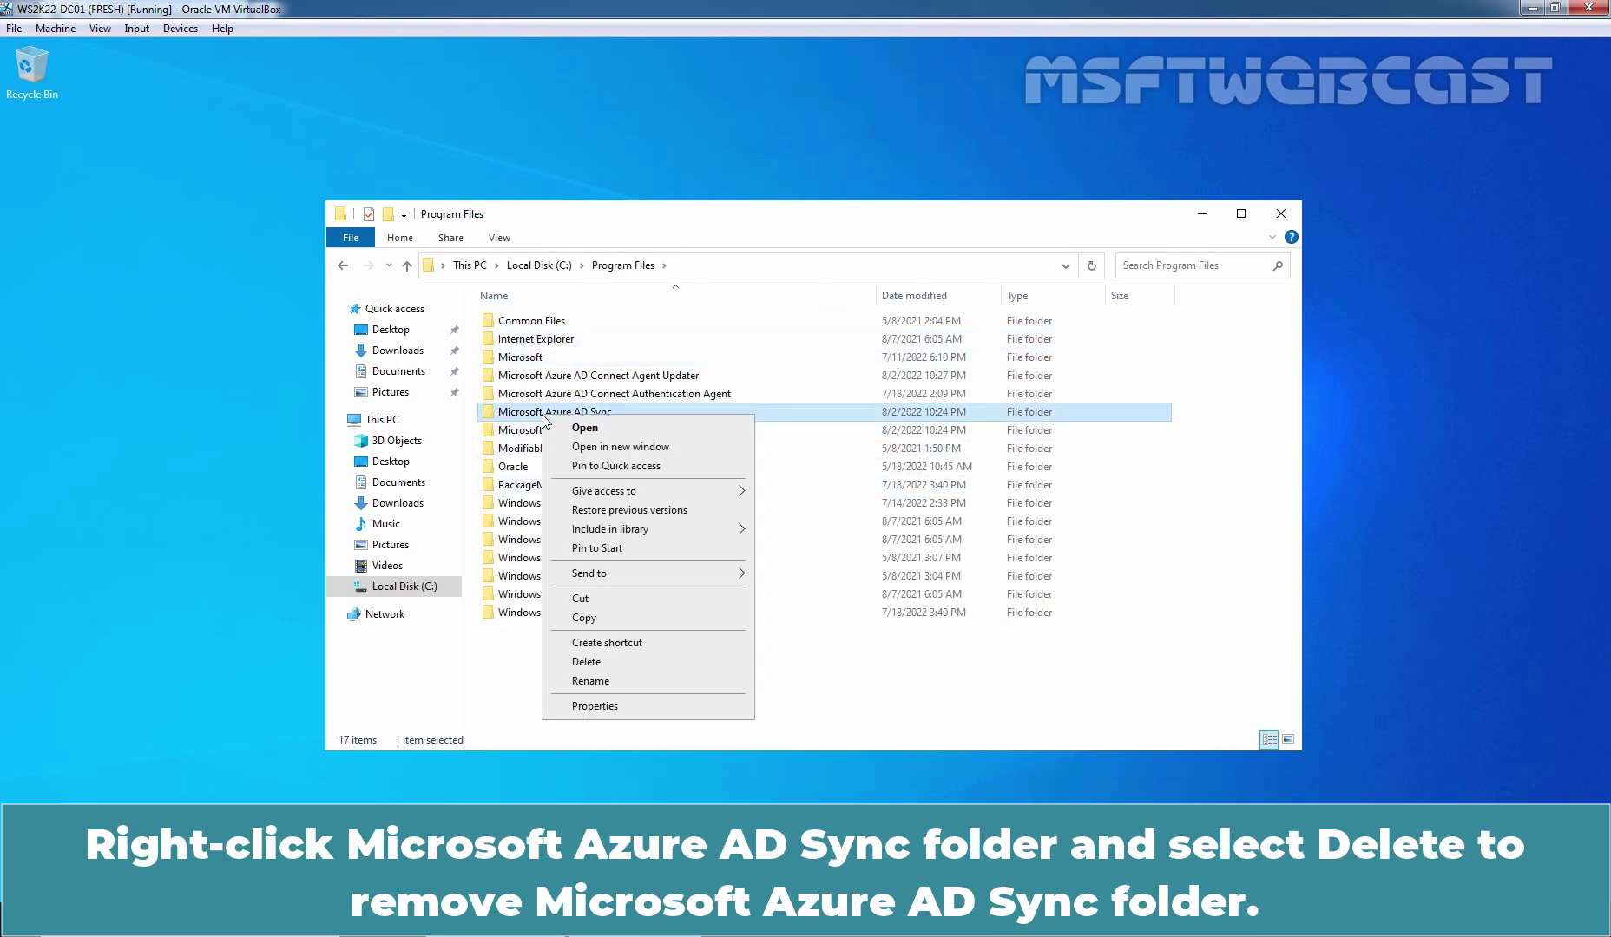
click(605, 663)
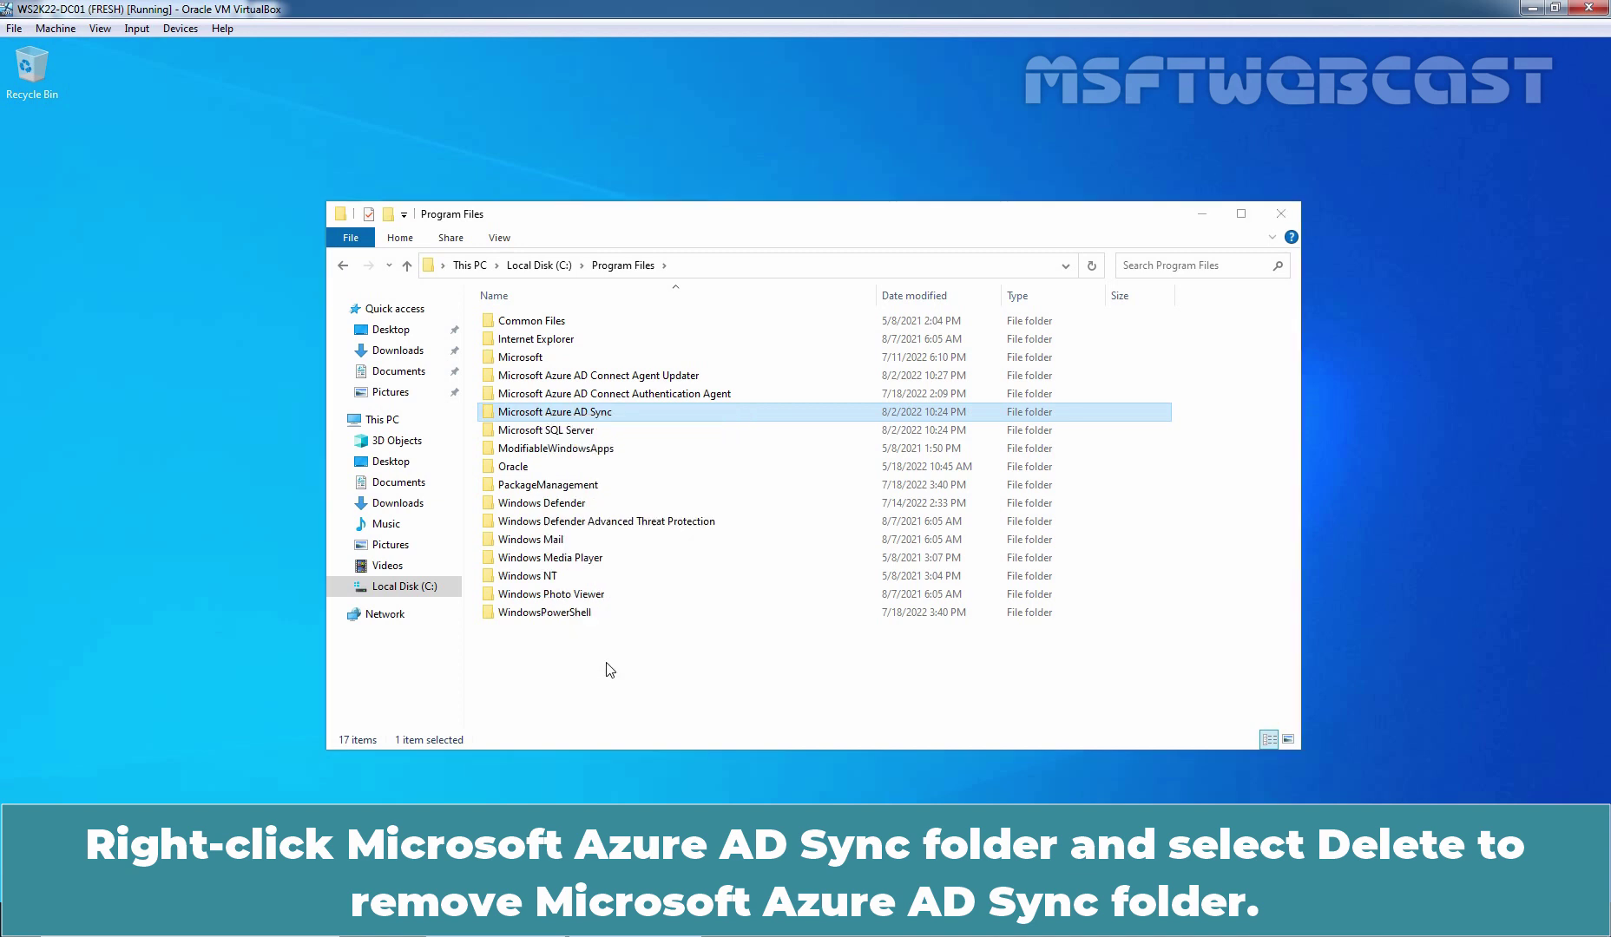
- Delete the Azure AD Connect Agent Updater and Authentication Agent folders
click(590, 382)
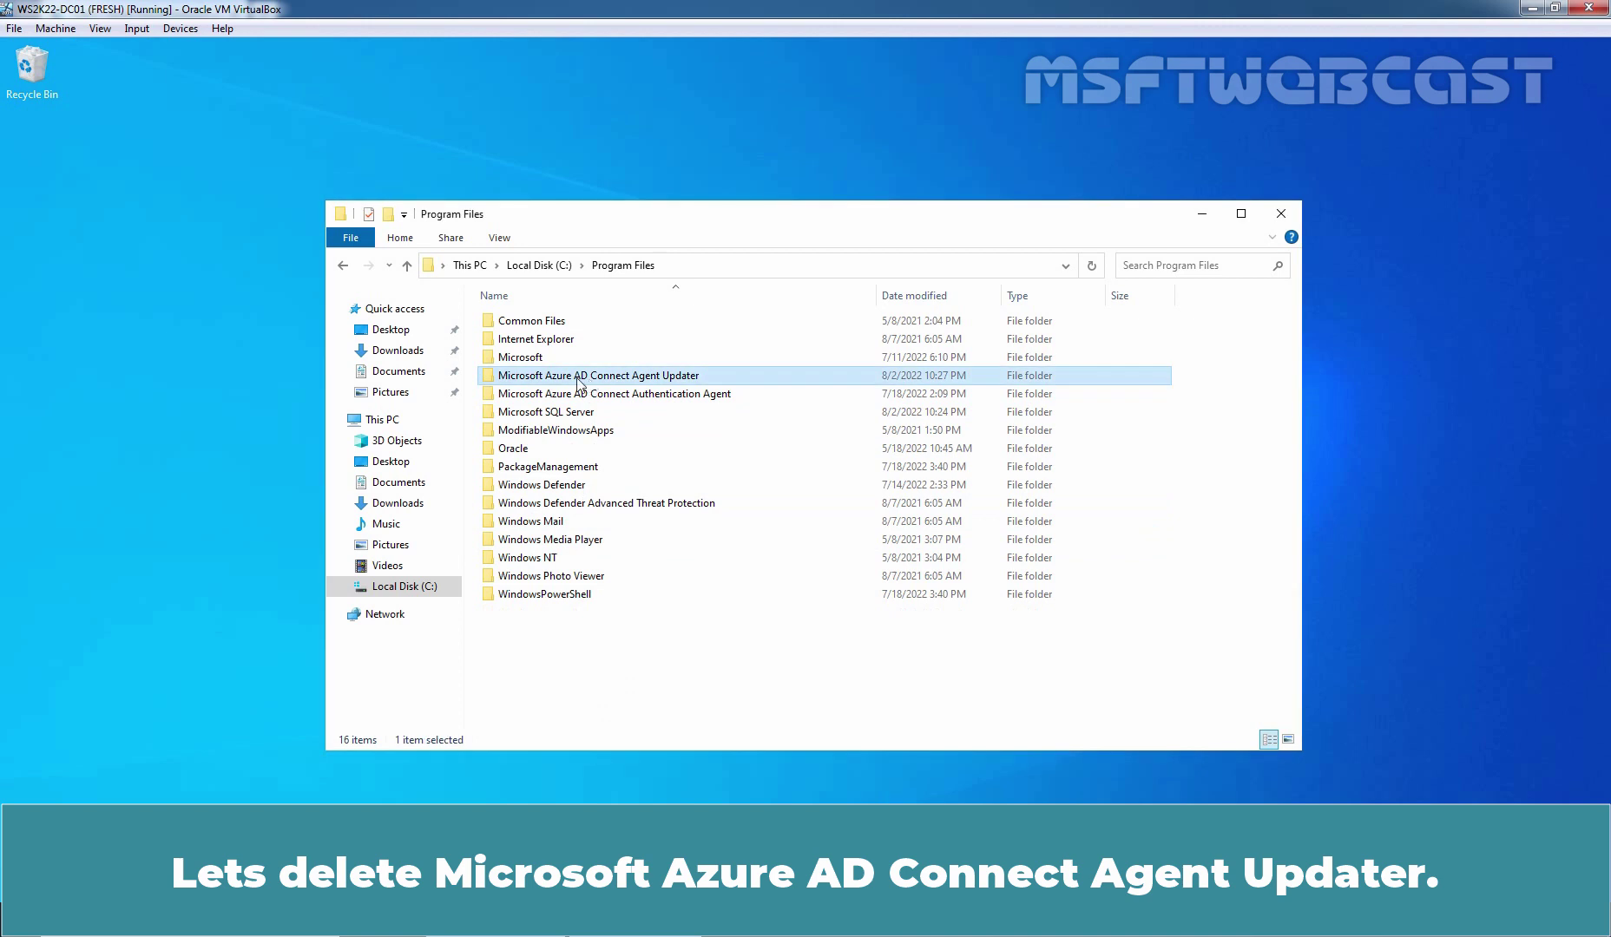
right_click(628, 382)
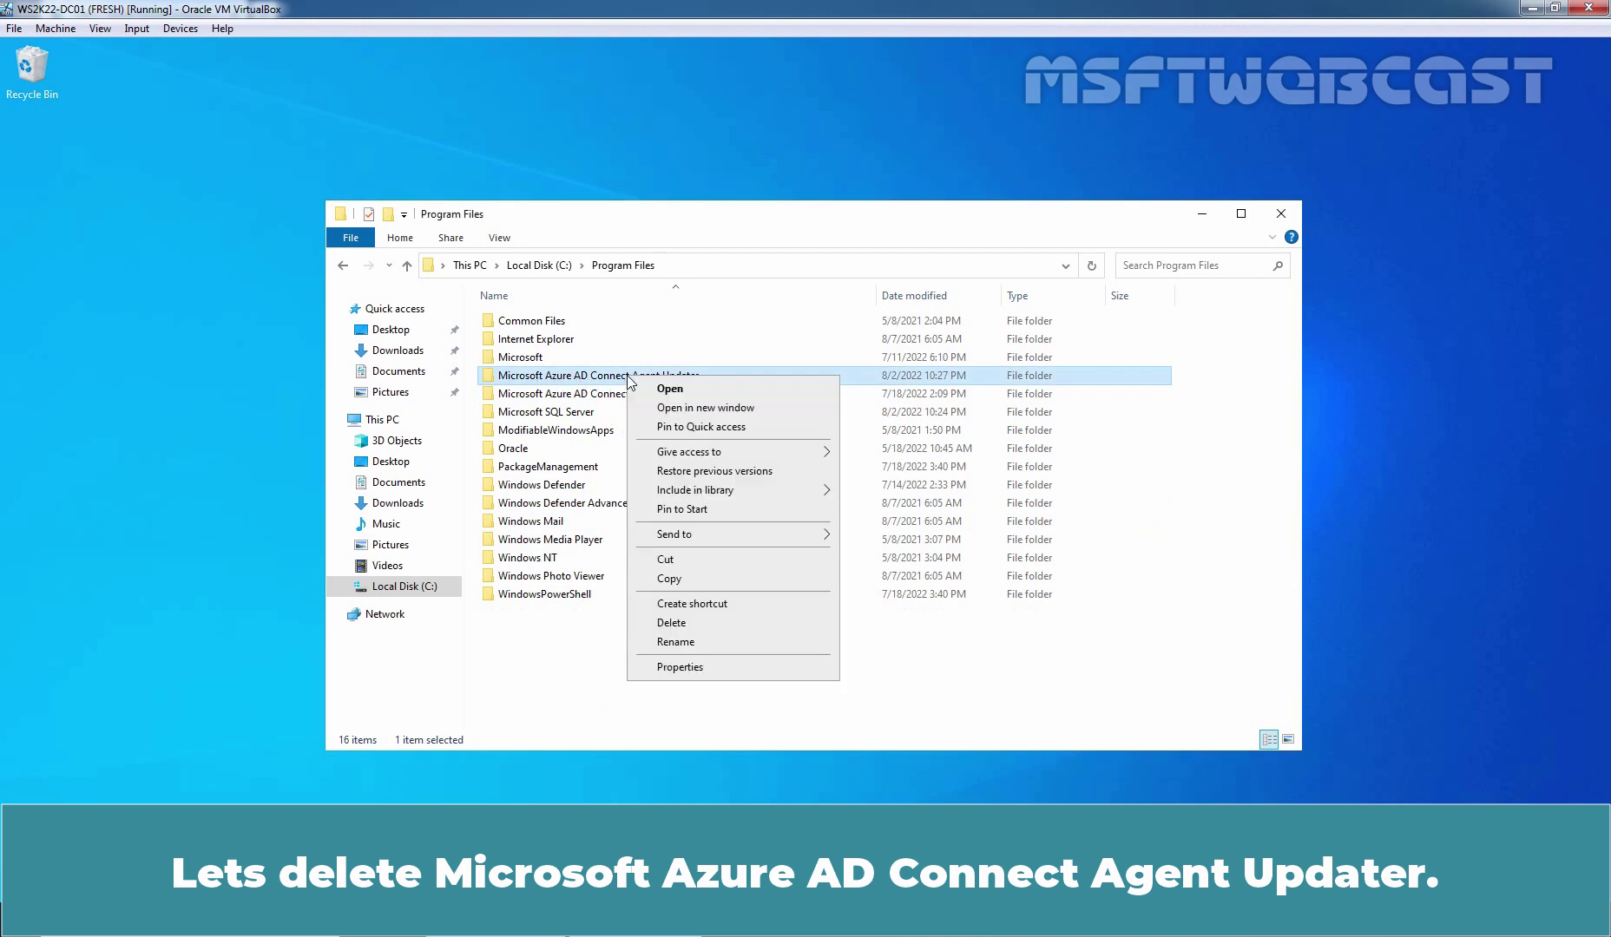
click(698, 627)
click(629, 382)
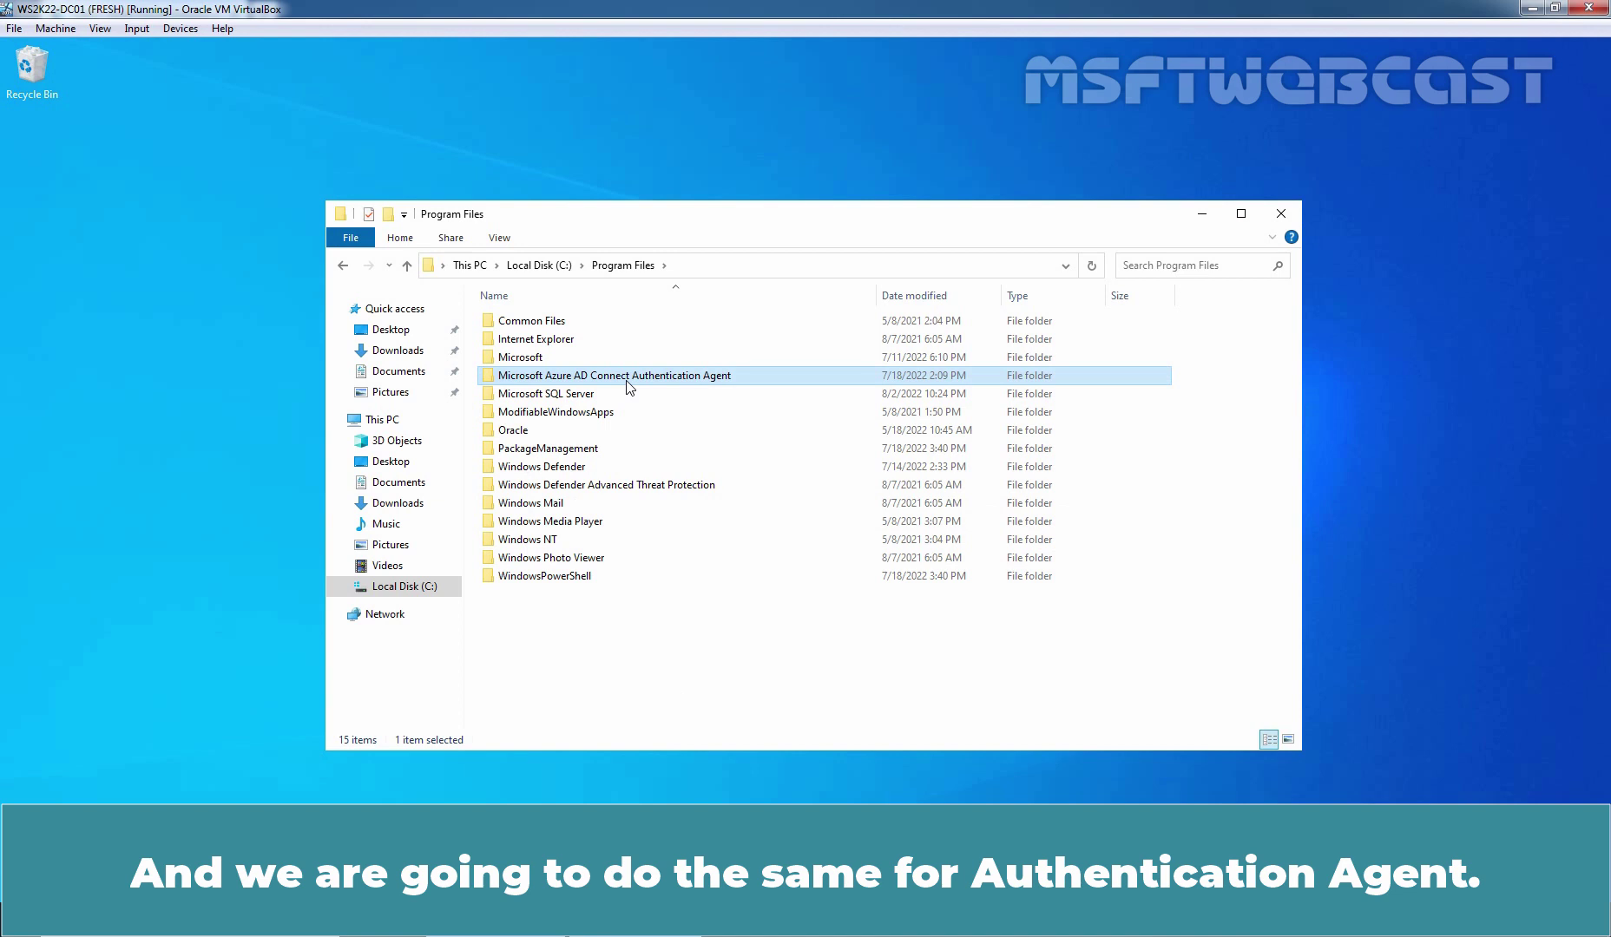
right_click(626, 380)
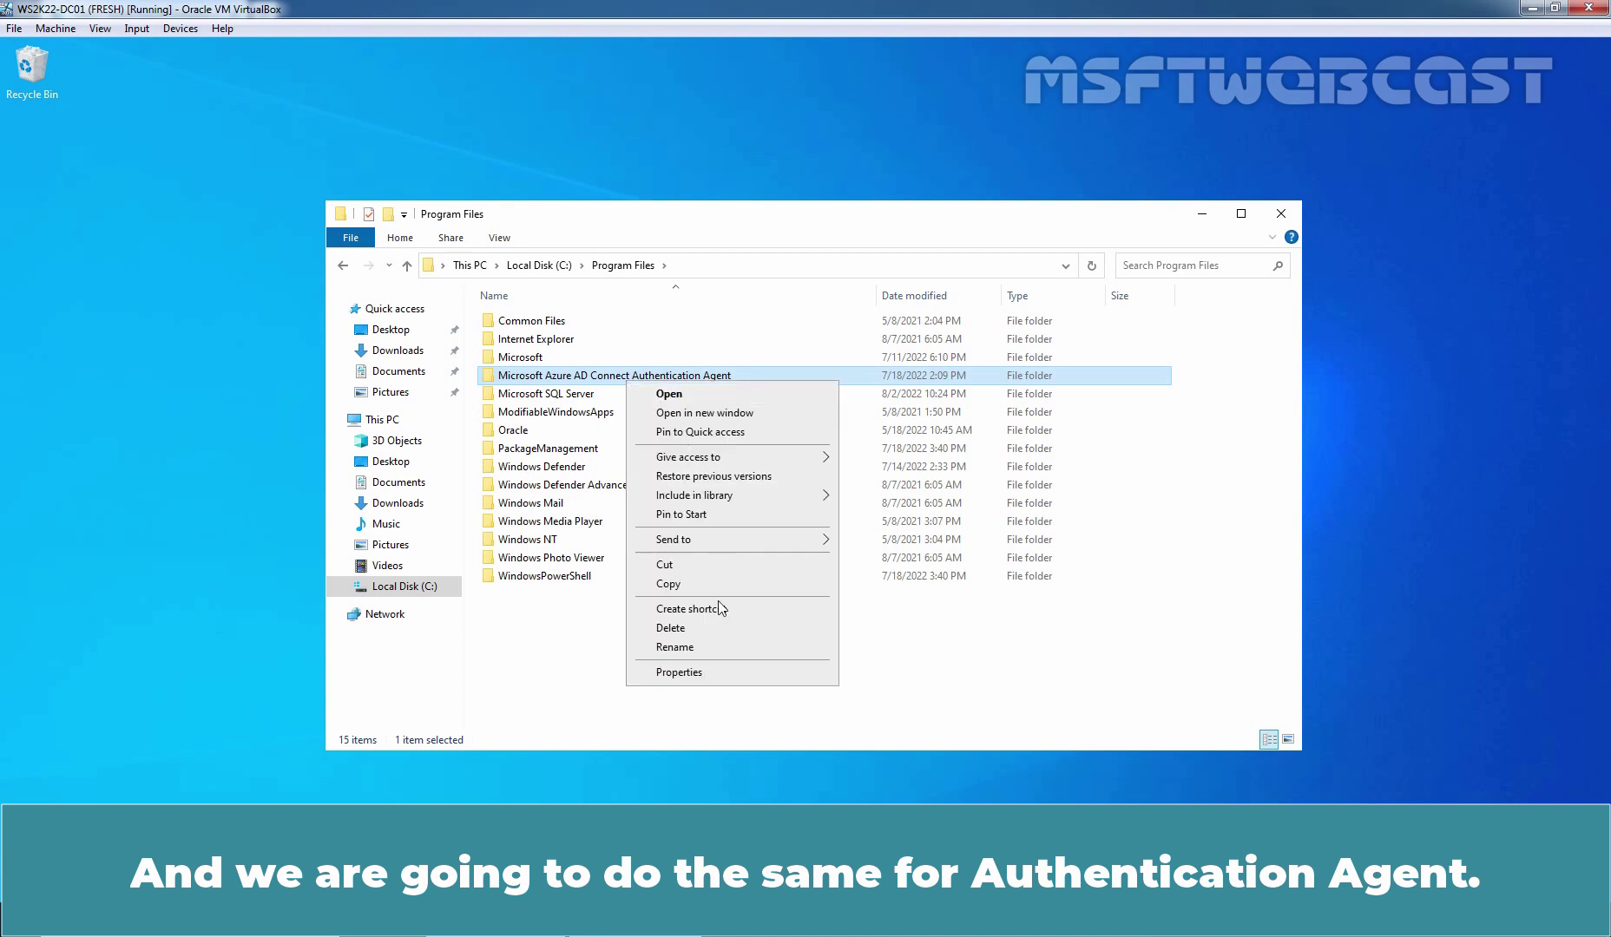
click(698, 627)
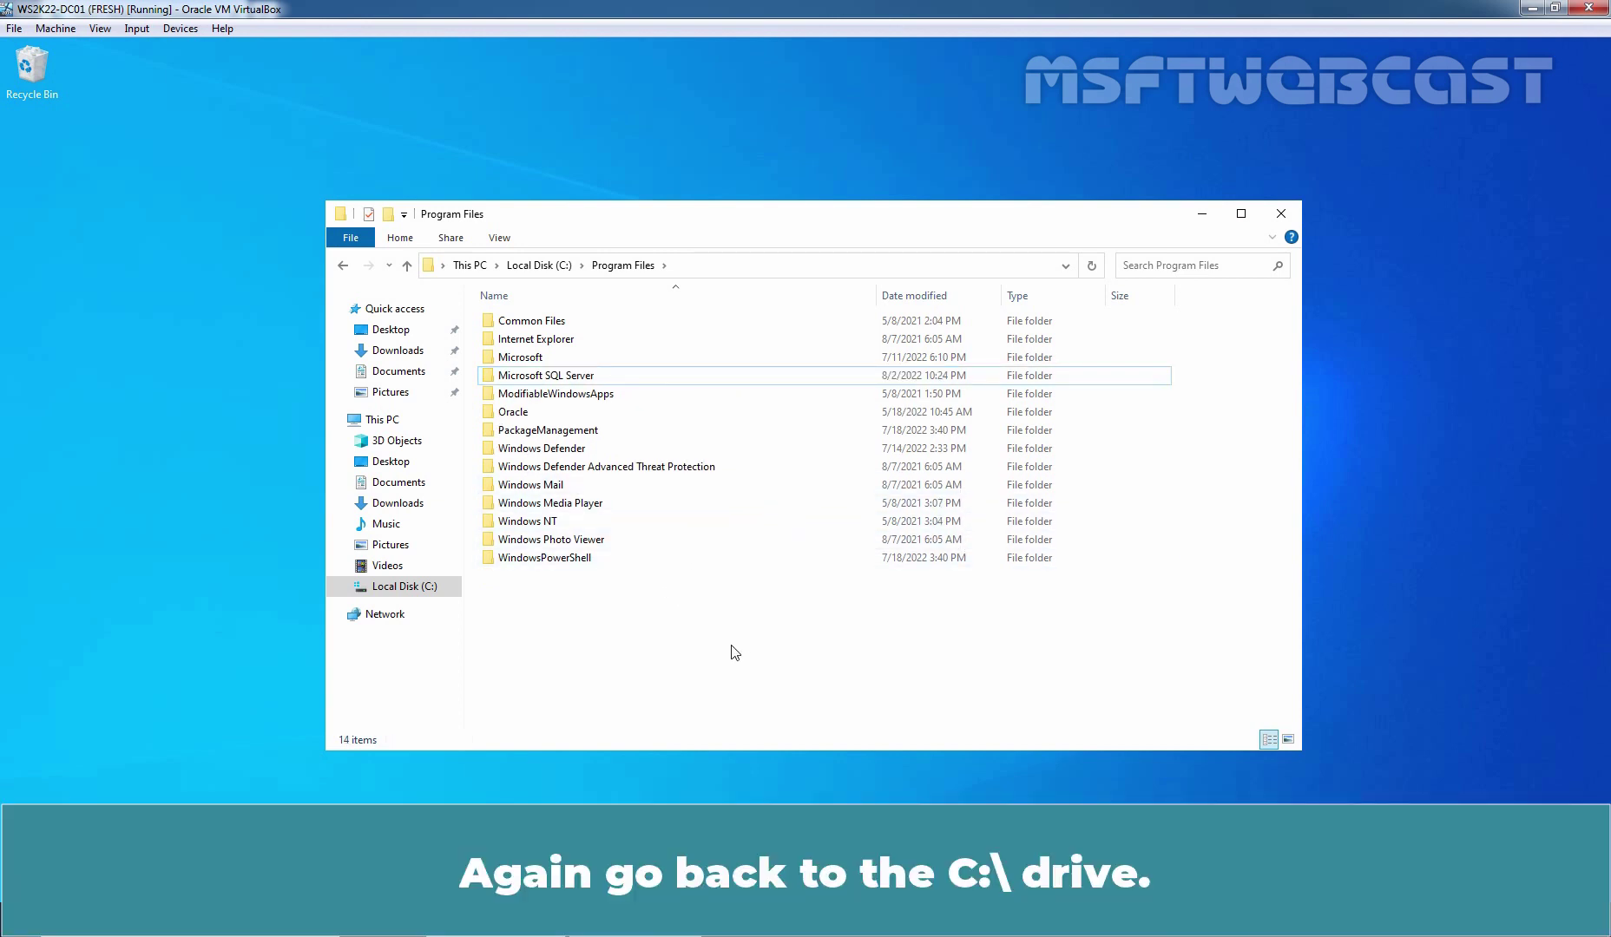
- Delete the ADSyncMSA profile folder from C:\Users, leaving Administrator and Public
click(543, 266)
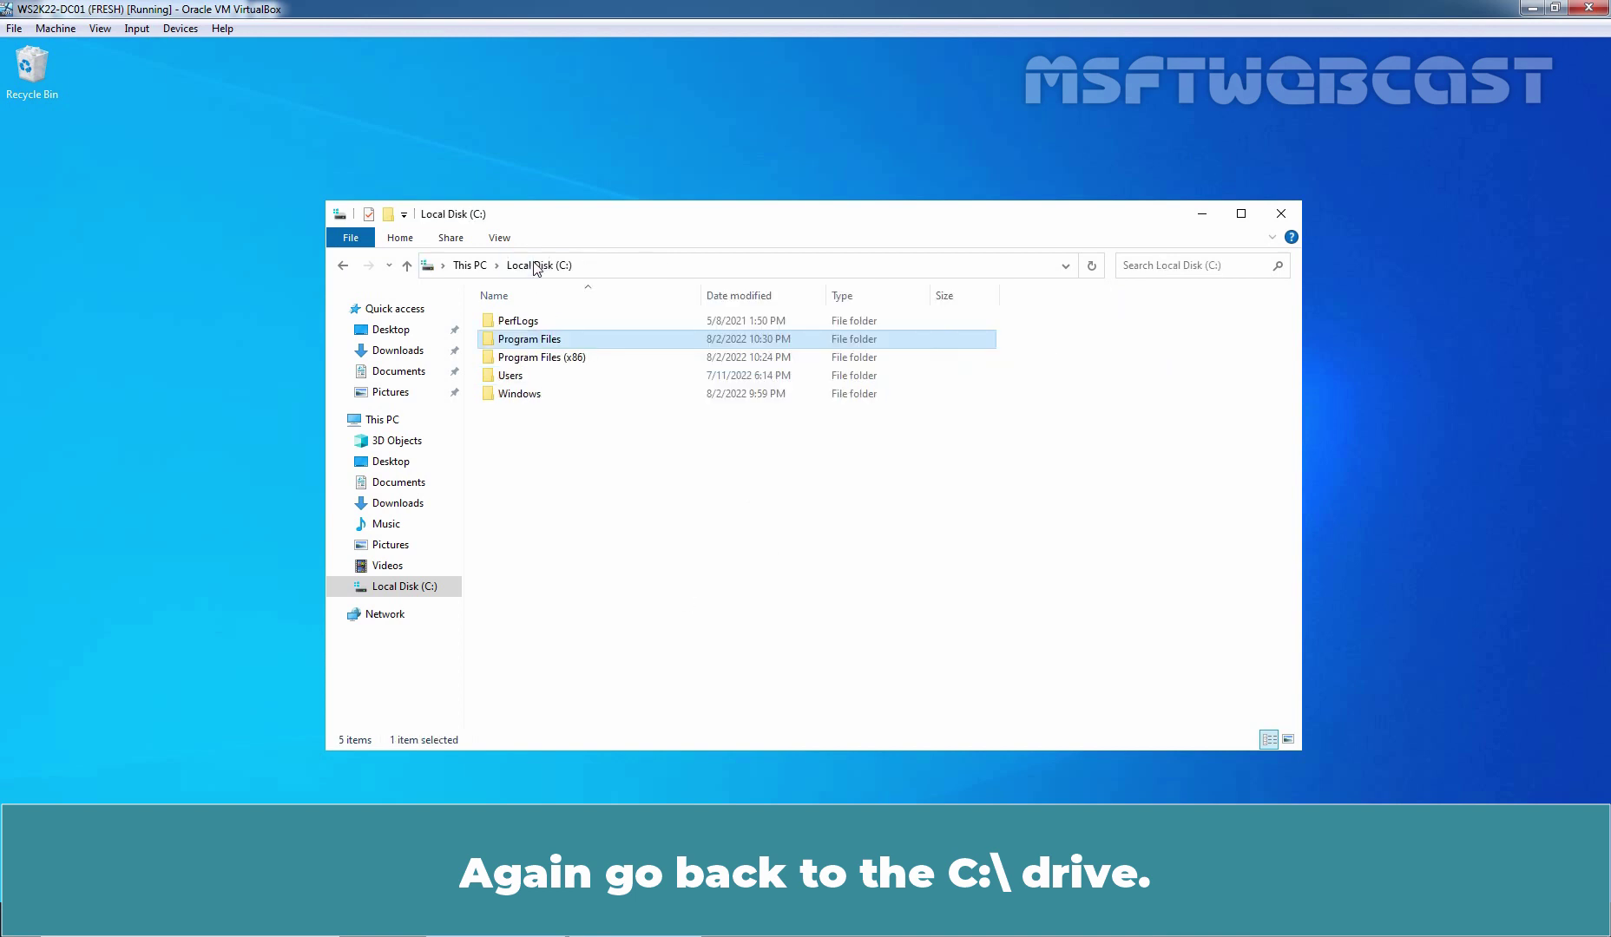
double_click(513, 379)
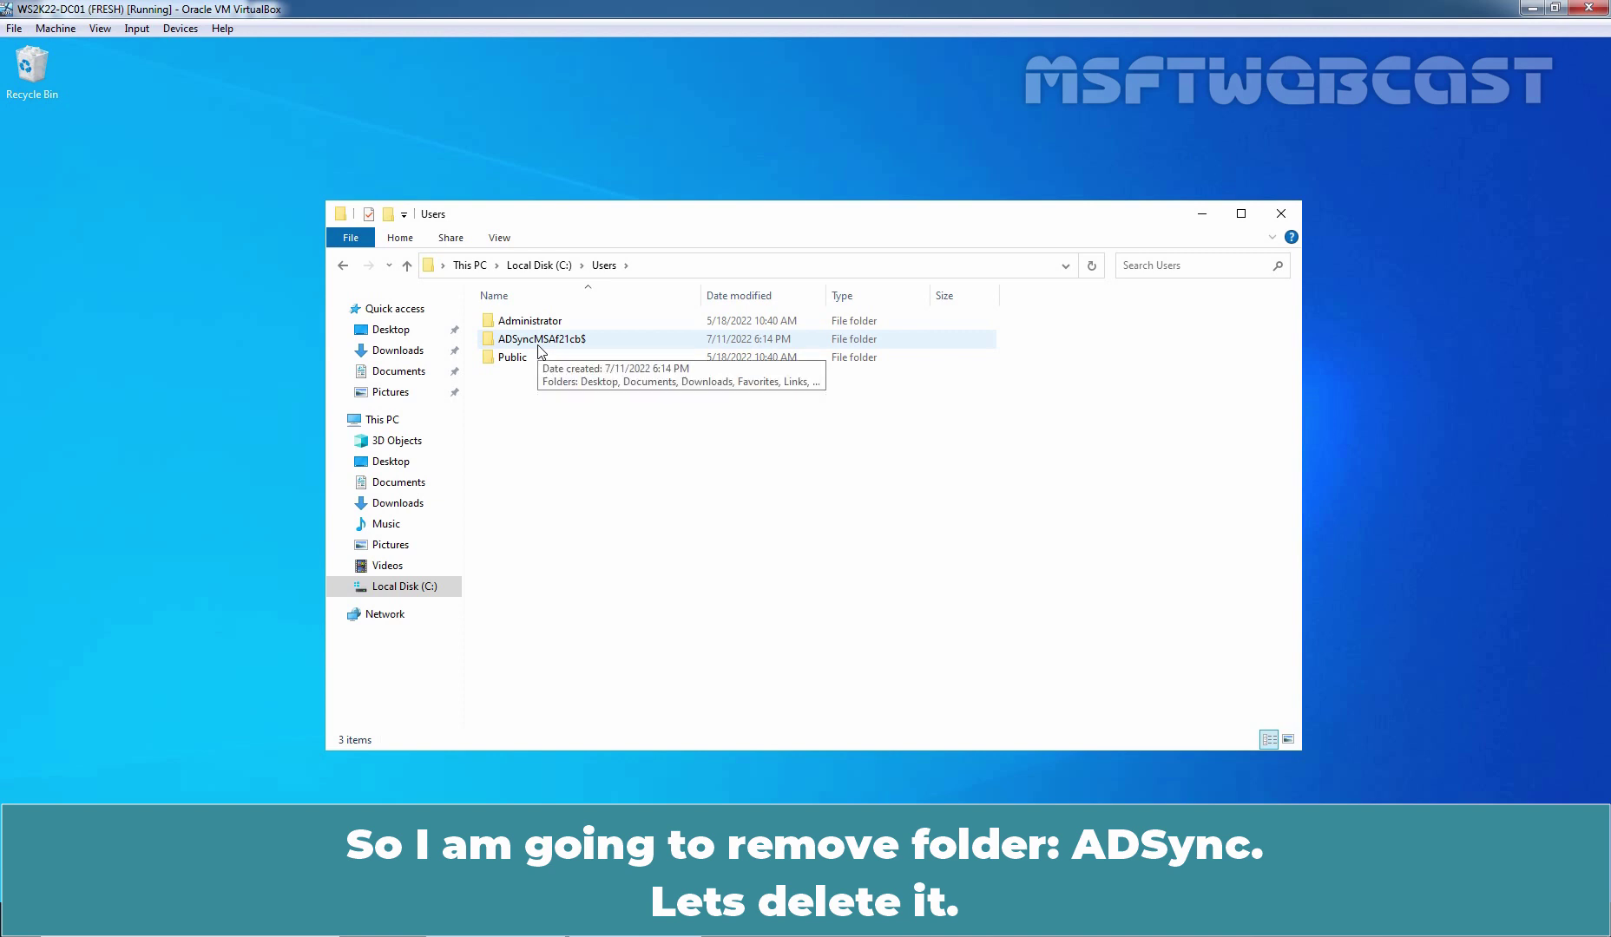
right_click(537, 344)
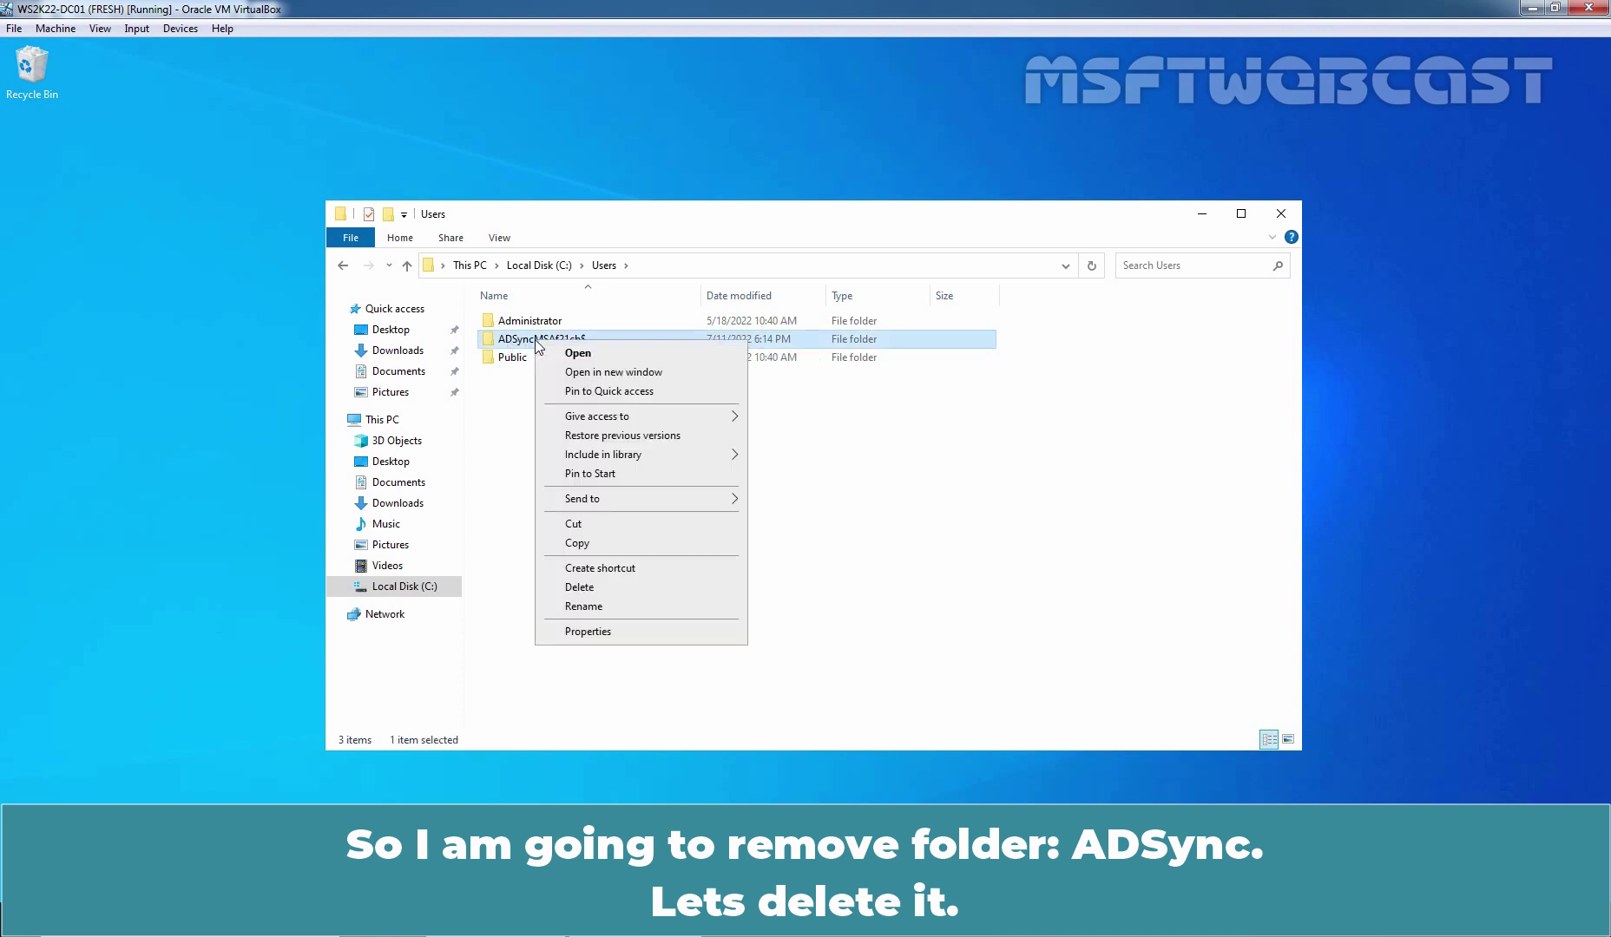
click(583, 588)
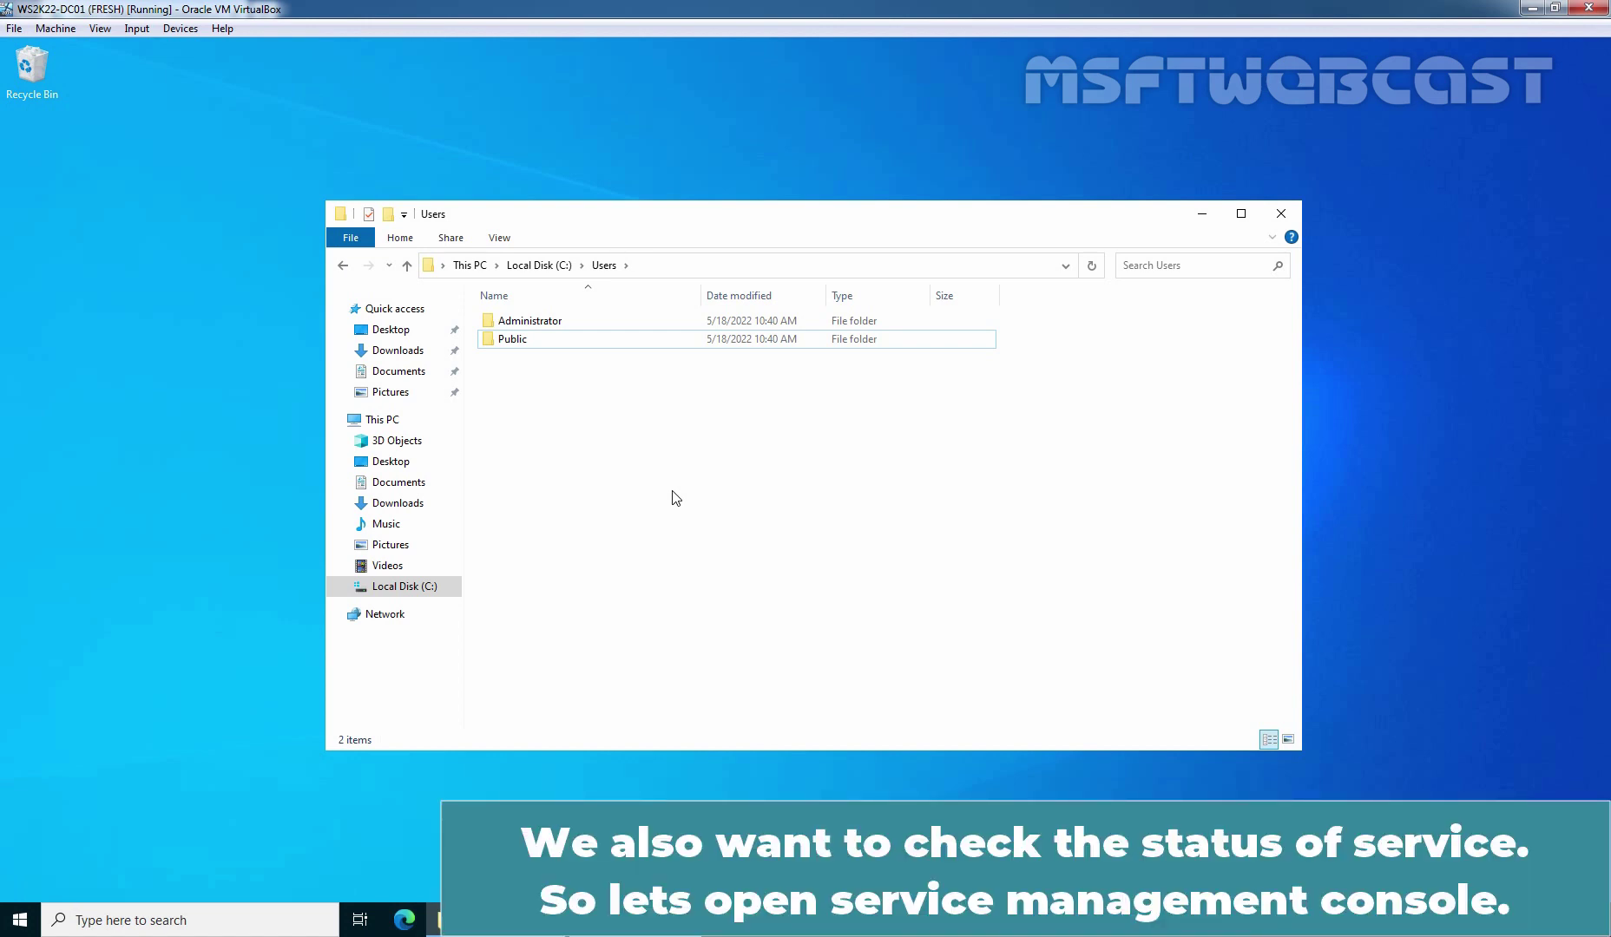
- Search for and launch the Services console, then maximize its window
click(144, 927)
text(services)
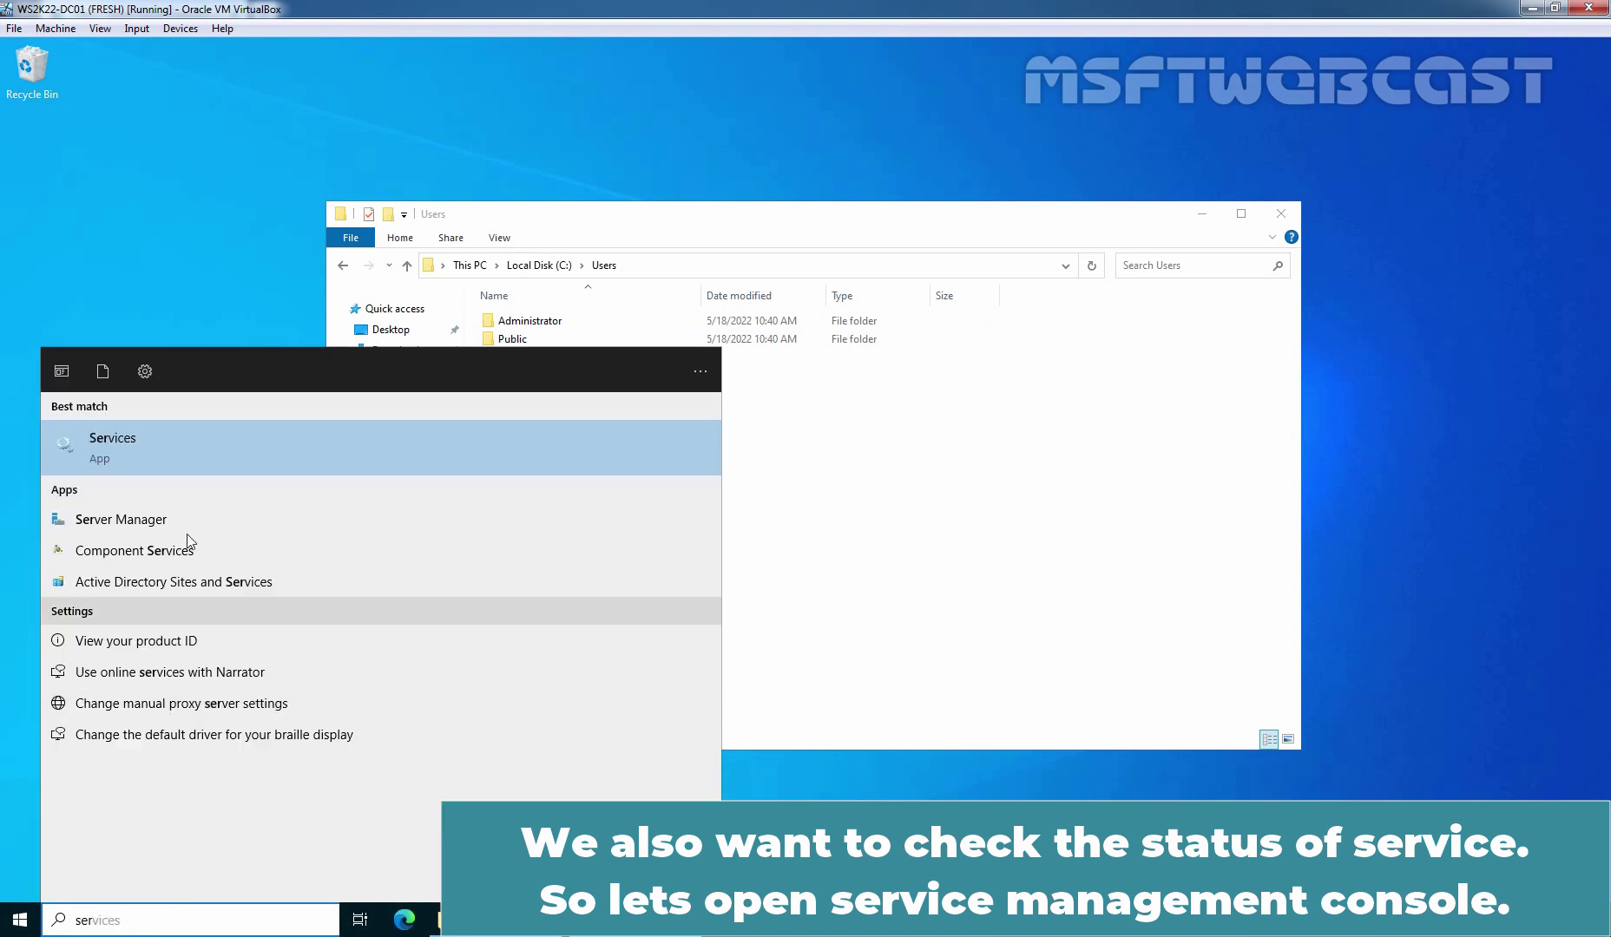
click(246, 460)
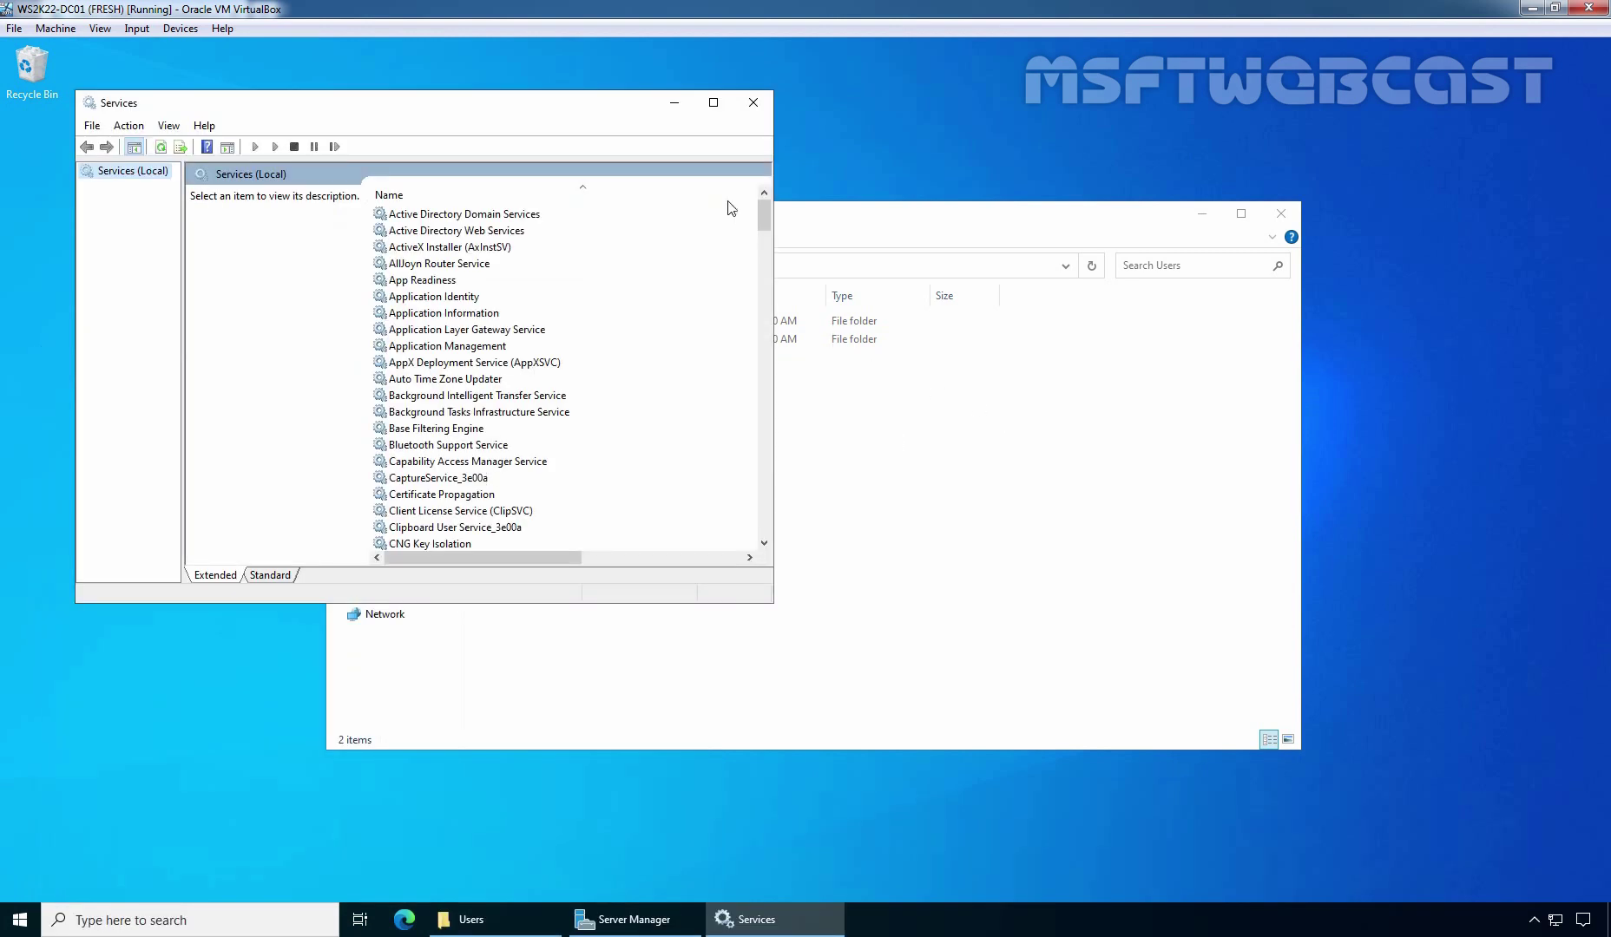
click(712, 99)
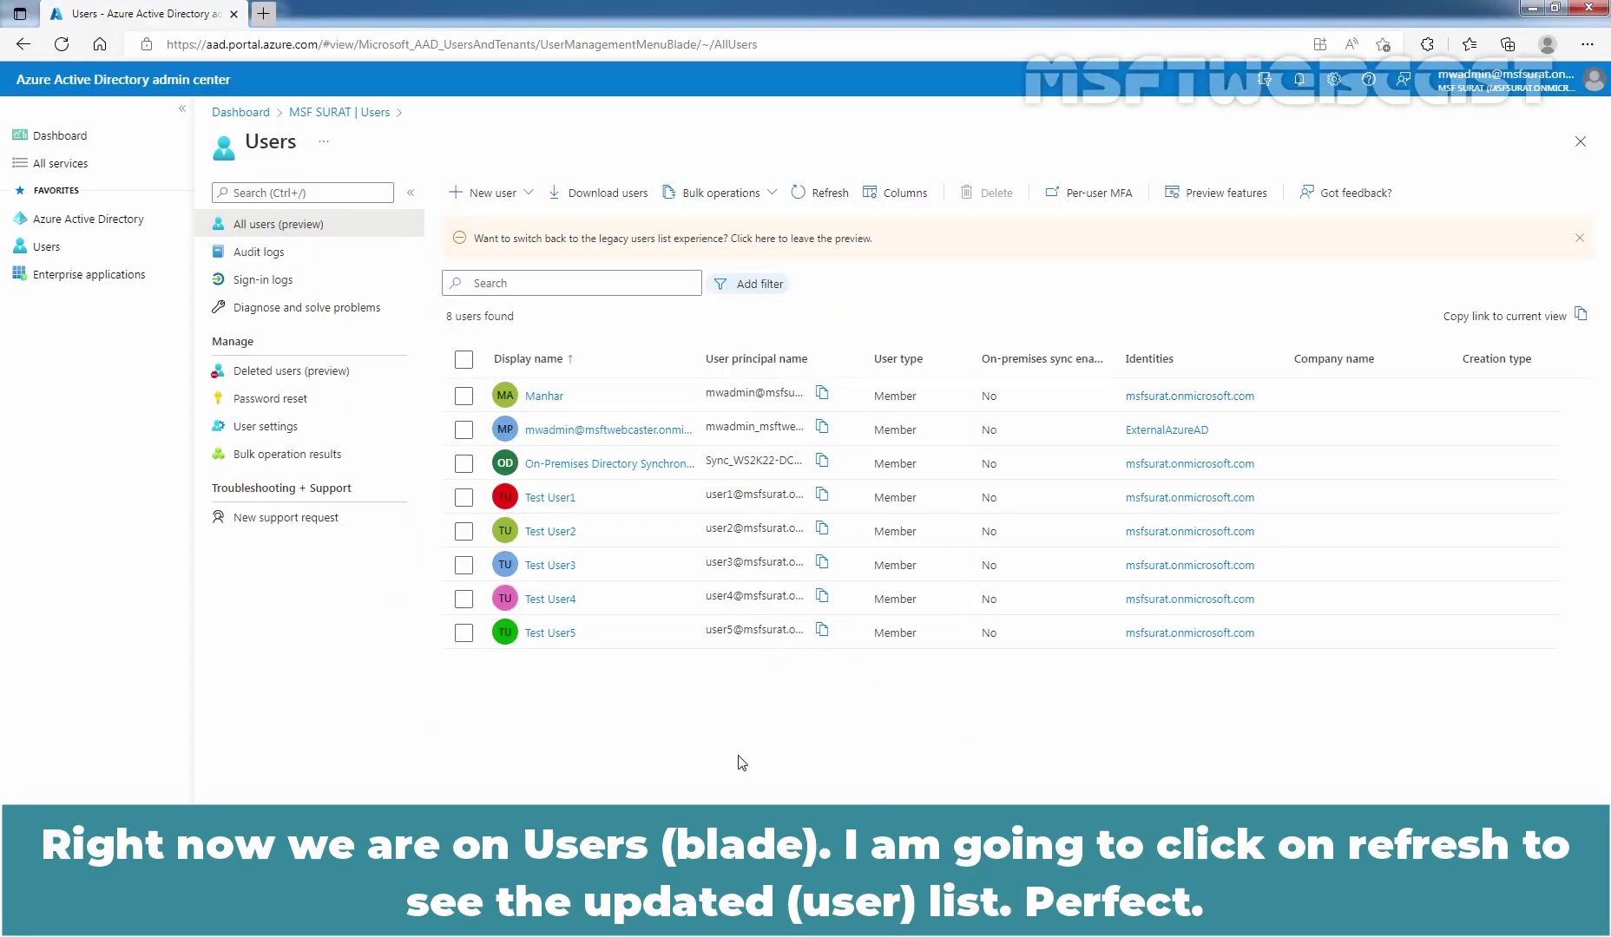
- Reload the Users list, widen the Display name columns, and tick the sync service account's checkbox
click(823, 200)
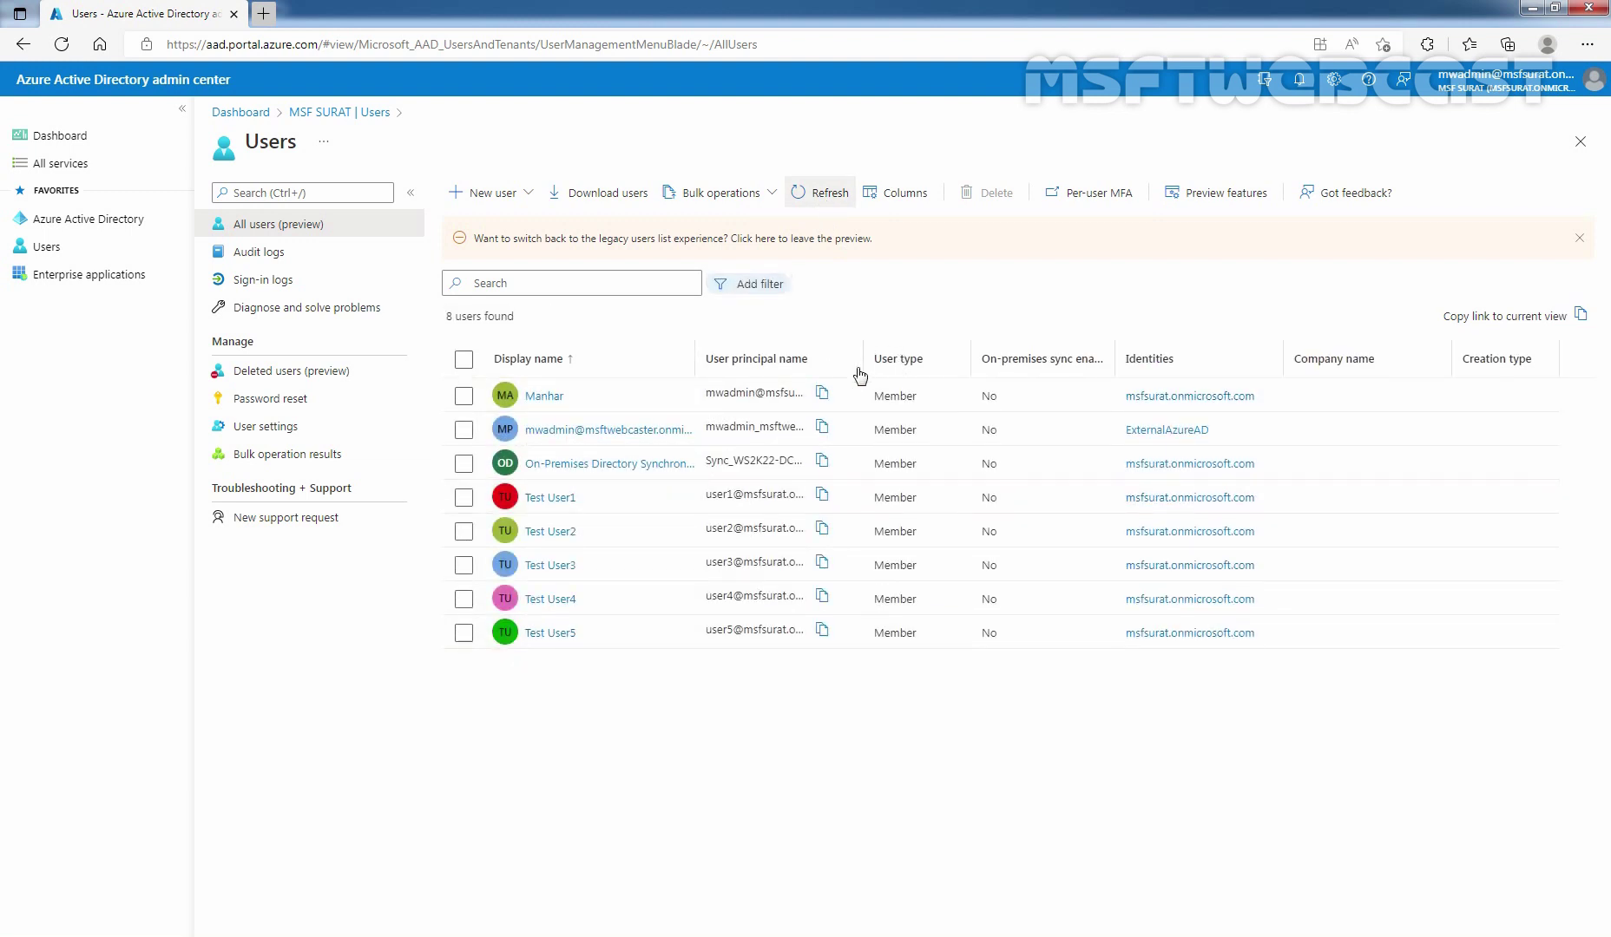
drag(866, 358, 1137, 348)
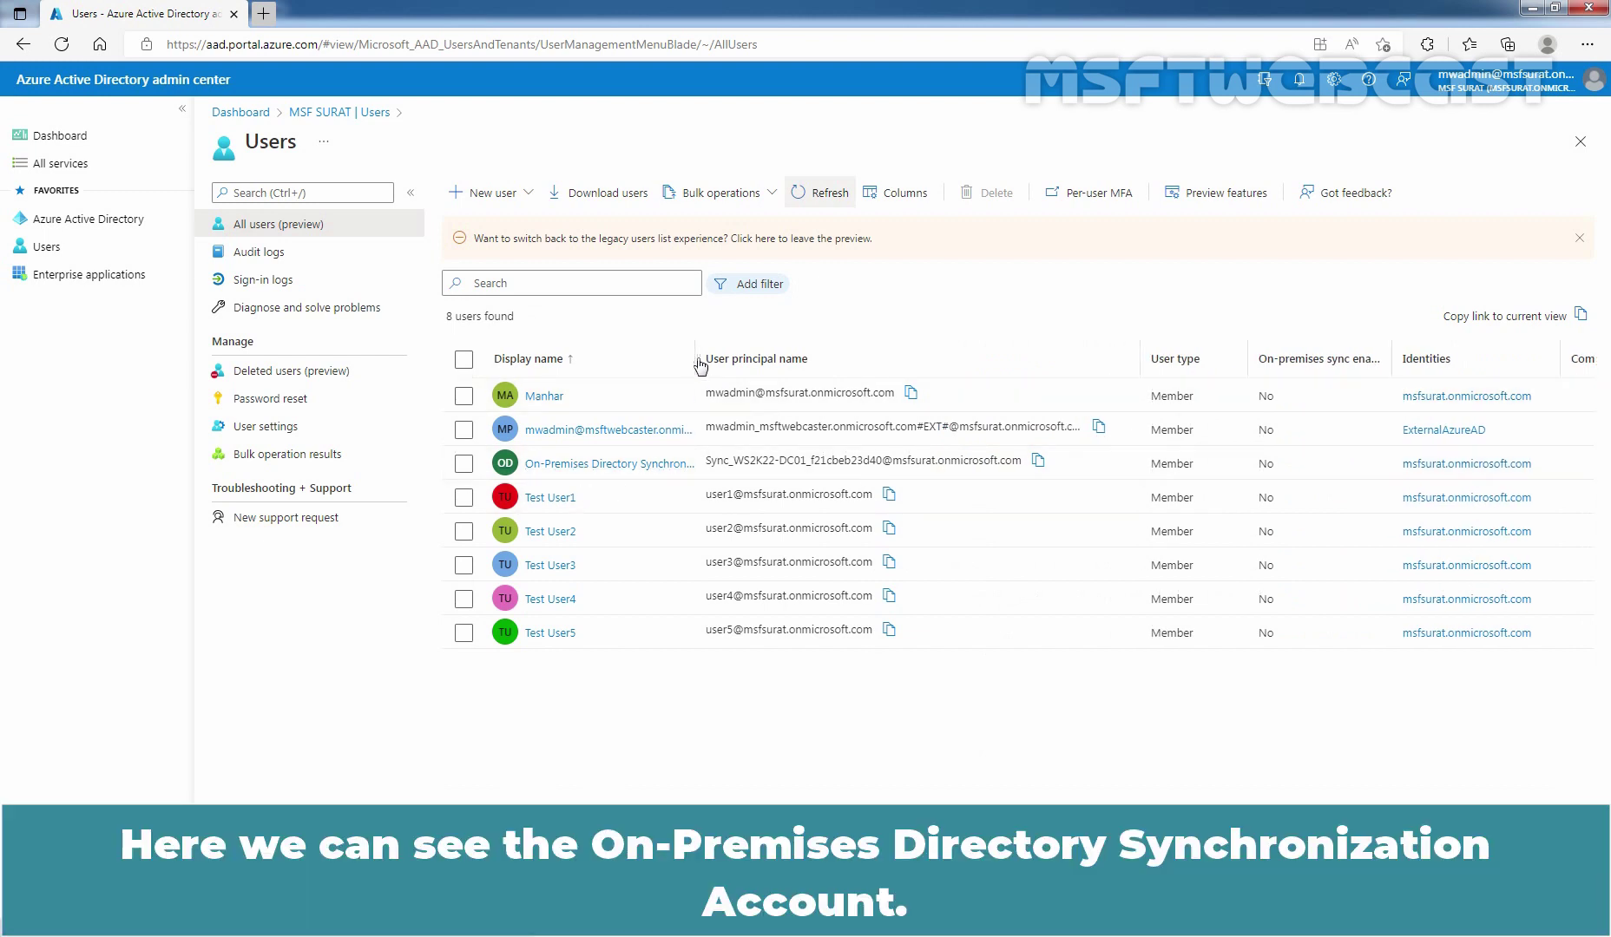
drag(695, 357, 857, 356)
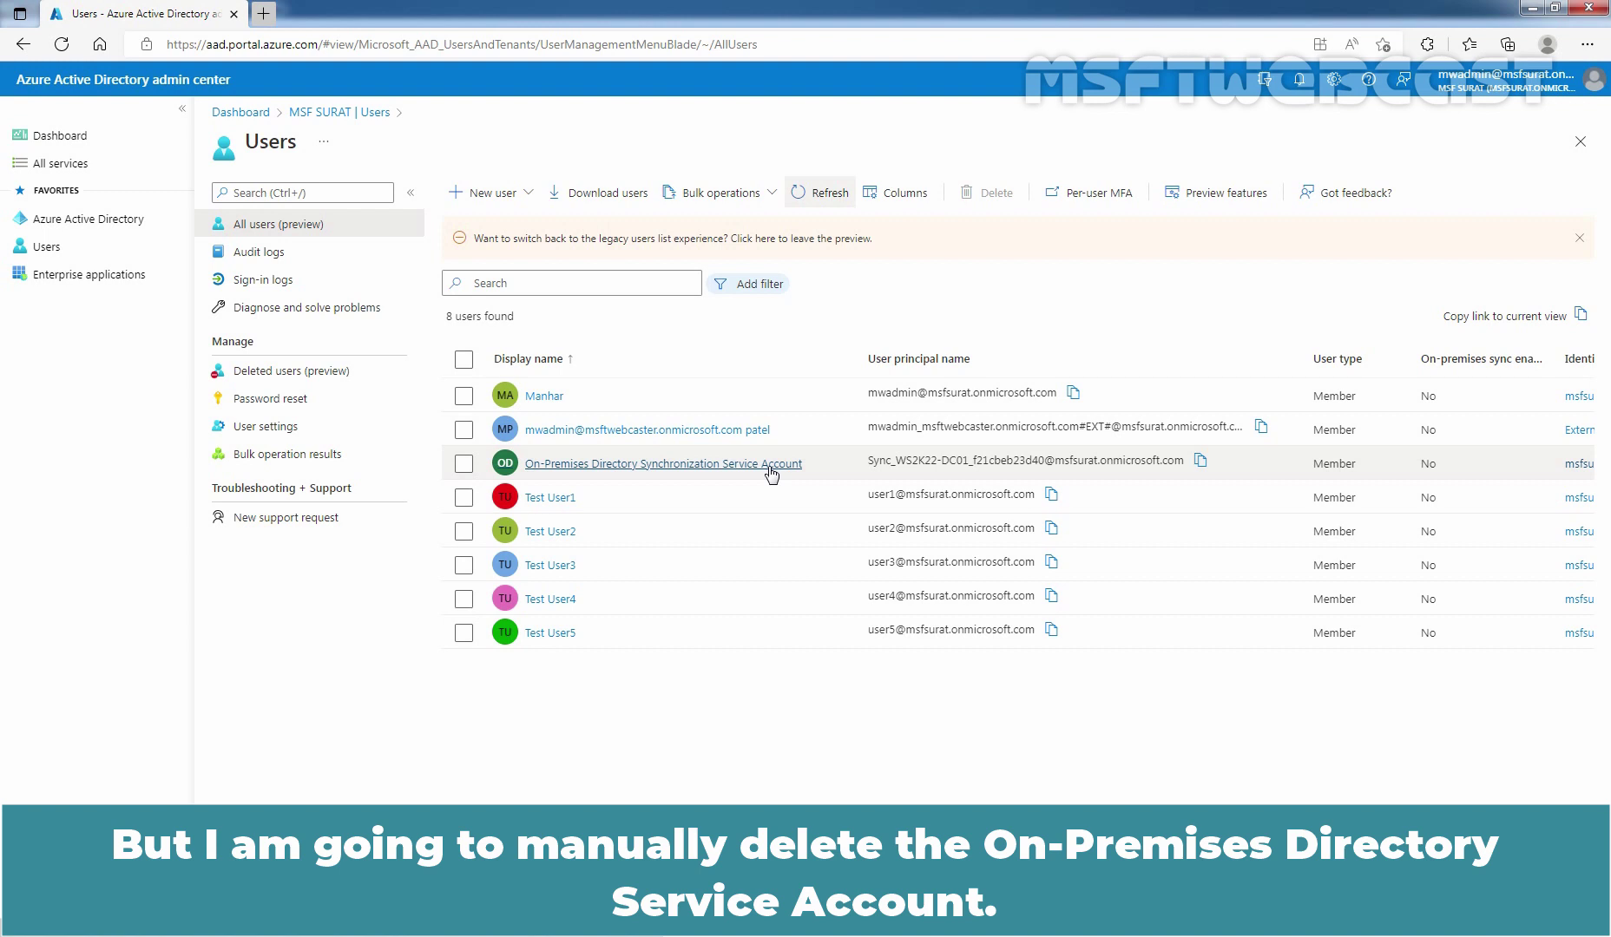
click(464, 466)
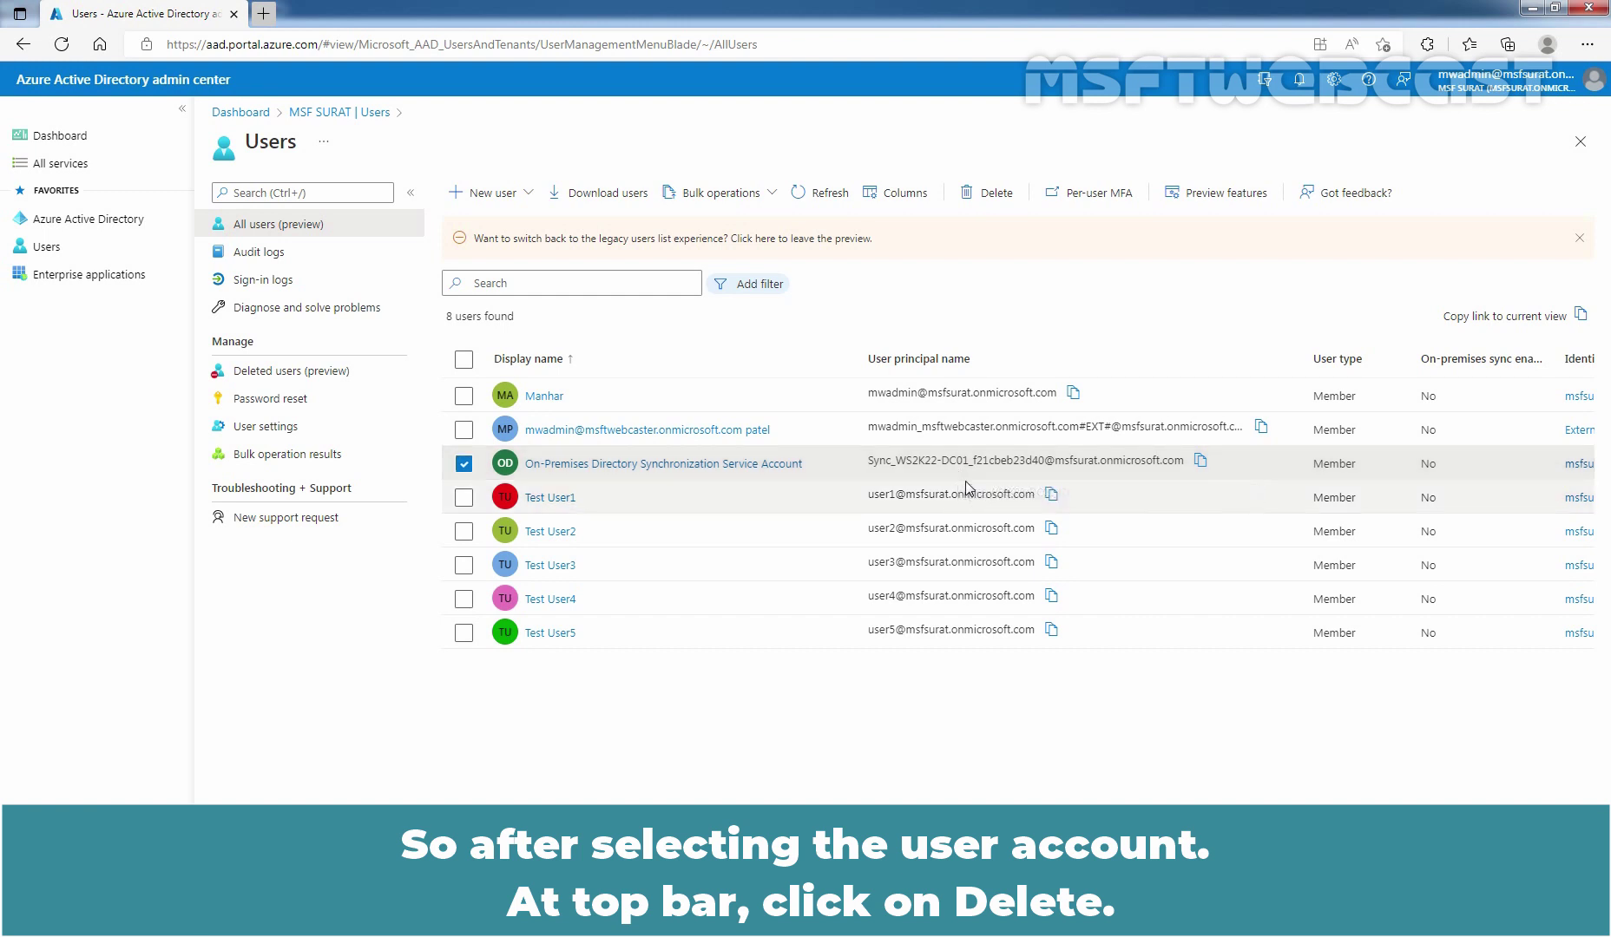
- Delete the checked sync service account, confirm, and refresh until only 7 users remain
click(971, 193)
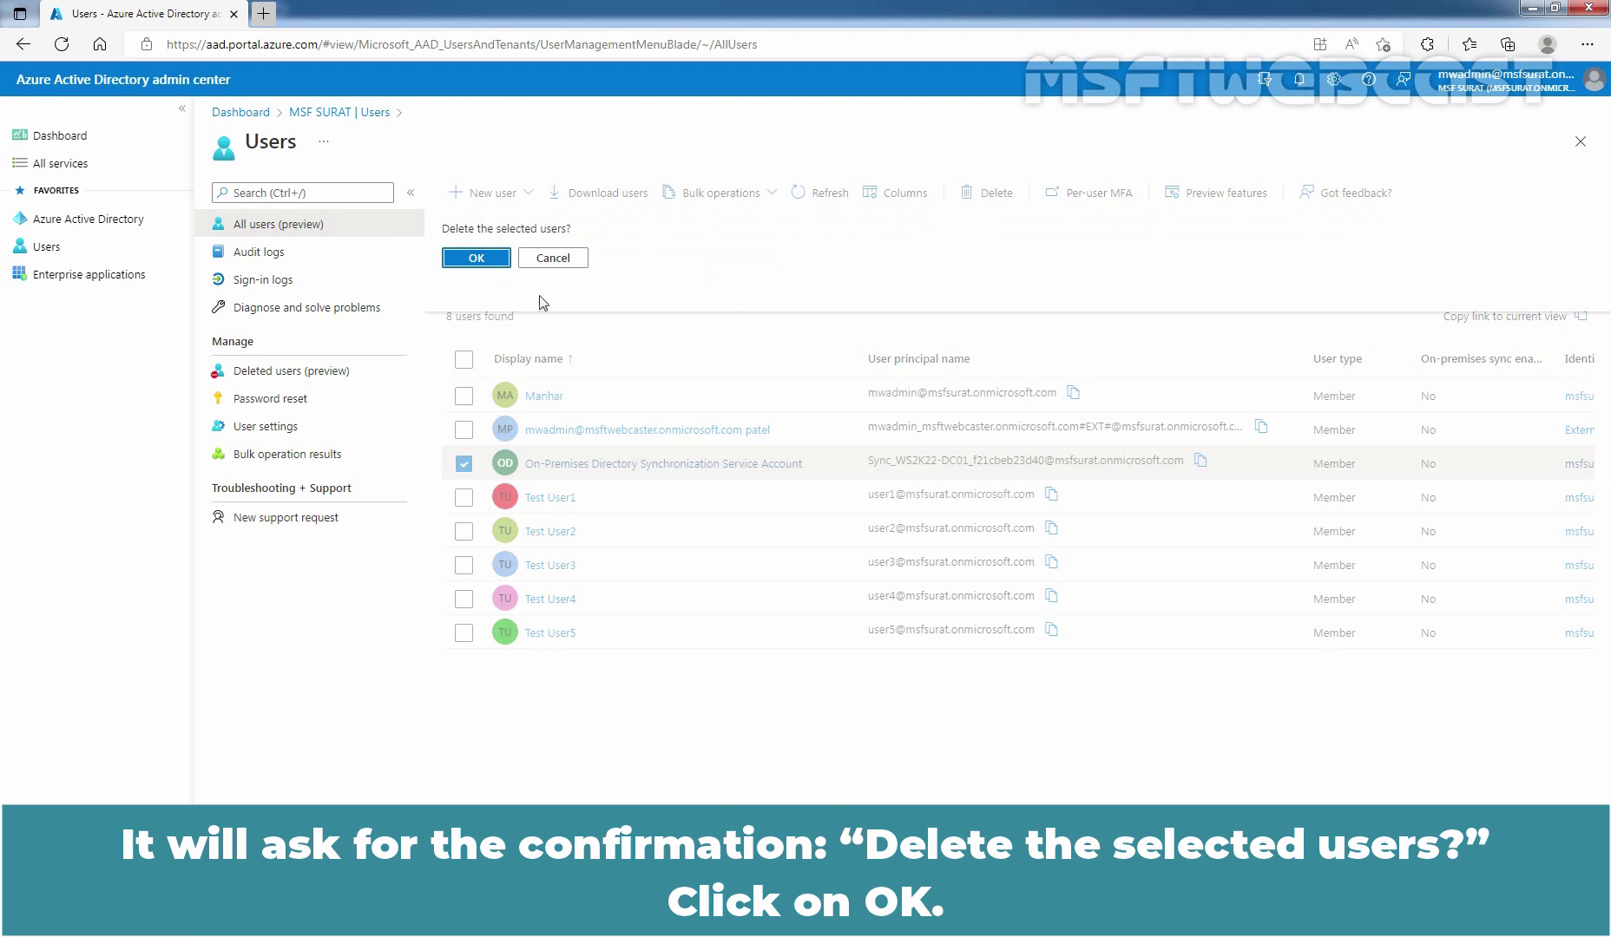
click(476, 259)
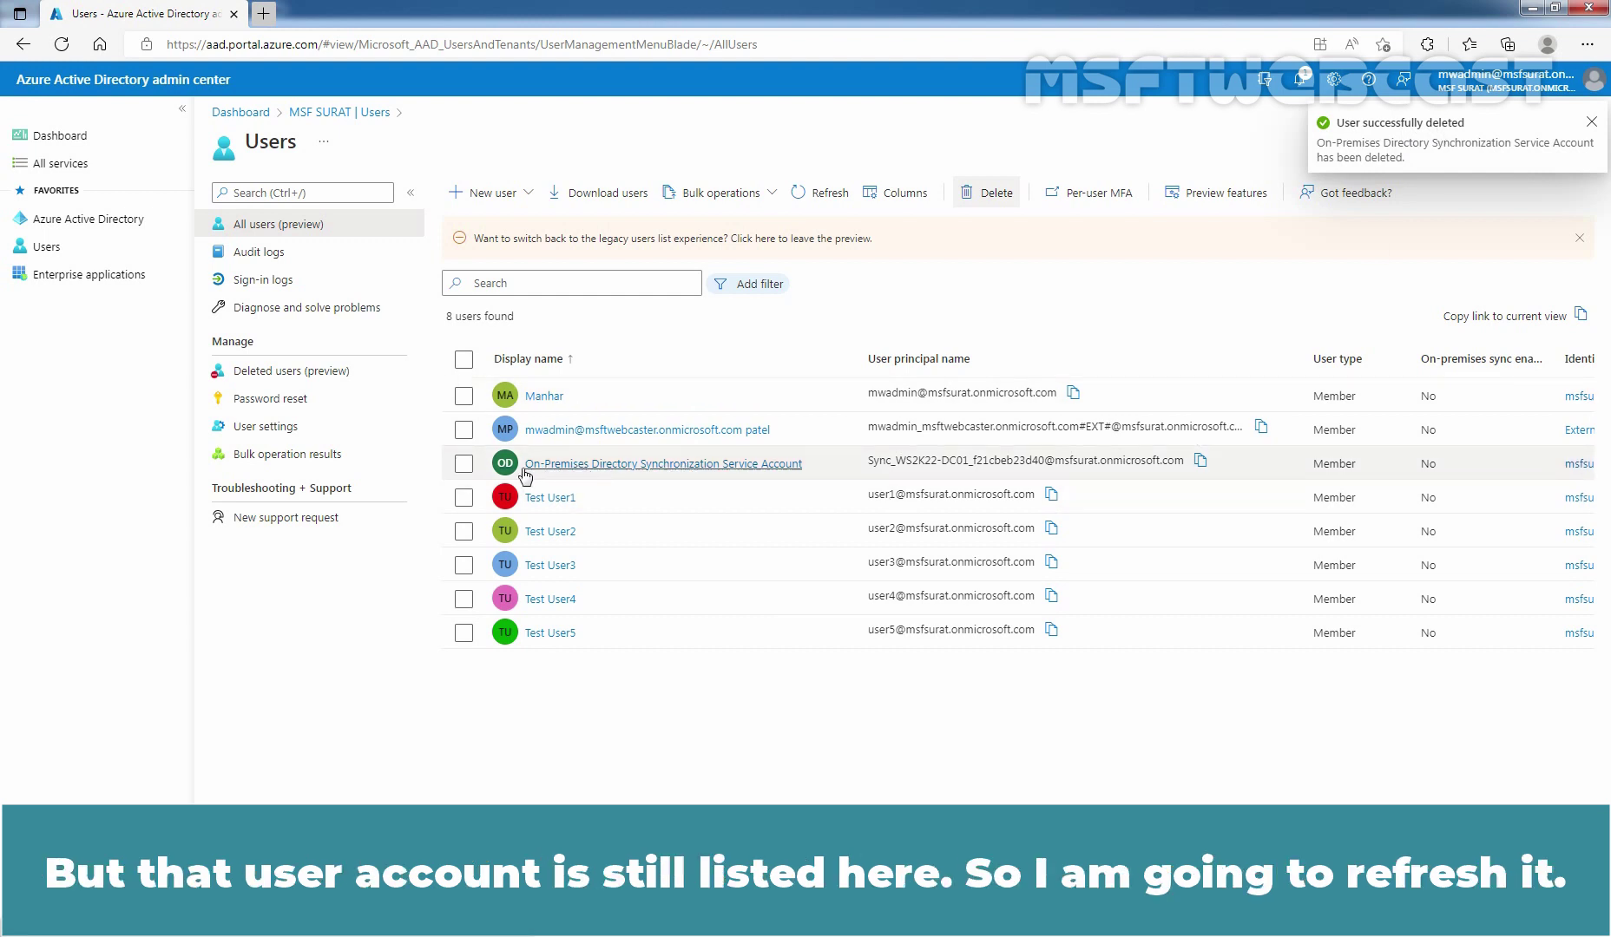
click(822, 193)
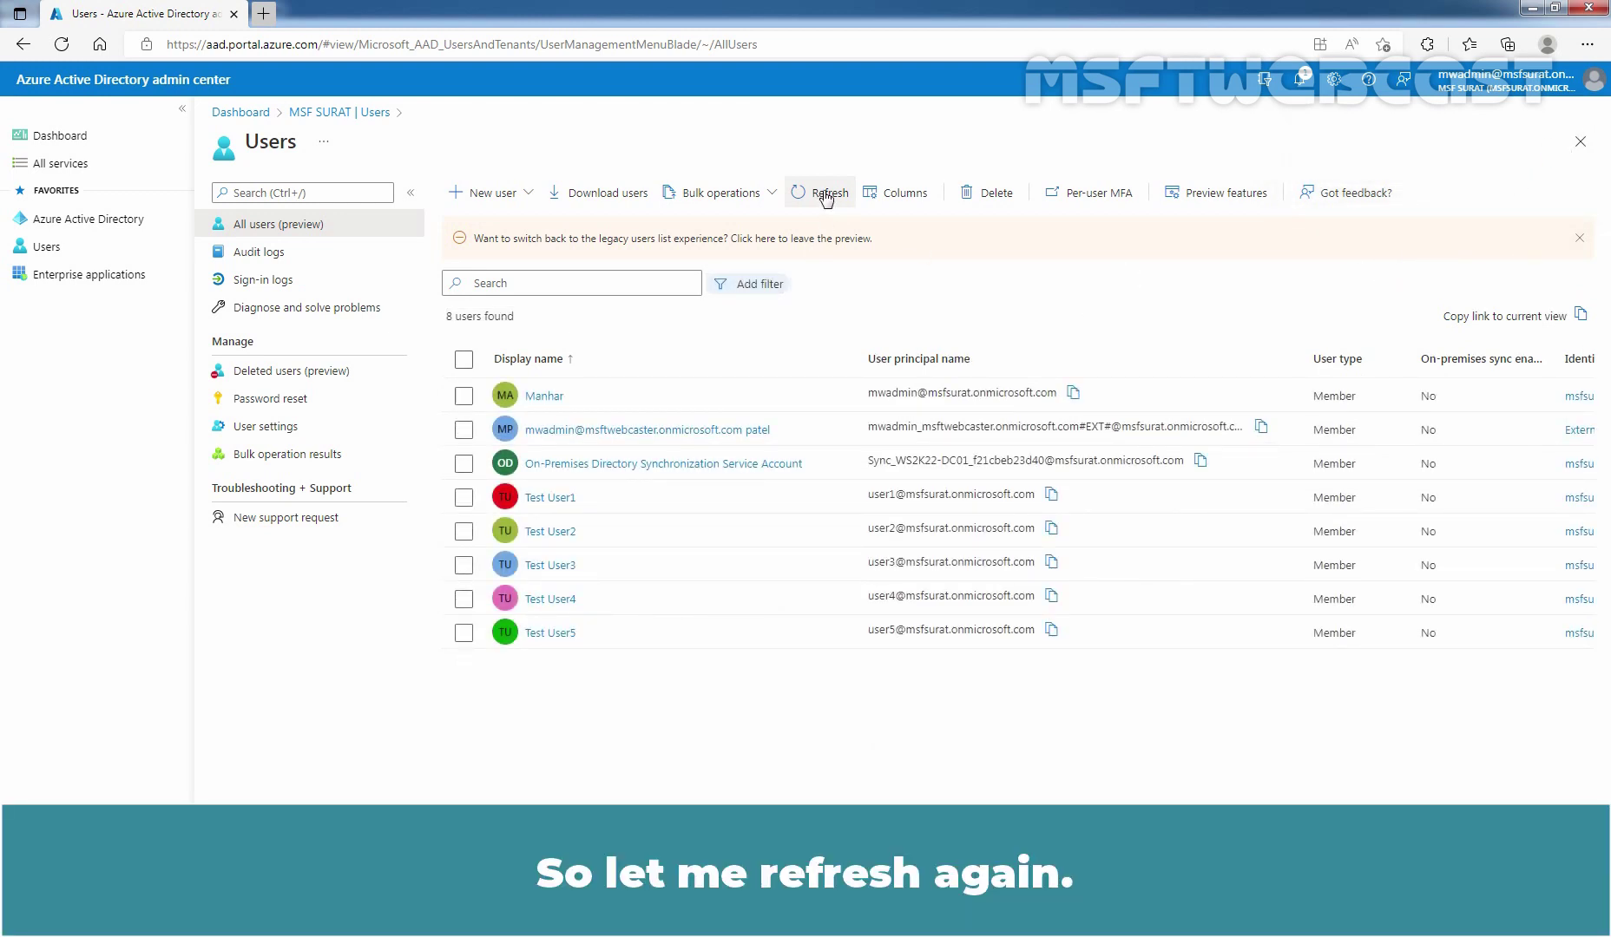
click(824, 194)
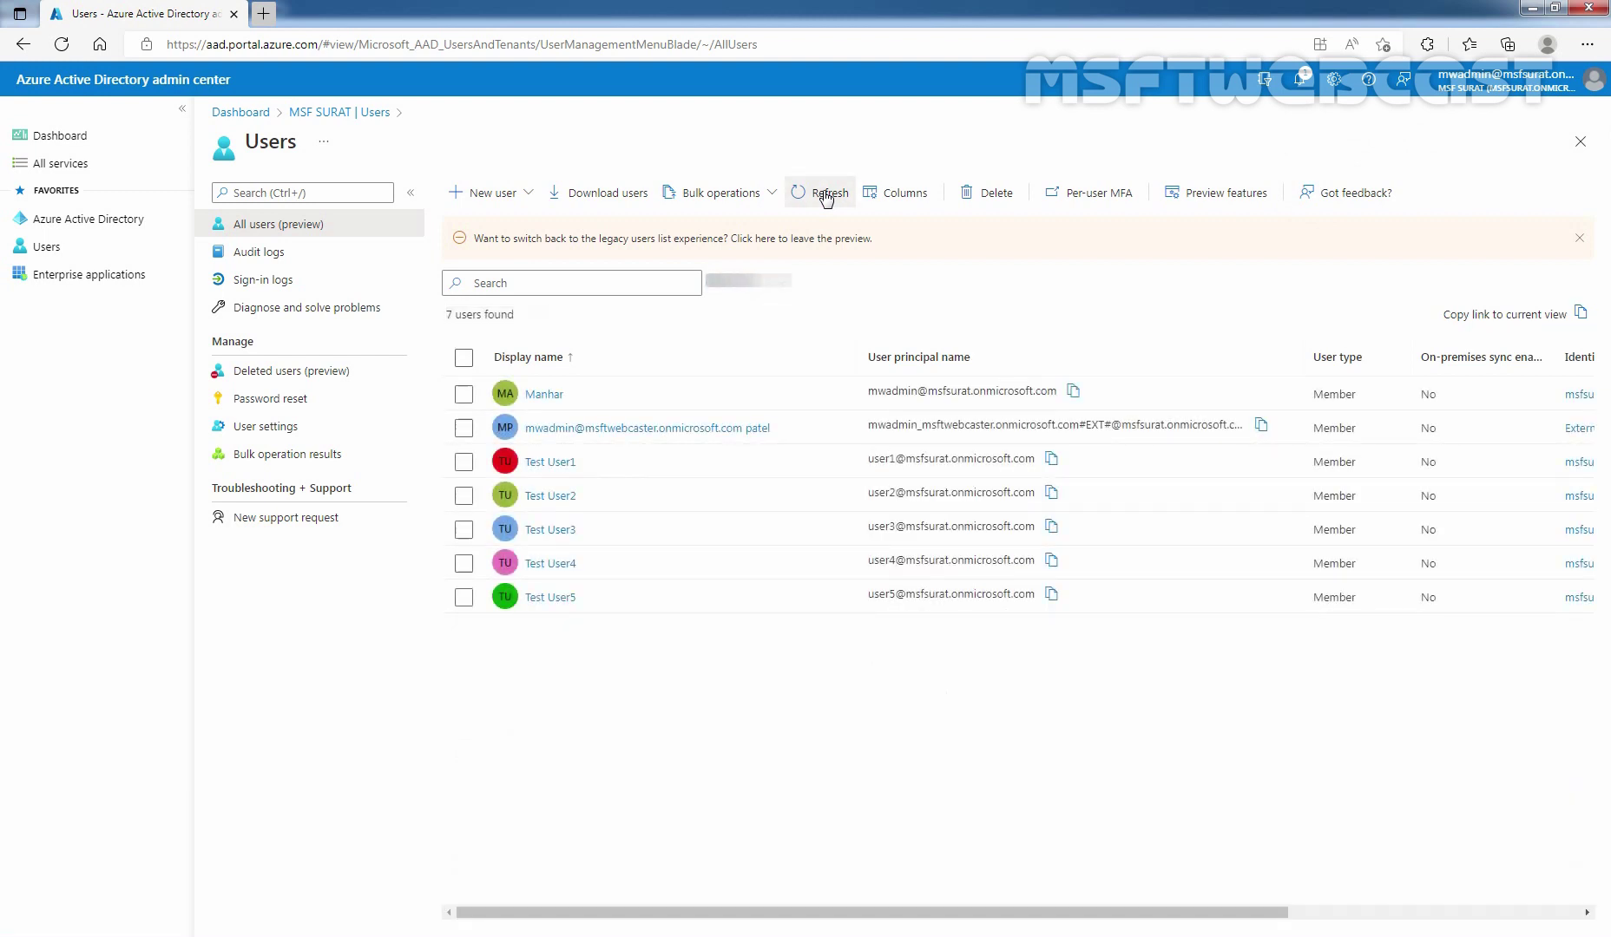